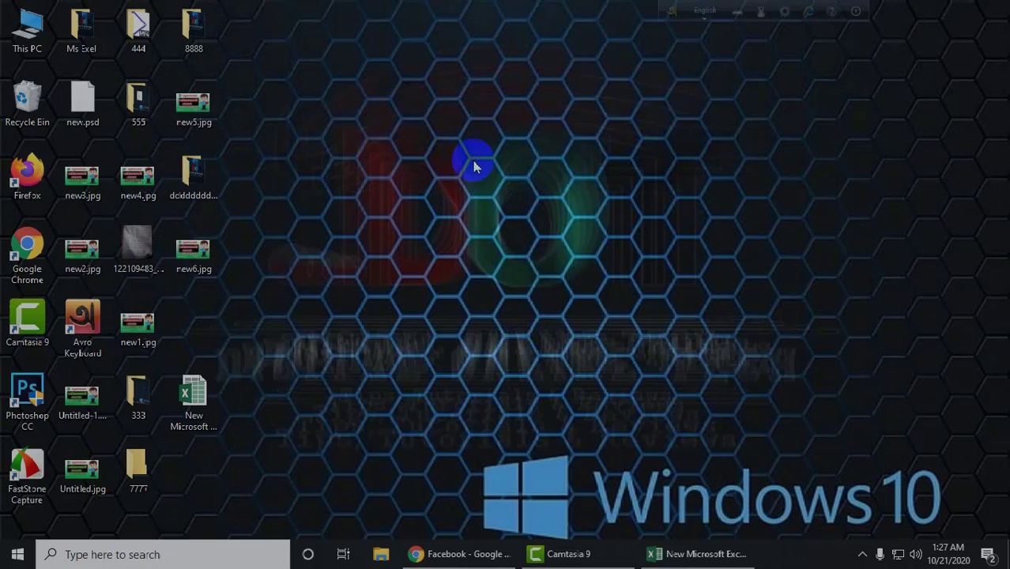
Refresh the desktop and switch to the open New Microsoft Excel Worksheet in Excel.
right_click(453, 120)
click(468, 166)
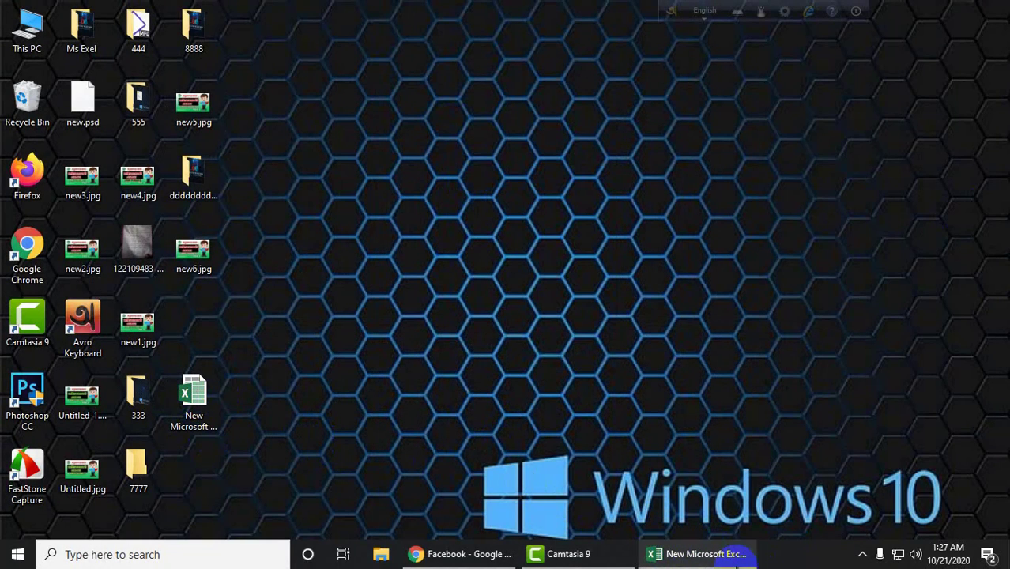
click(699, 552)
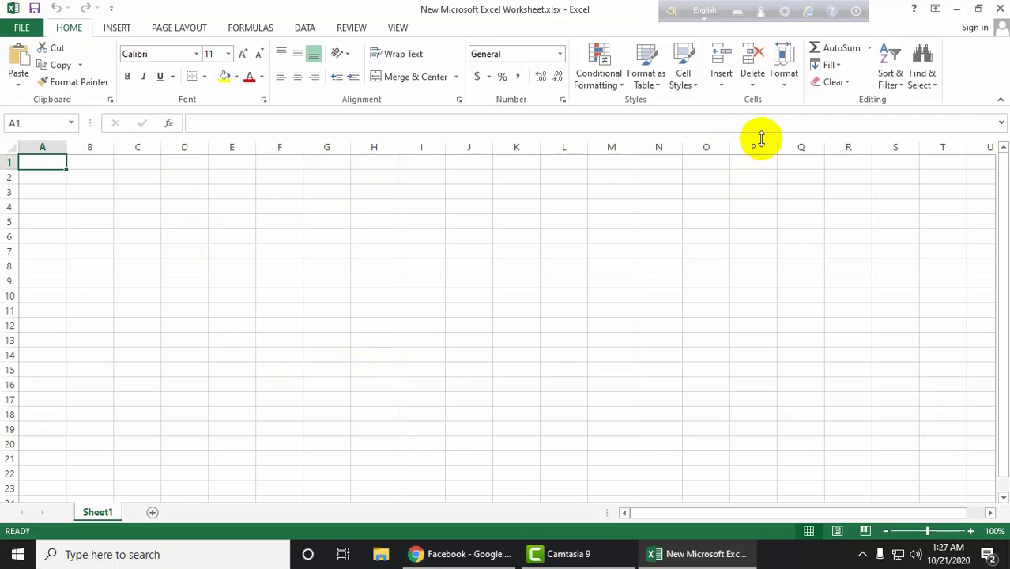
click(239, 234)
click(307, 237)
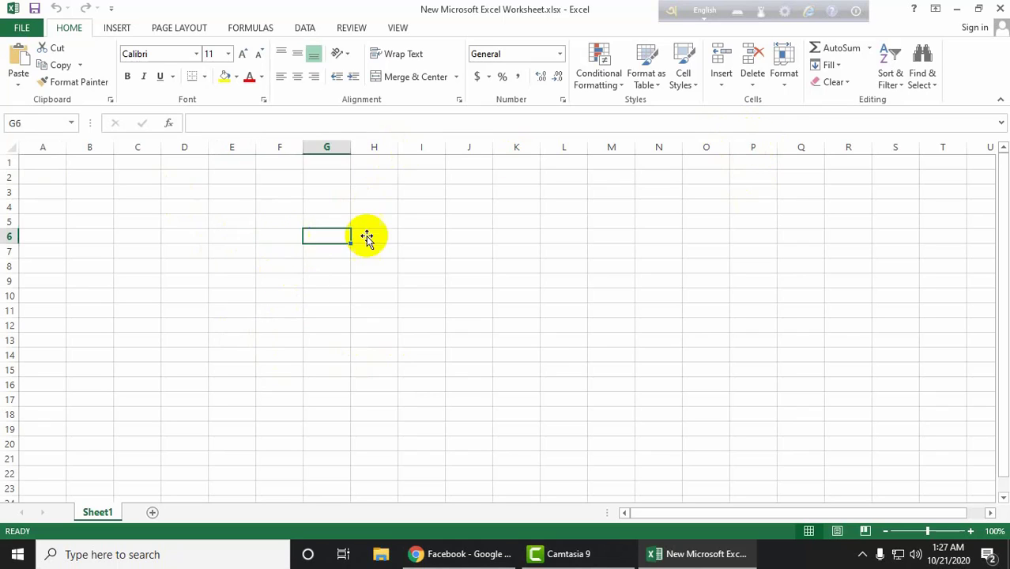
click(419, 224)
click(237, 233)
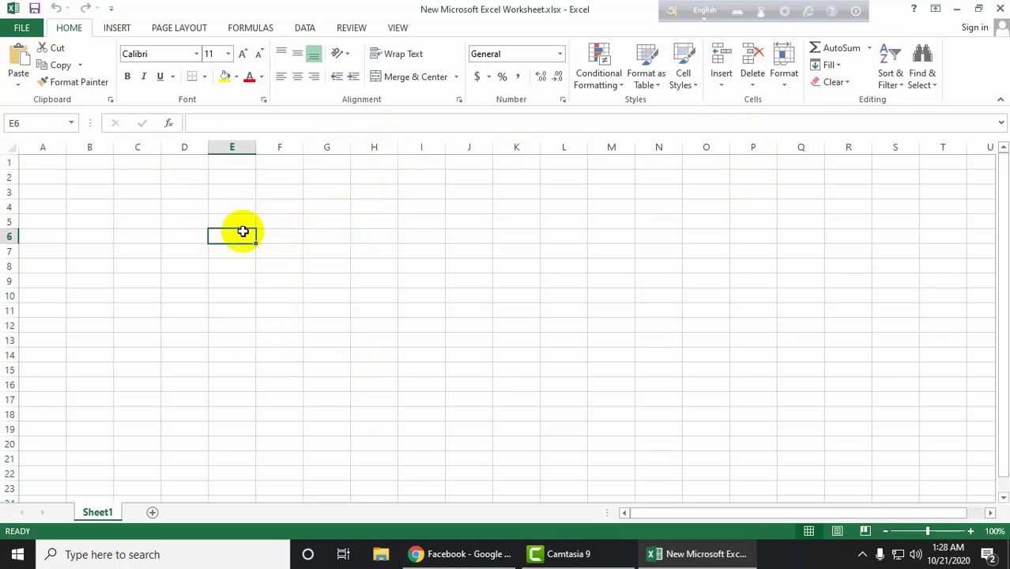
click(176, 247)
click(125, 238)
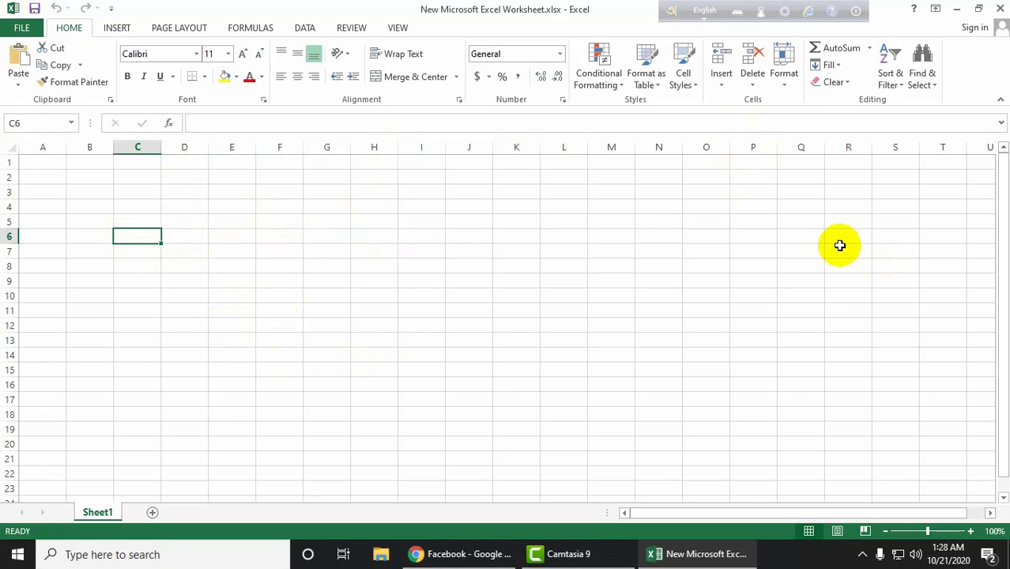
click(713, 242)
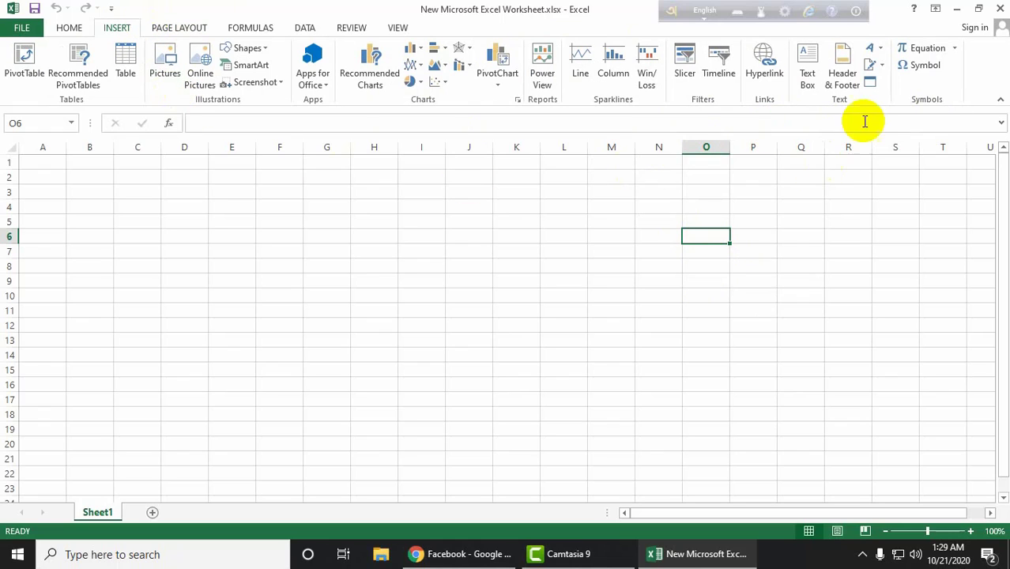
Insert a text box covering about cells O6 to S20 and enter "1 - 200 = 1.5 taka" in it.
click(808, 68)
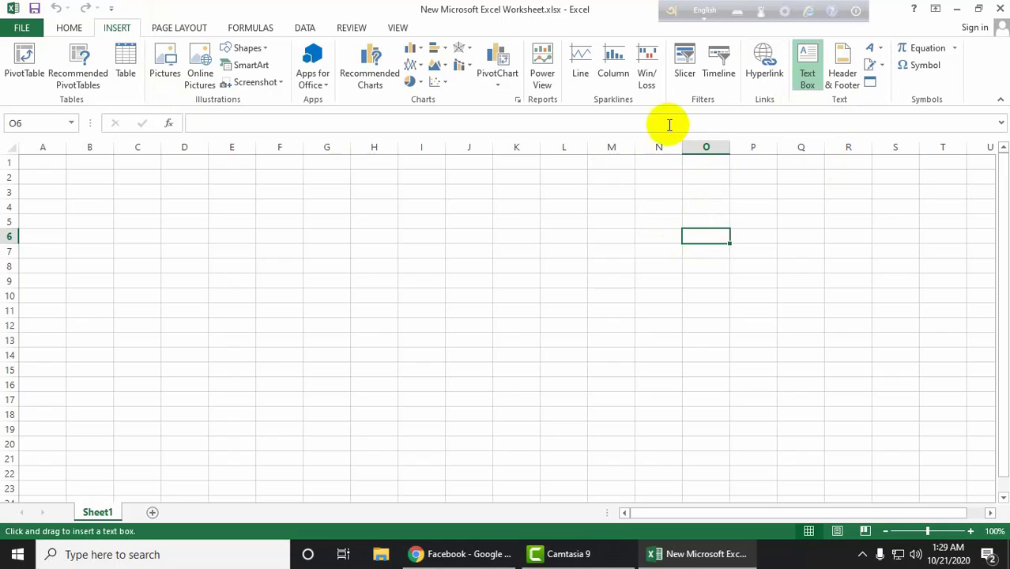
drag(803, 350, 916, 445)
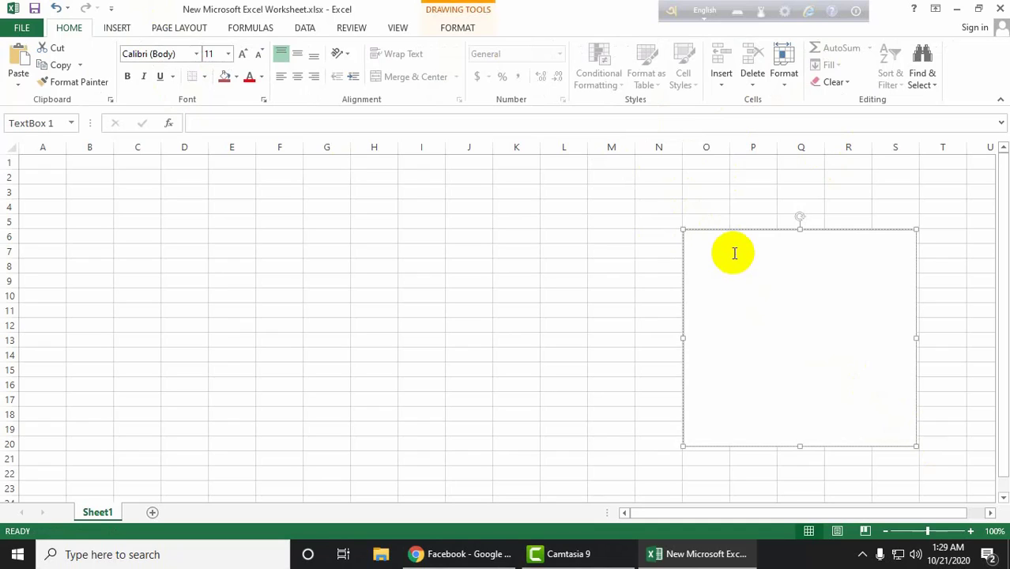
text(1-)
key(BackSpace)
text(- 200 = 1.5 tkaka)
key(BackSpace)
key(BackSpace)
key(BackSpace)
key(BackSpace)
text(ala)
key(BackSpace)
key(BackSpace)
text(ka)
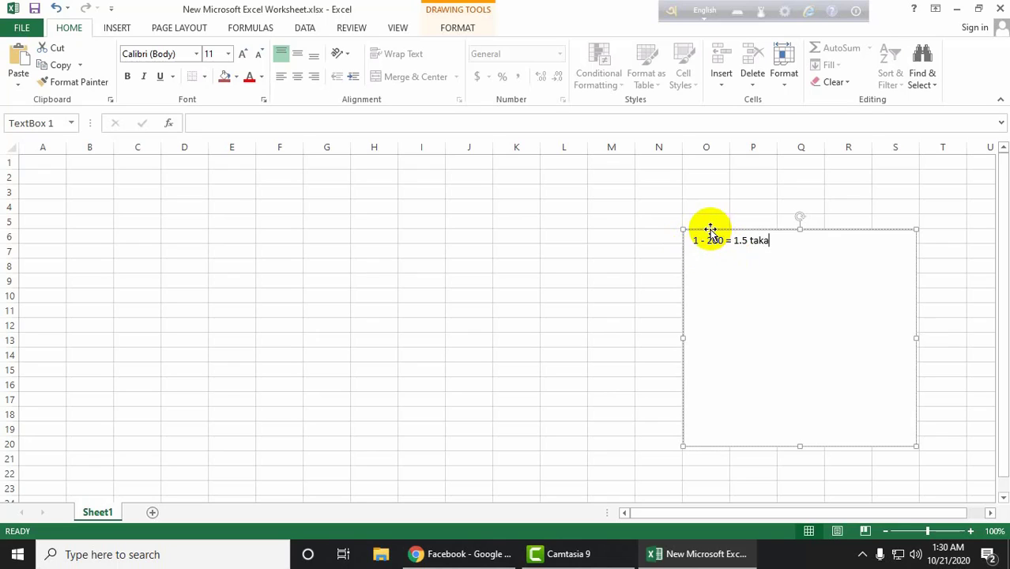
Make the text "1 - 200 = 1.5 taka" bold and set its font size to 16.
click(692, 241)
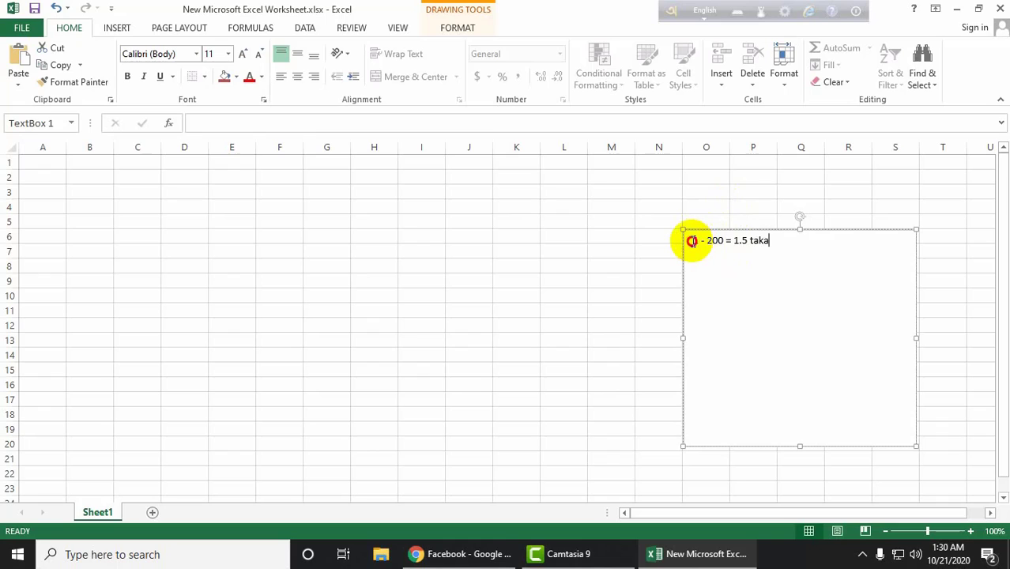
drag(692, 241, 805, 238)
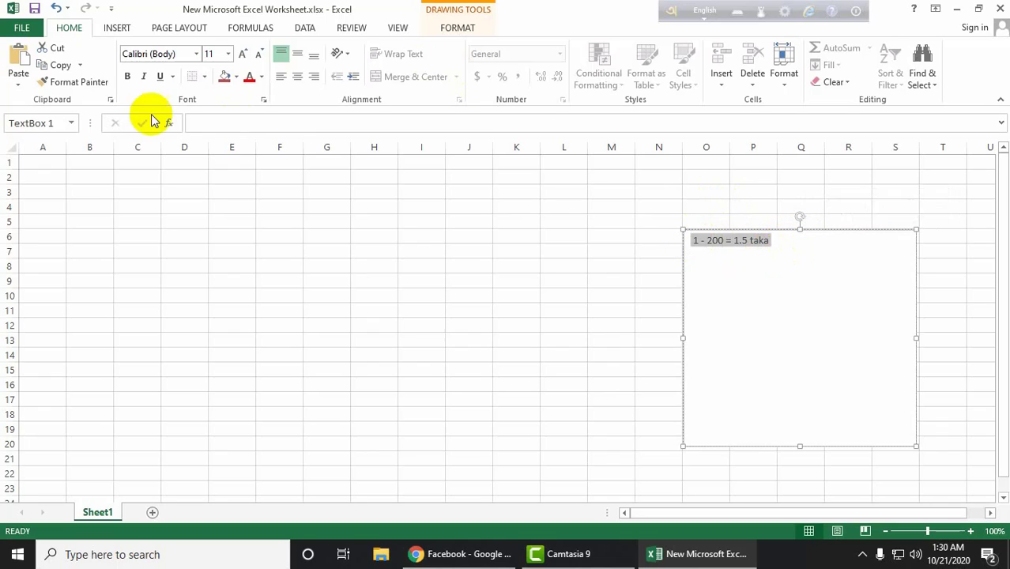
click(128, 76)
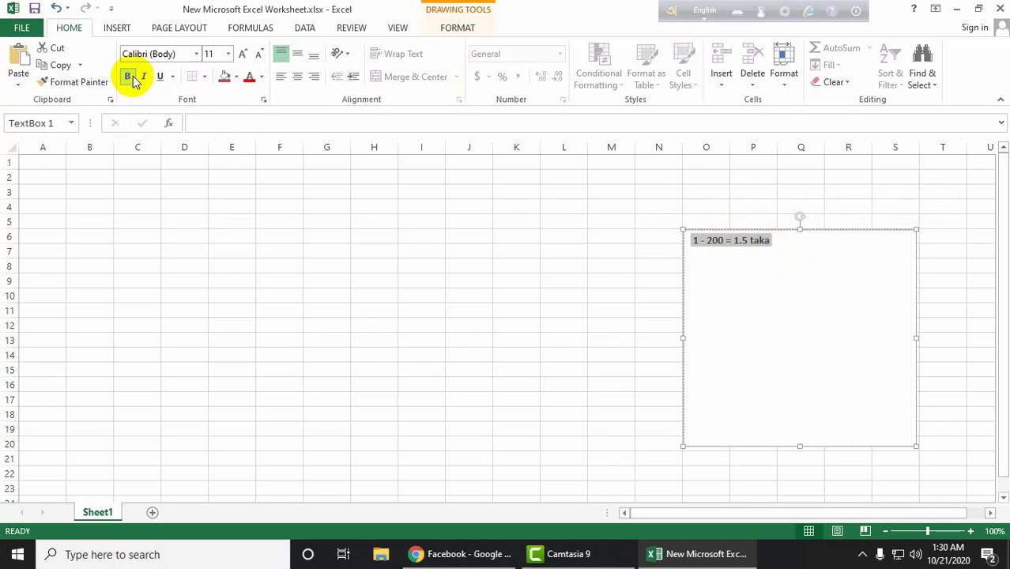
click(230, 54)
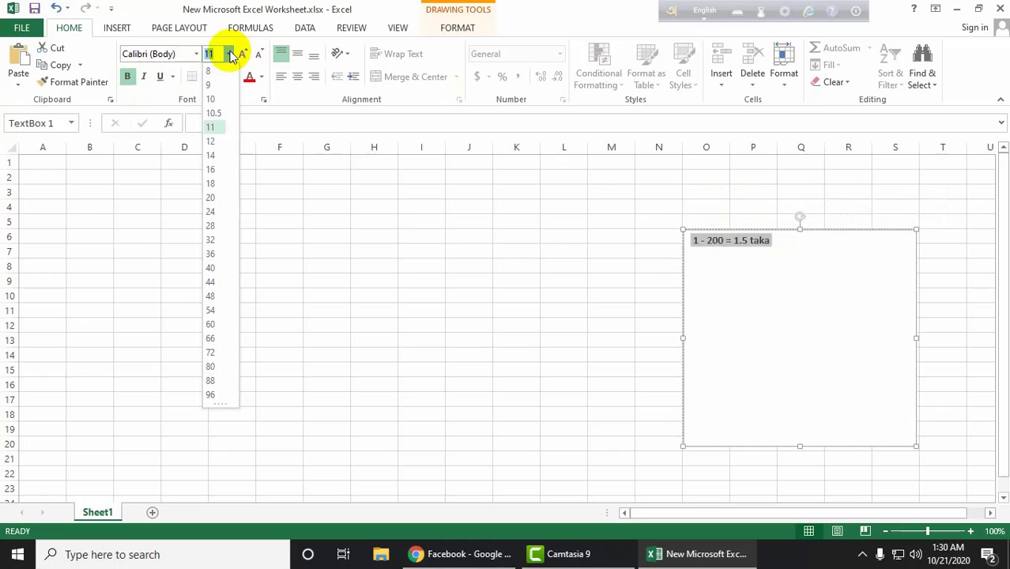
click(215, 172)
click(806, 246)
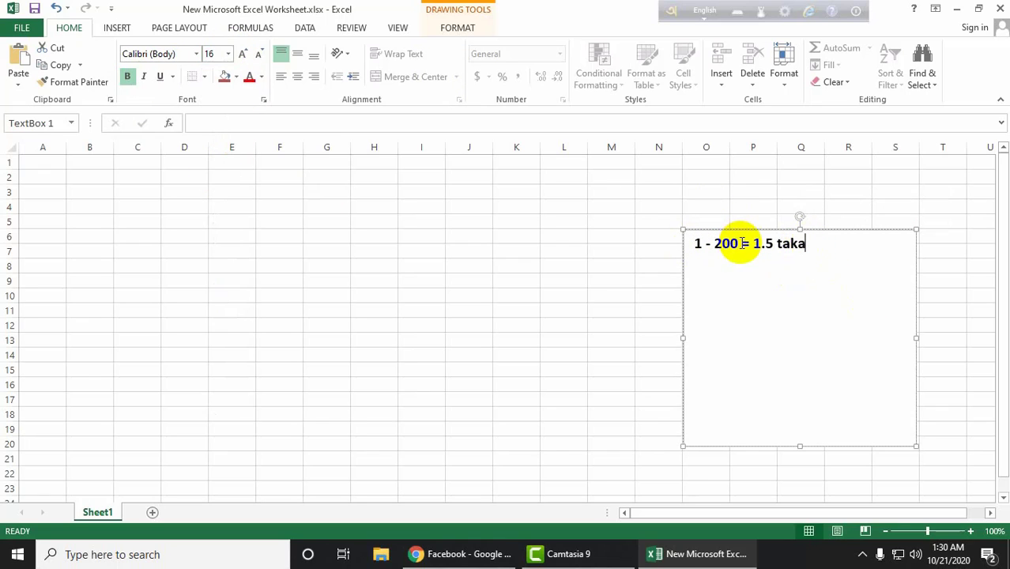
Insert the word "unit" after 200 in the first rate line of the text box.
click(742, 244)
text(u)
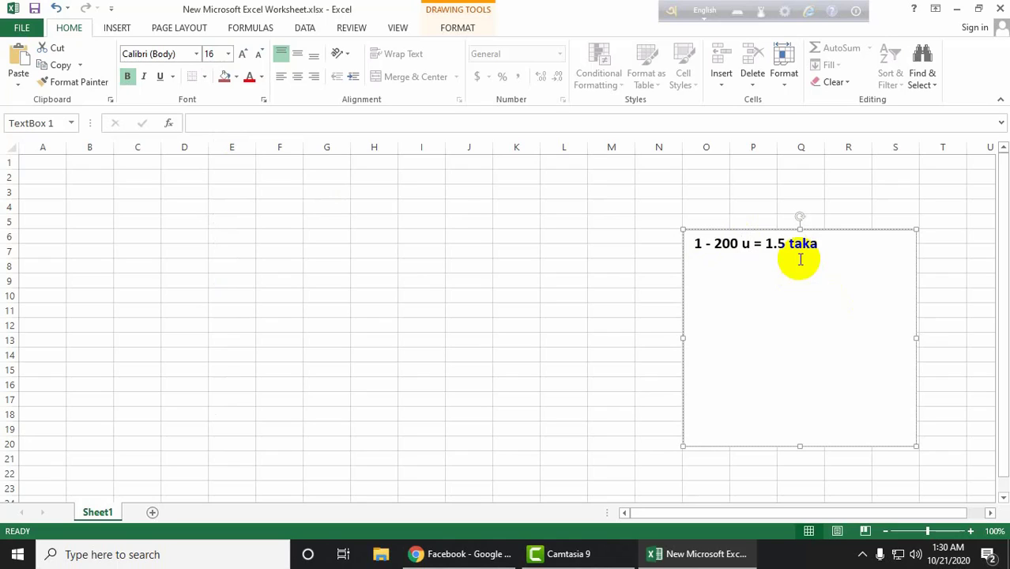
text(nit)
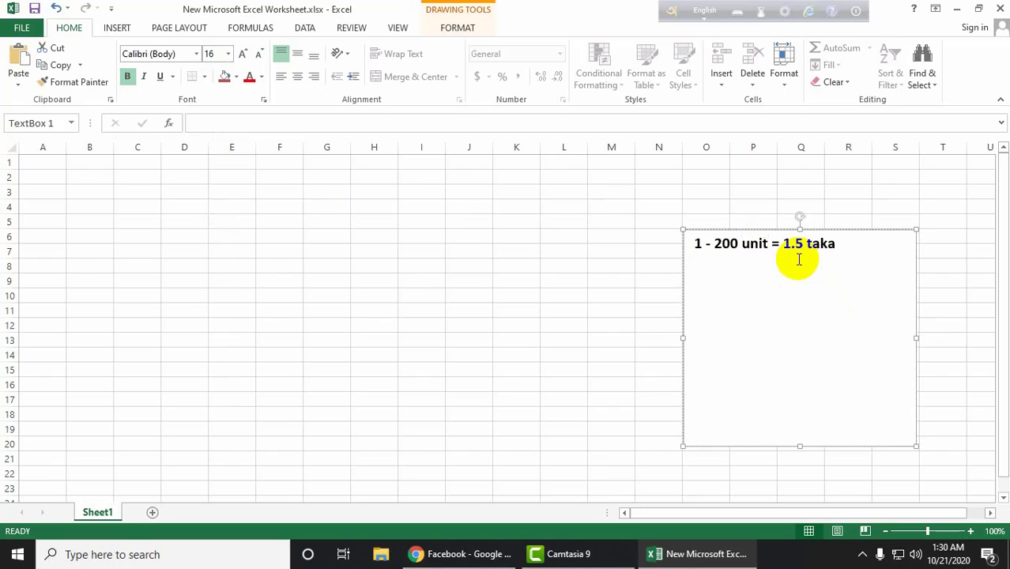
Add a second line to the text box reading "201-400 unit = 2.5 taka".
click(844, 247)
key(Return)
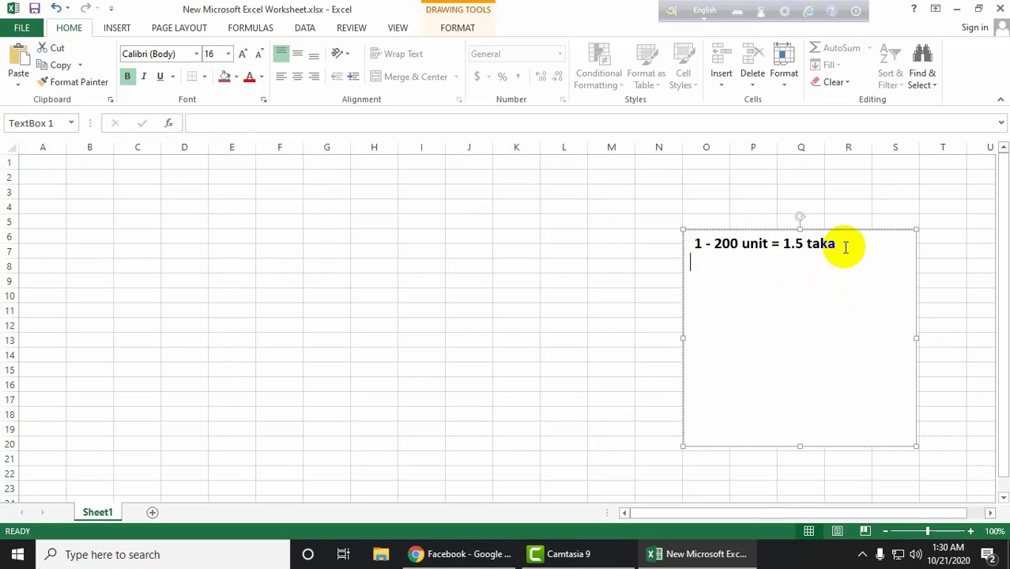
text(201-400 unit)
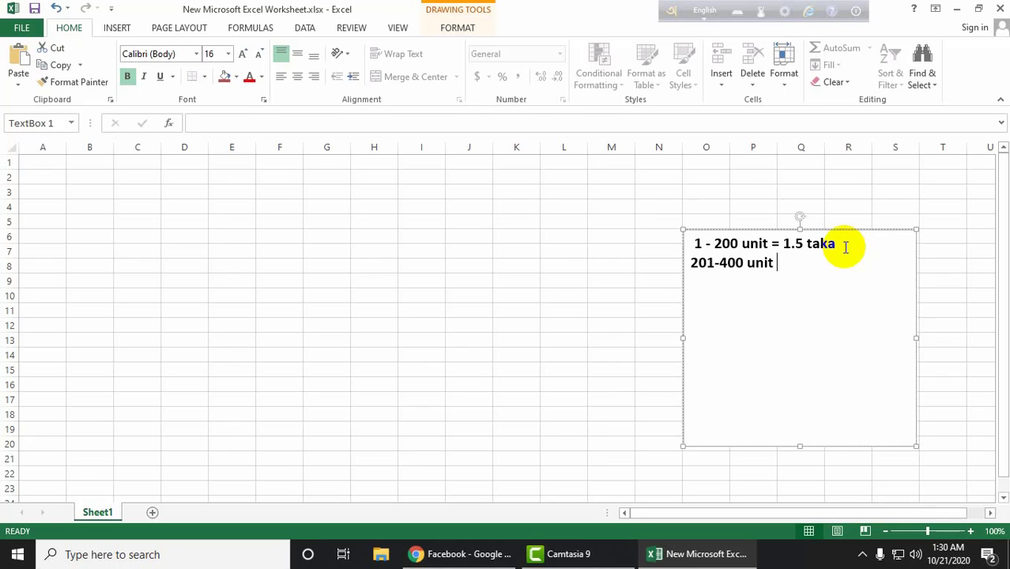
text(=)
text( 20.5)
key(BackSpace)
key(BackSpace)
text(=)
key(BackSpace)
key(BackSpace)
text(0)
key(BackSpace)
text(.5 tkaka)
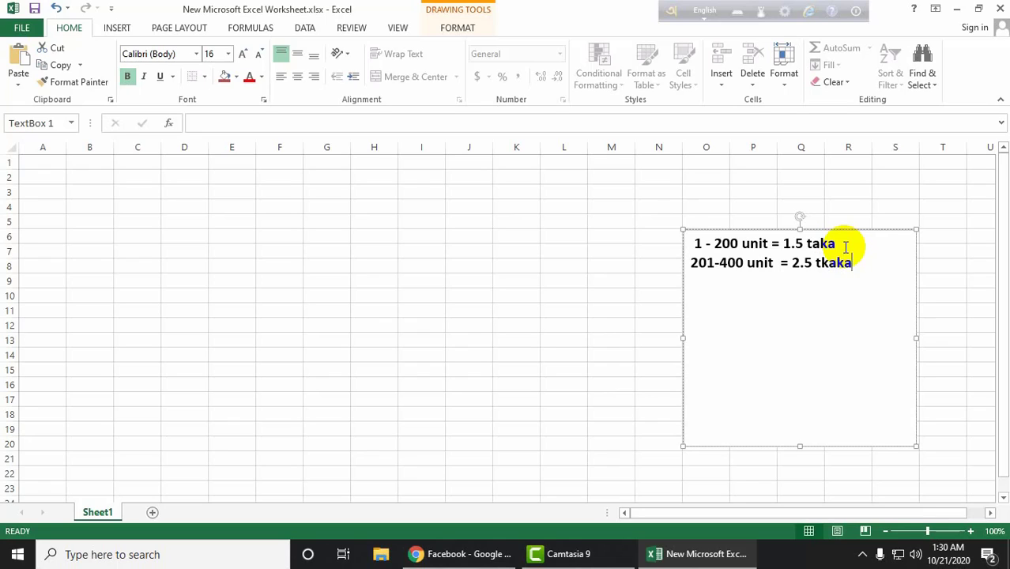
key(BackSpace)
key(BackSpace)
key(BackSpace)
key(BackSpace)
key(BackSpace)
text(a)
key(BackSpace)
text(taka)
Add a third line reading "401-500 unit = 3.5 taka" and begin a fourth line with "501".
key(Return)
text(401-)
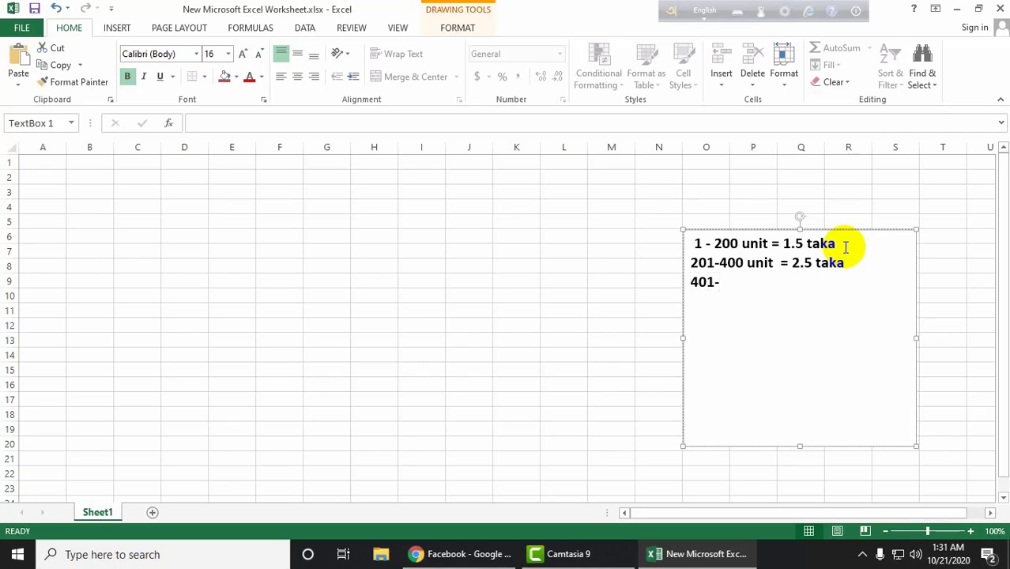
text(500 unit = 3.)
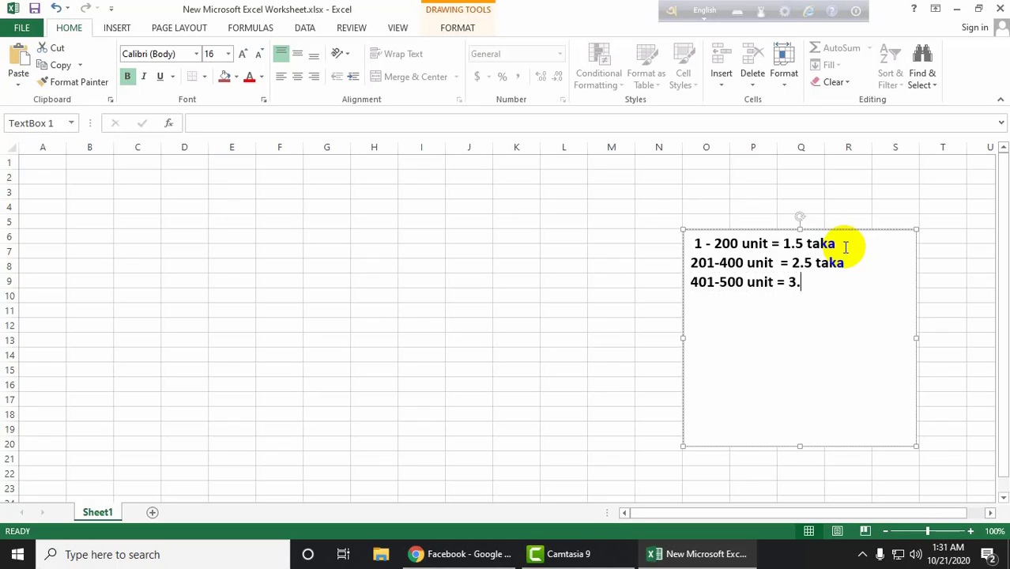
text(5 taka )
text(501-)
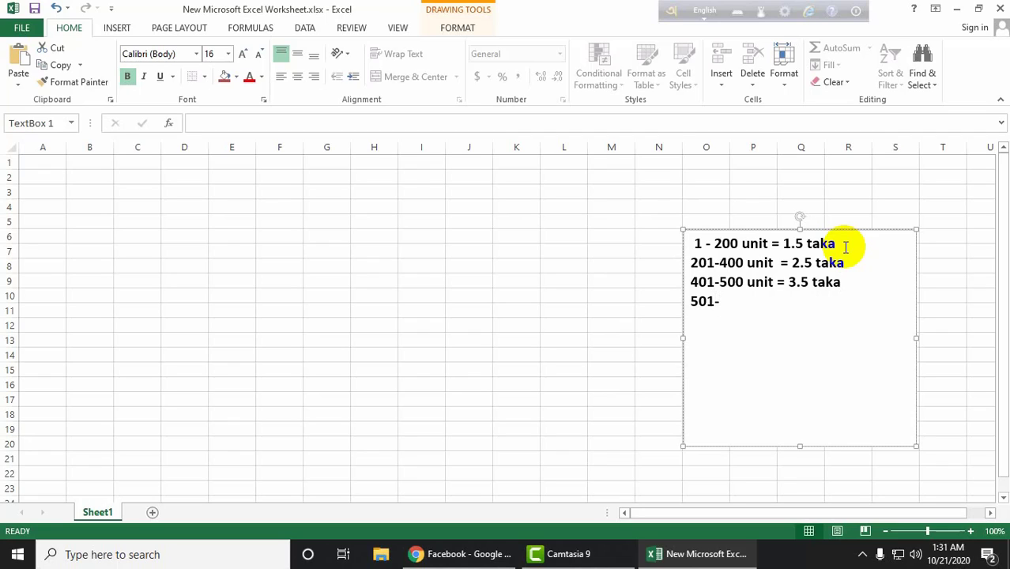
key(BackSpace)
text(to)
key(BackSpace)
key(BackSpace)
key(F12)
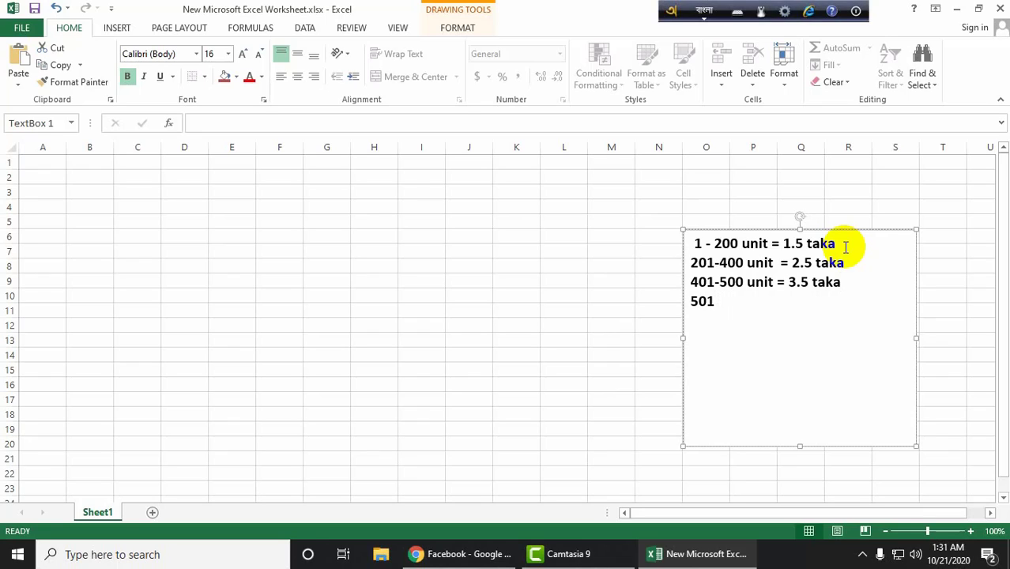
text(এর)
text( o)
text(dhik)
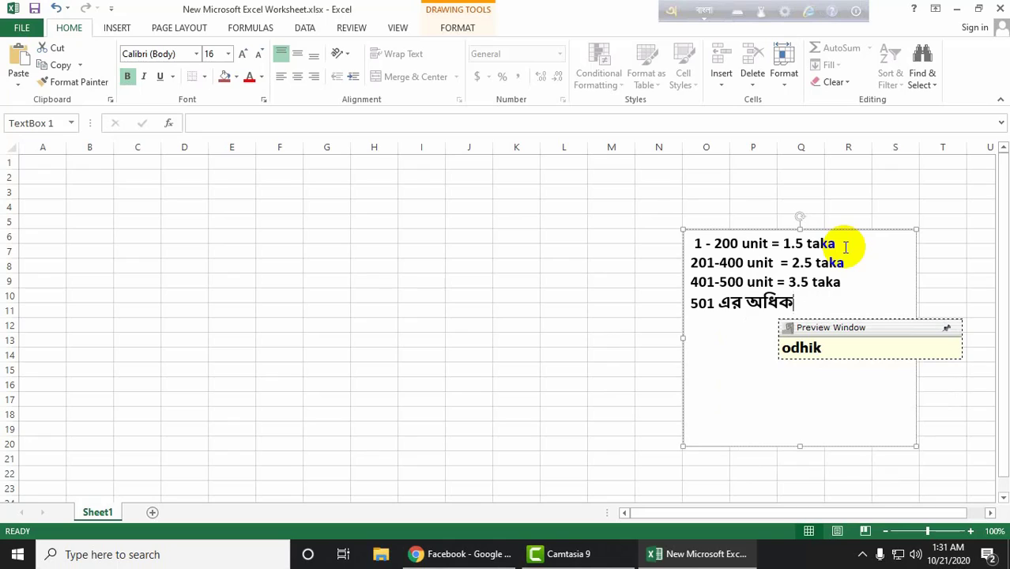
text( =)
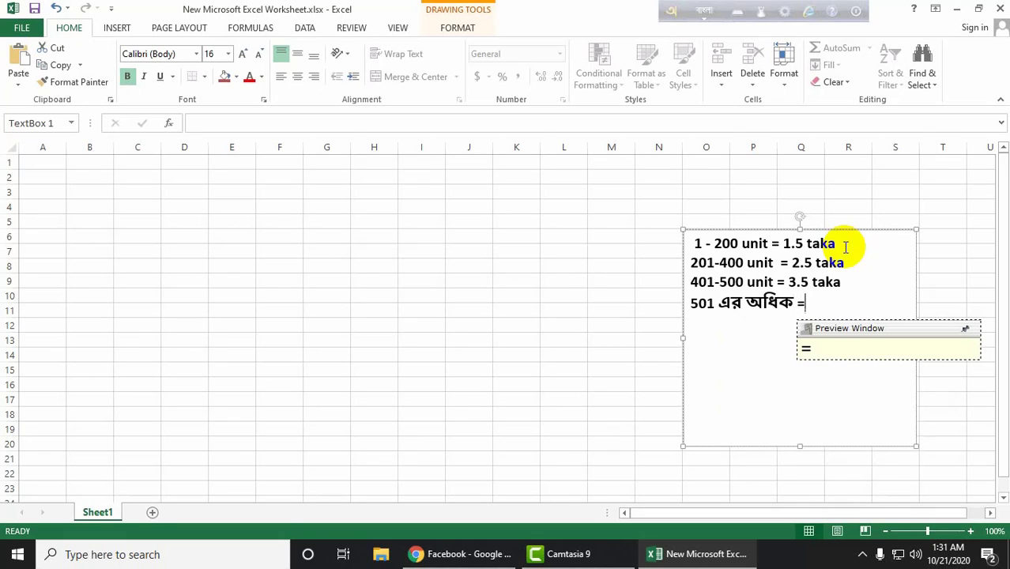
key(BackSpace)
key(BackSpace)
key(BackSpace)
key(BackSpace)
key(BackSpace)
key(BackSpace)
key(BackSpace)
key(BackSpace)
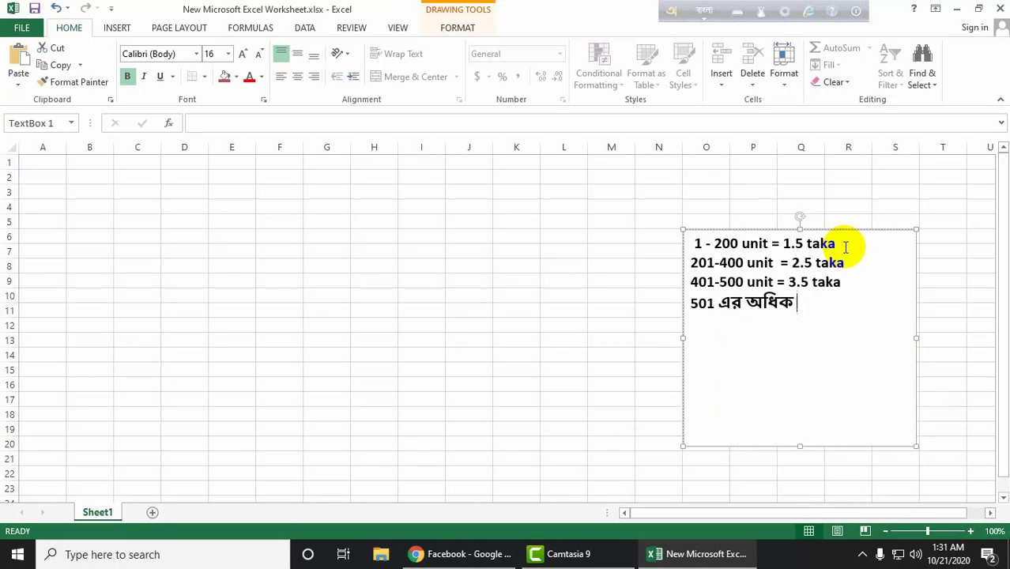
key(BackSpace)
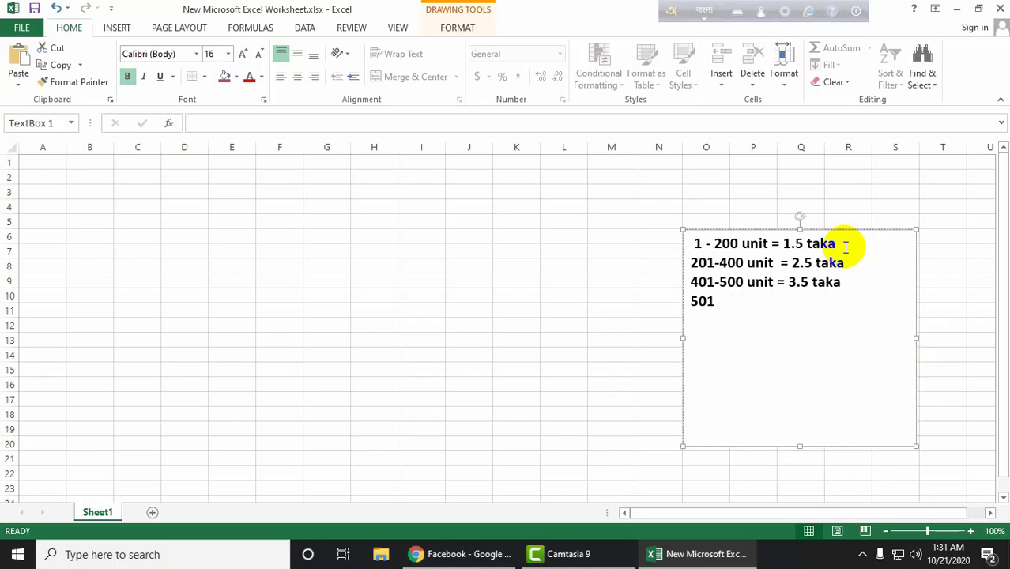
key(F12)
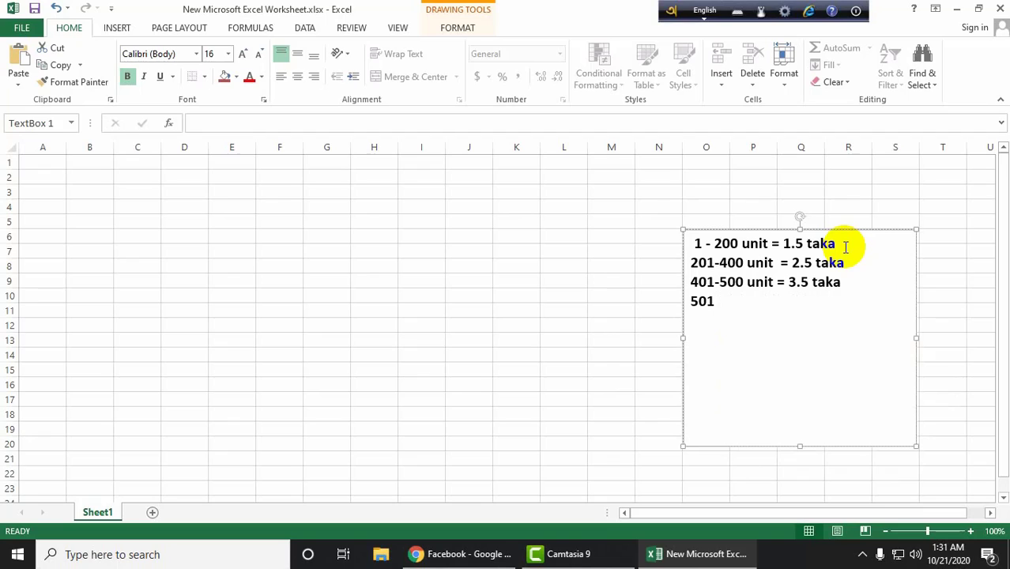
Complete the fourth line as "501 =4.5 taka" and shorten the text box so it ends at about row 13.
text(=)
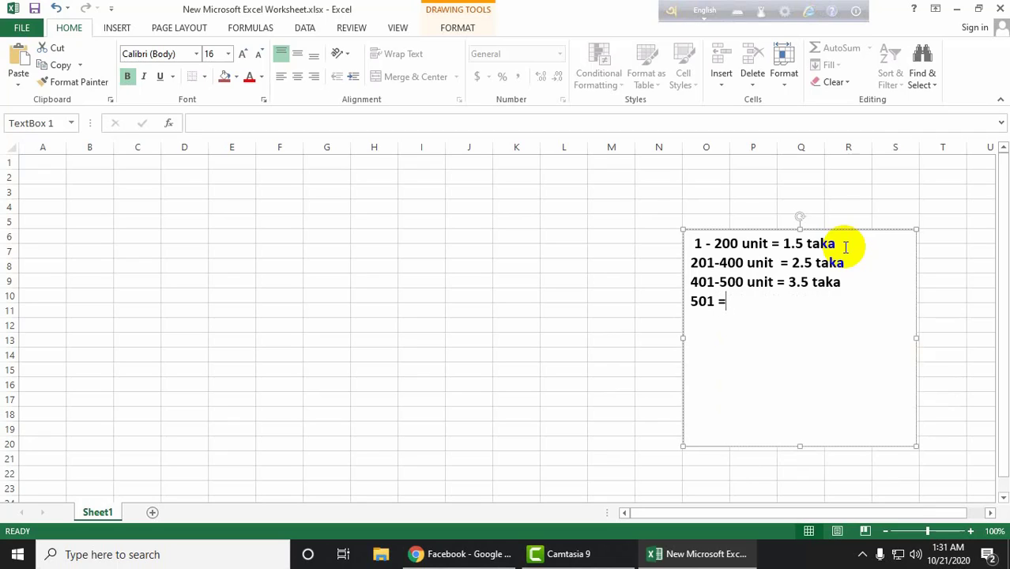
text(4.5 taka)
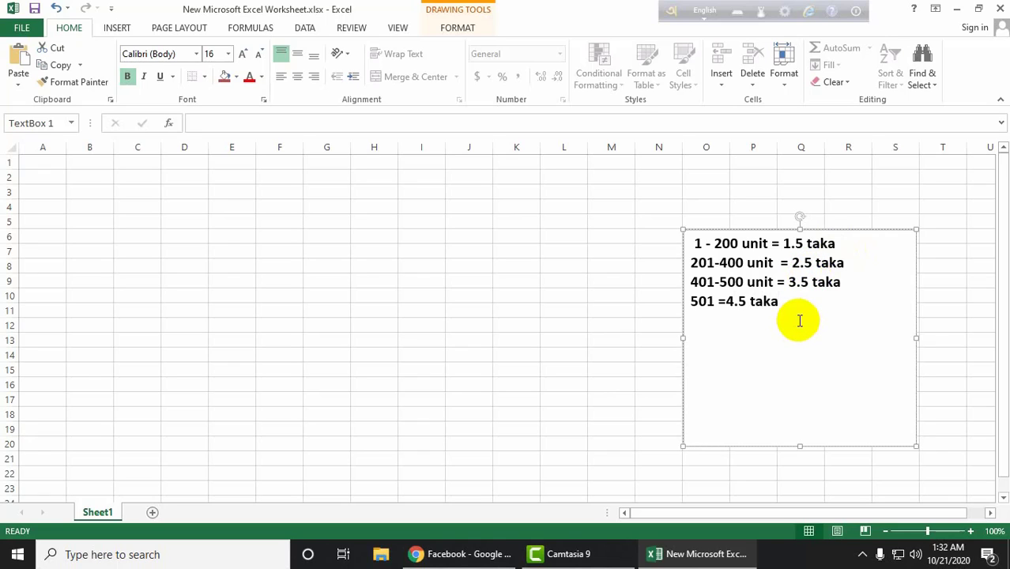
click(798, 444)
drag(798, 445, 794, 343)
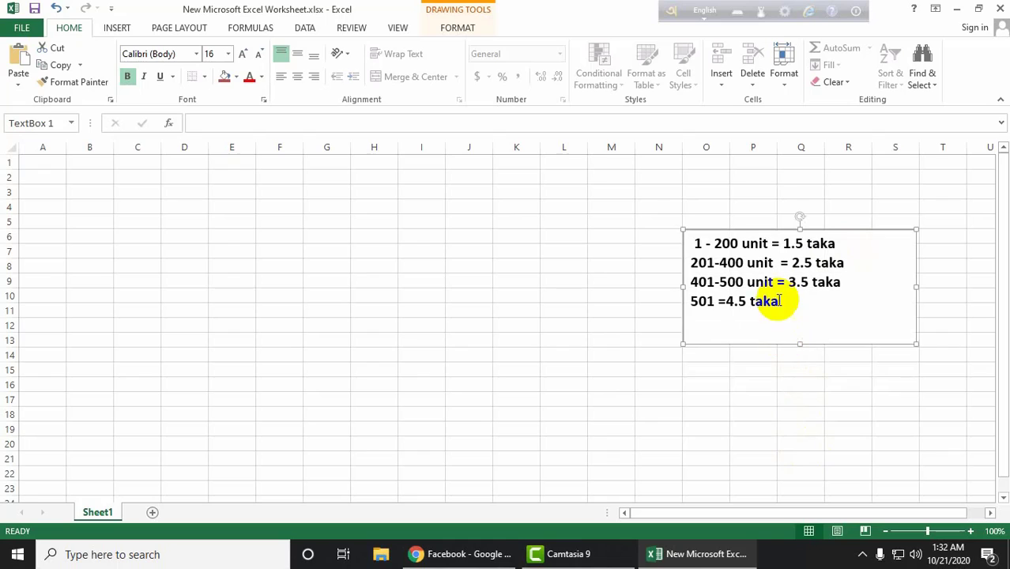
Add a blank line above the first rate line and another below the last one.
click(690, 249)
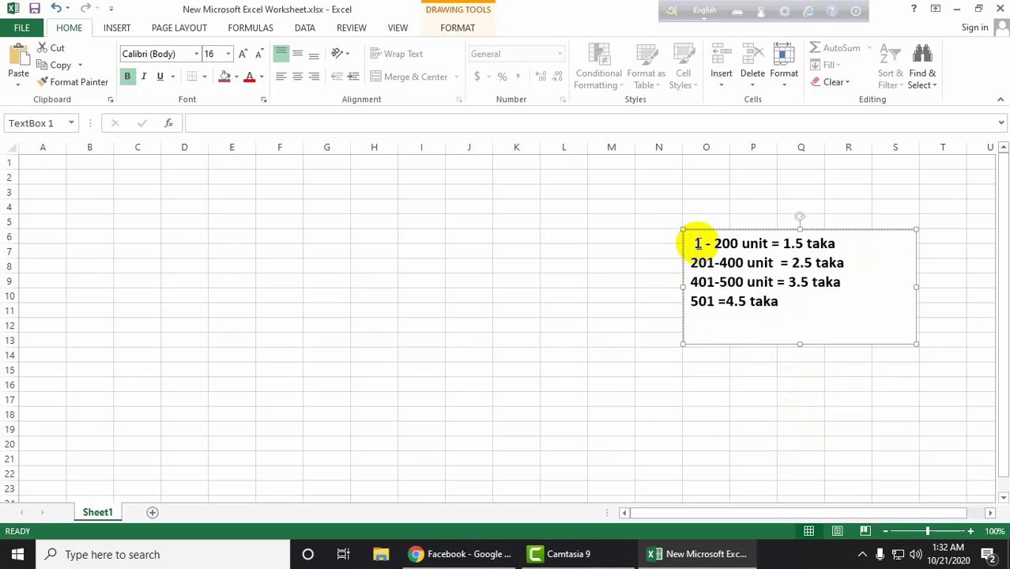
key(Return)
click(798, 321)
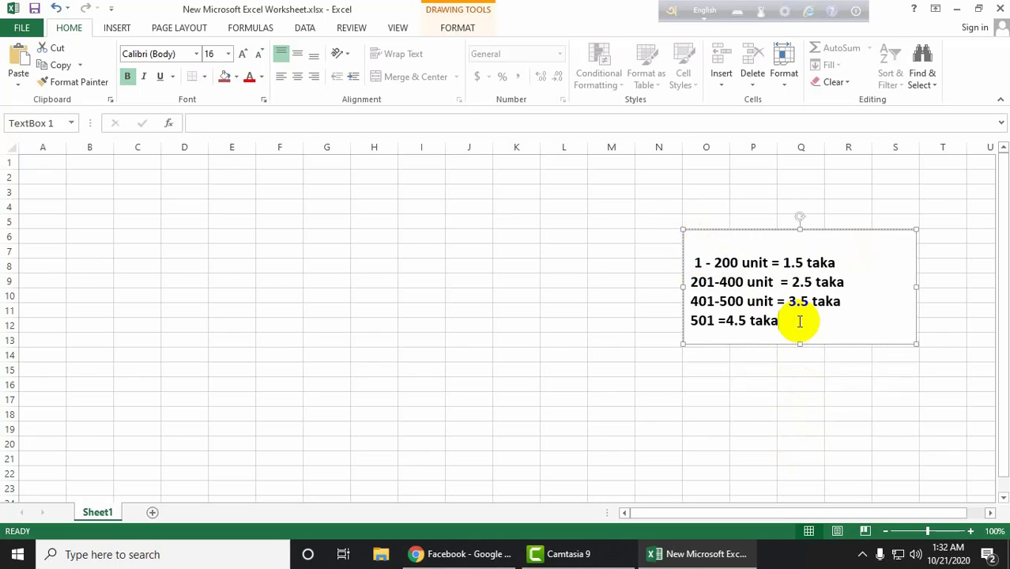
key(Return)
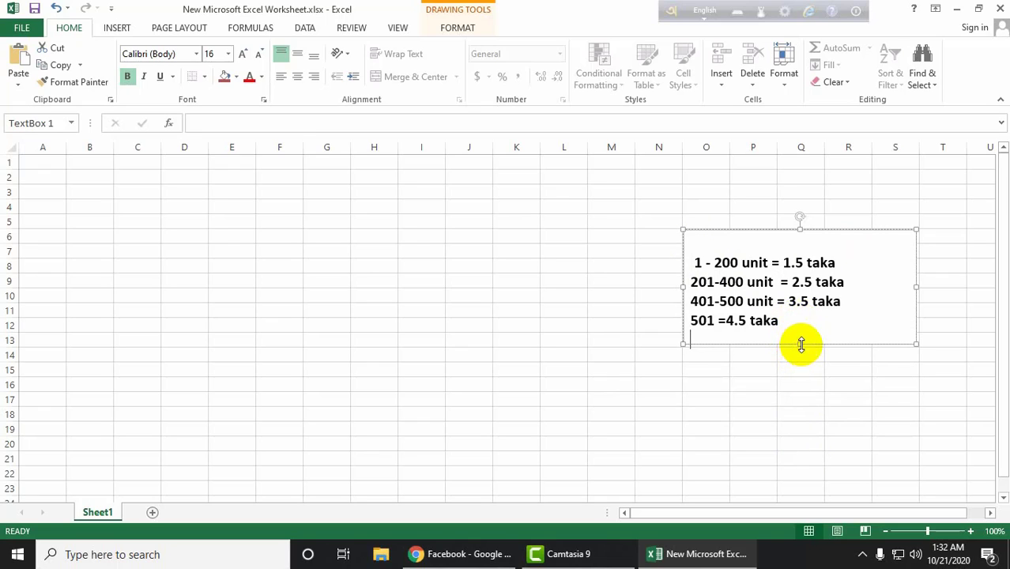
Change the font colour of all four rate lines in the text box to red.
click(786, 325)
drag(786, 325, 697, 259)
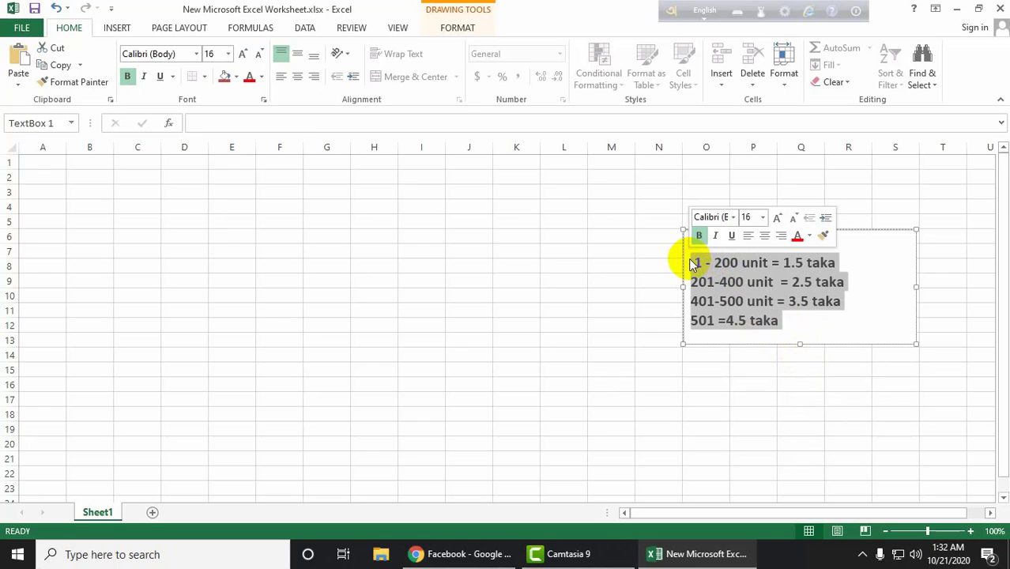
click(250, 77)
click(734, 269)
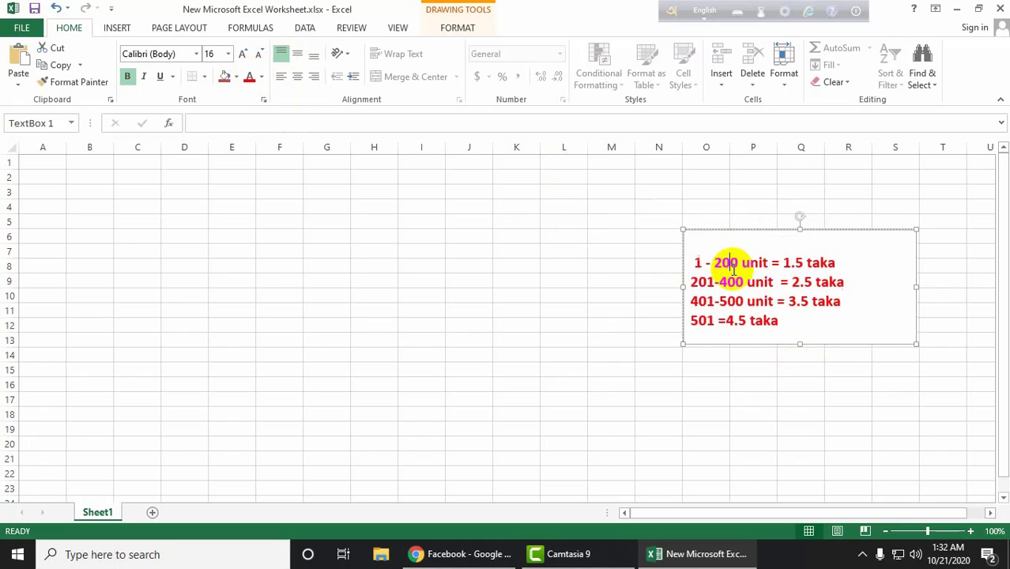
Fill the text box with the darkest, near-black tan theme shade.
click(760, 238)
click(236, 77)
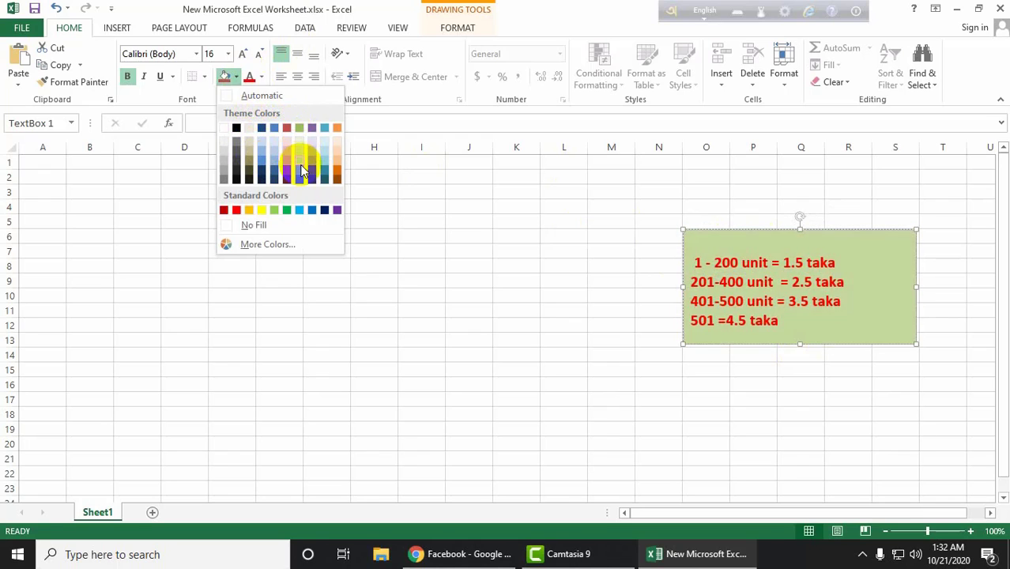
click(249, 182)
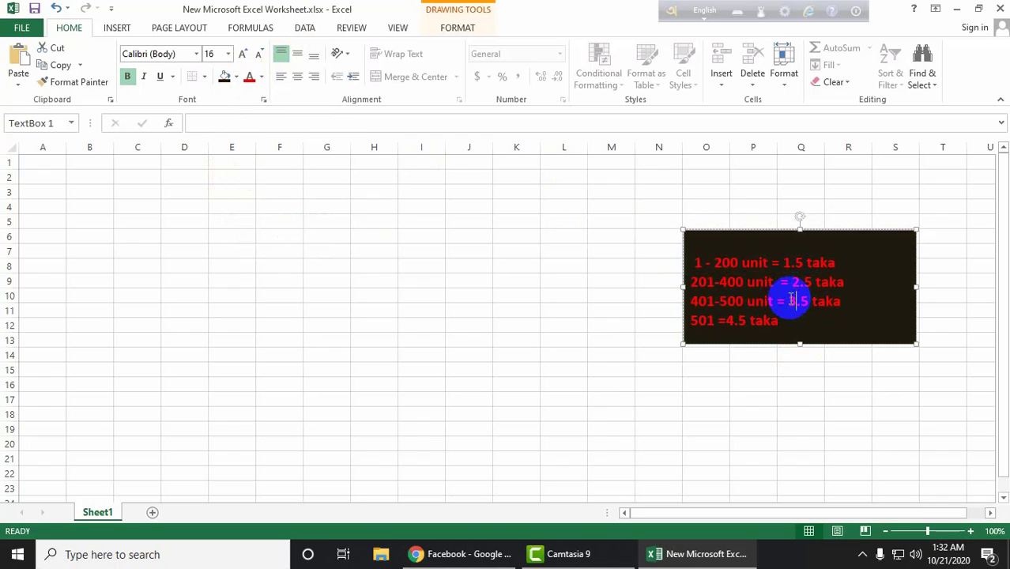
Widen the rate text box slightly and move it up to cover about columns P to T, rows 3 to 10.
drag(680, 285, 673, 284)
click(696, 282)
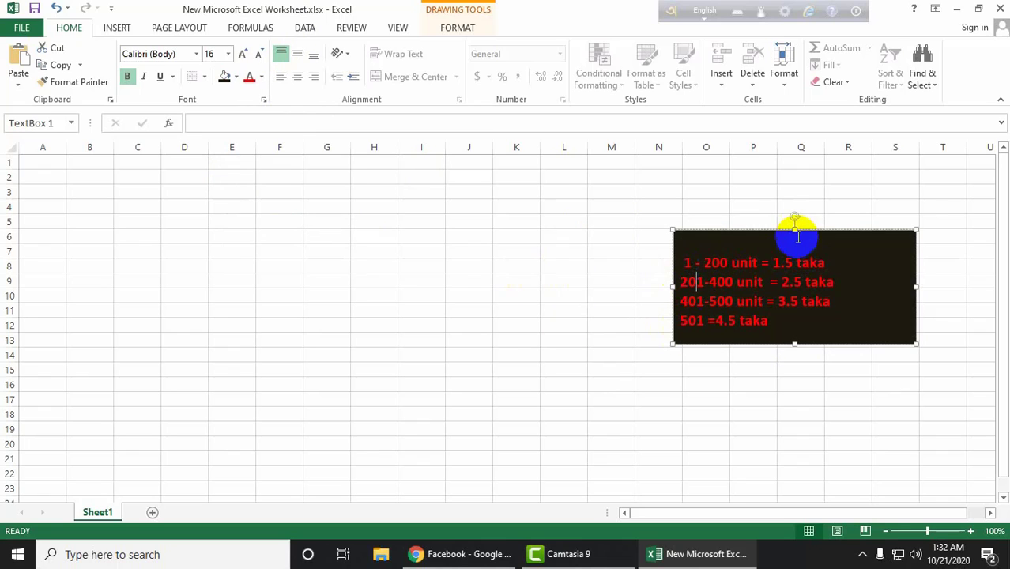
drag(814, 230, 870, 190)
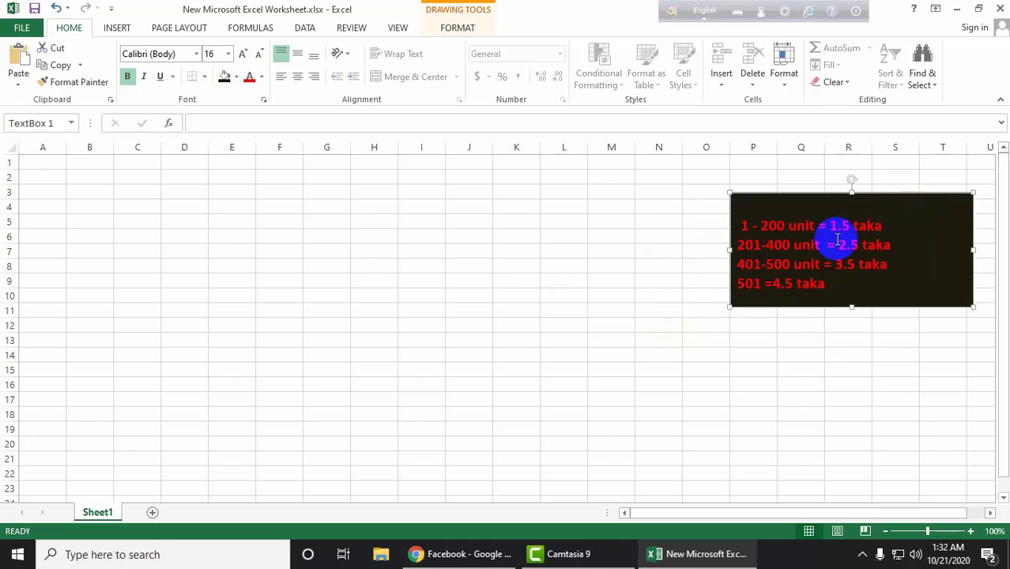
click(194, 239)
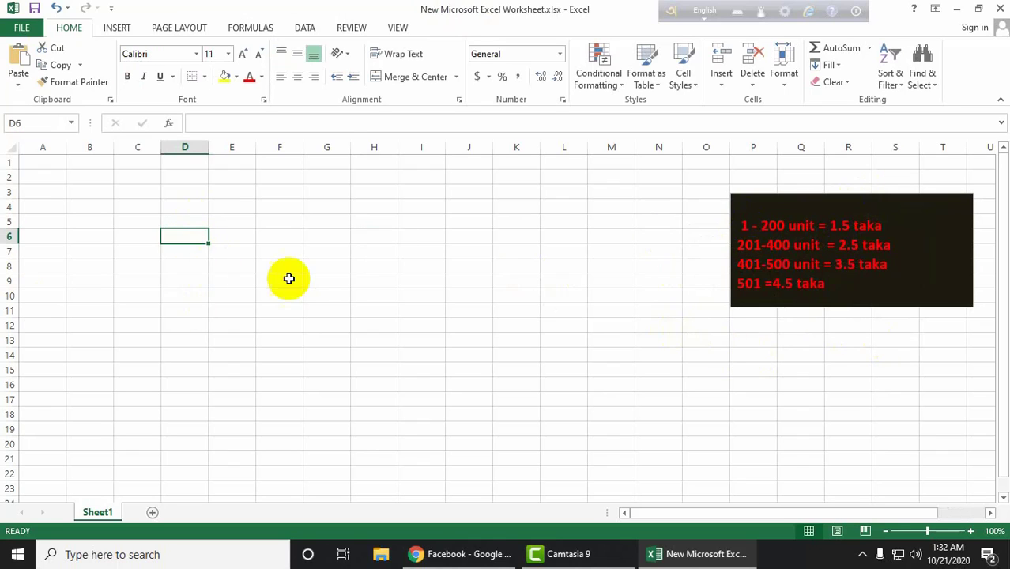
click(315, 268)
click(182, 239)
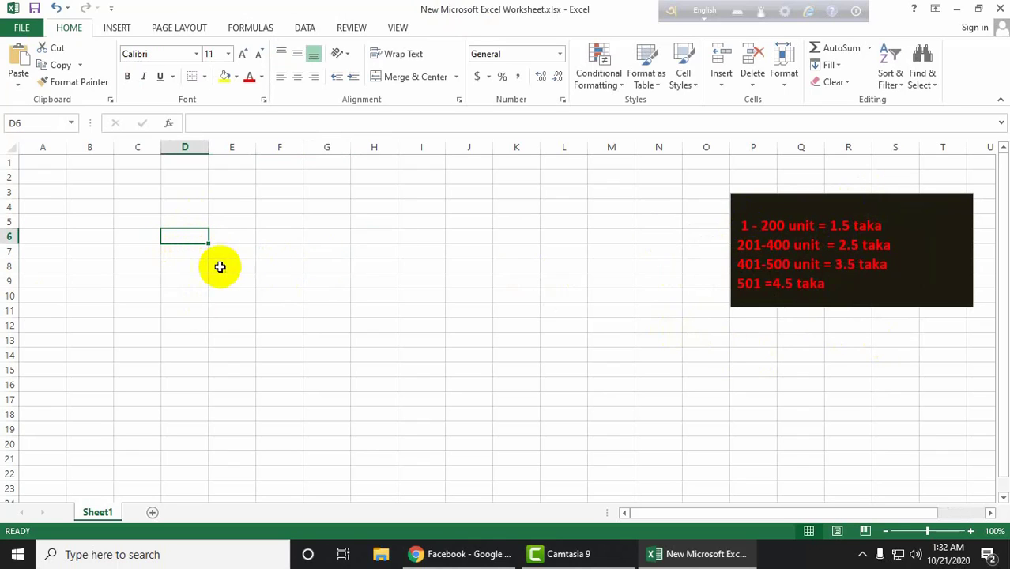
click(135, 252)
click(83, 274)
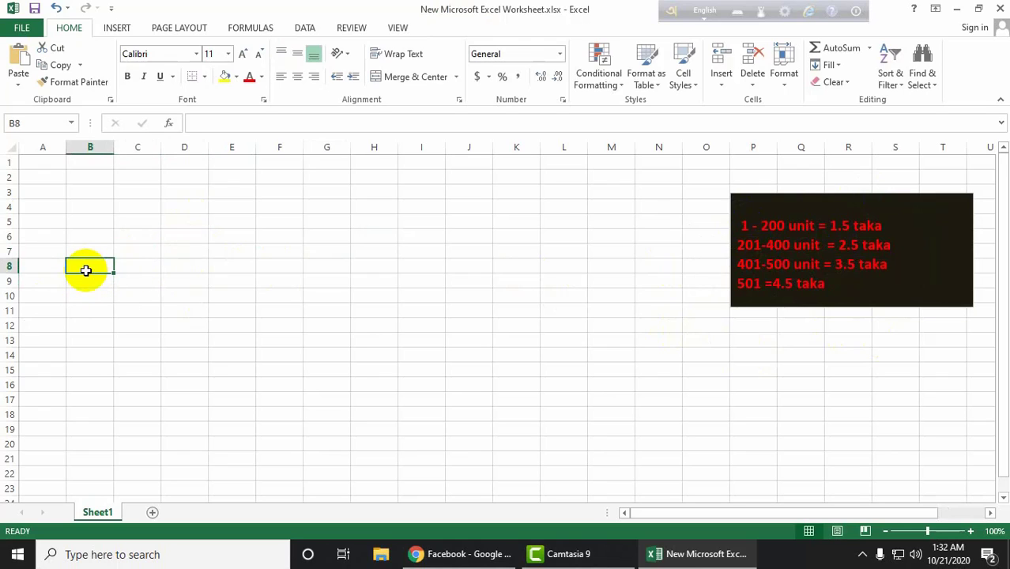
click(106, 291)
Enter the table headers "Sl no", "Name" and "Meter No" in cells B8 to D8.
click(104, 268)
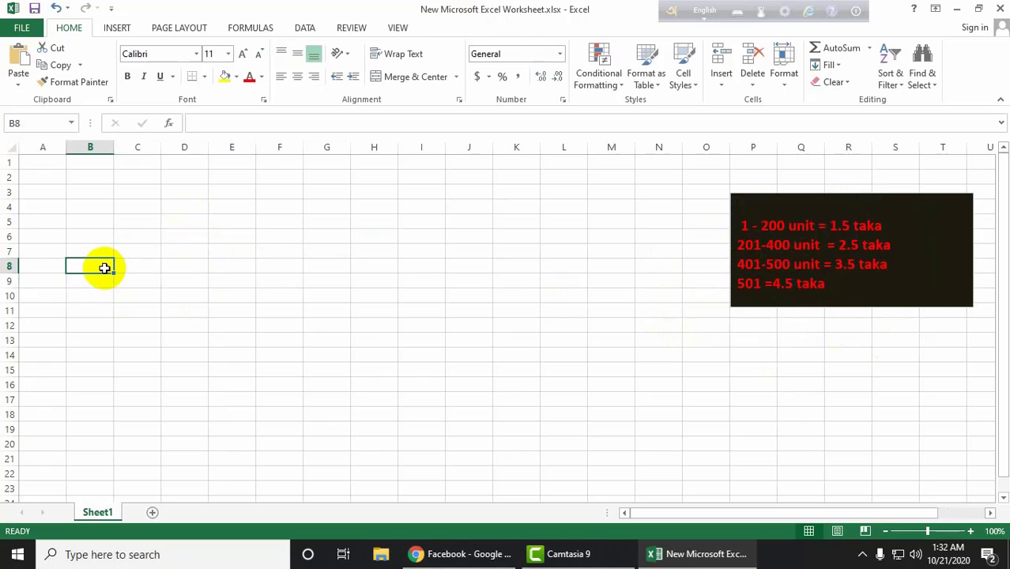
text(Se)
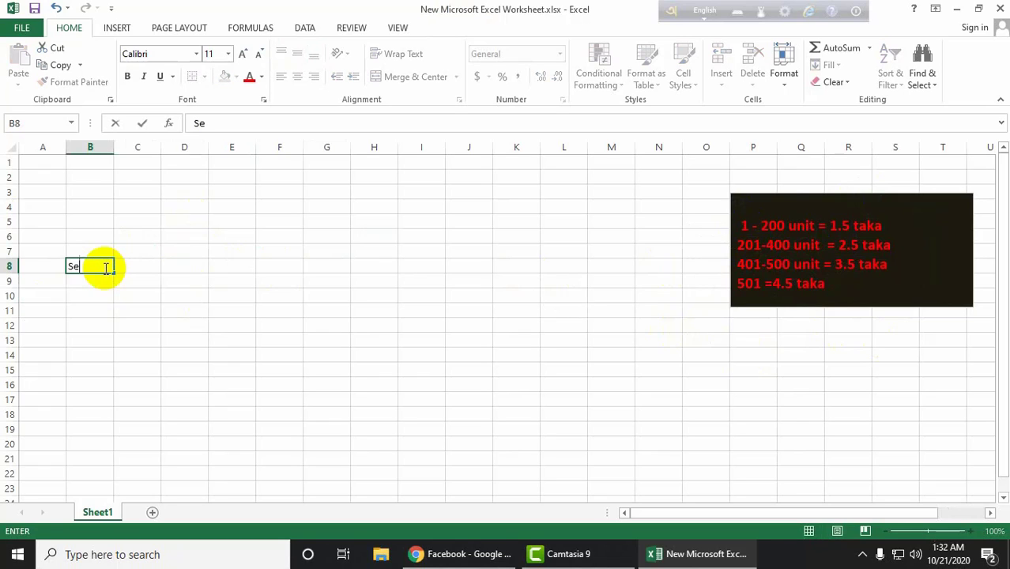
key(BackSpace)
text(l no)
key(Tab)
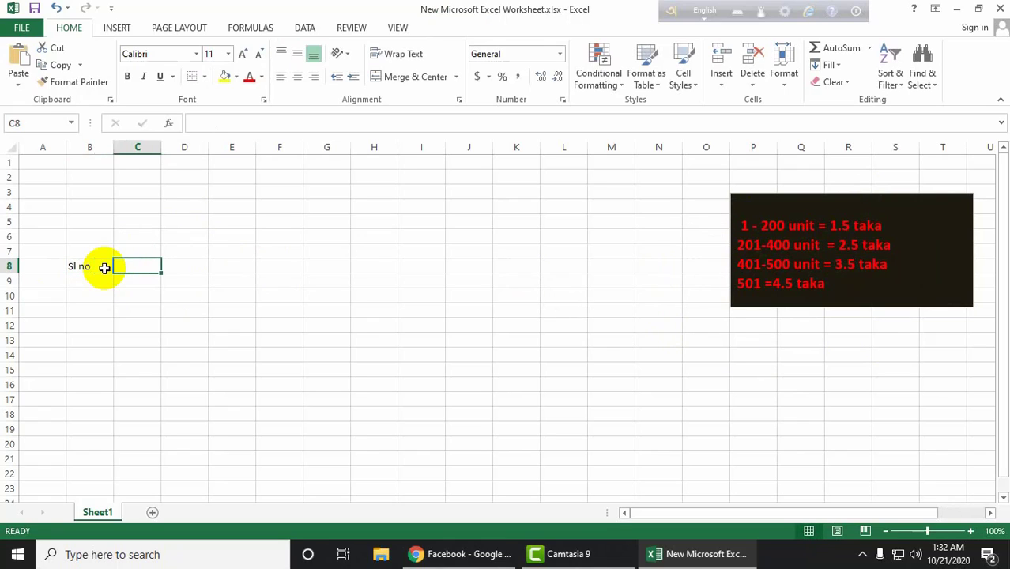
text(Name)
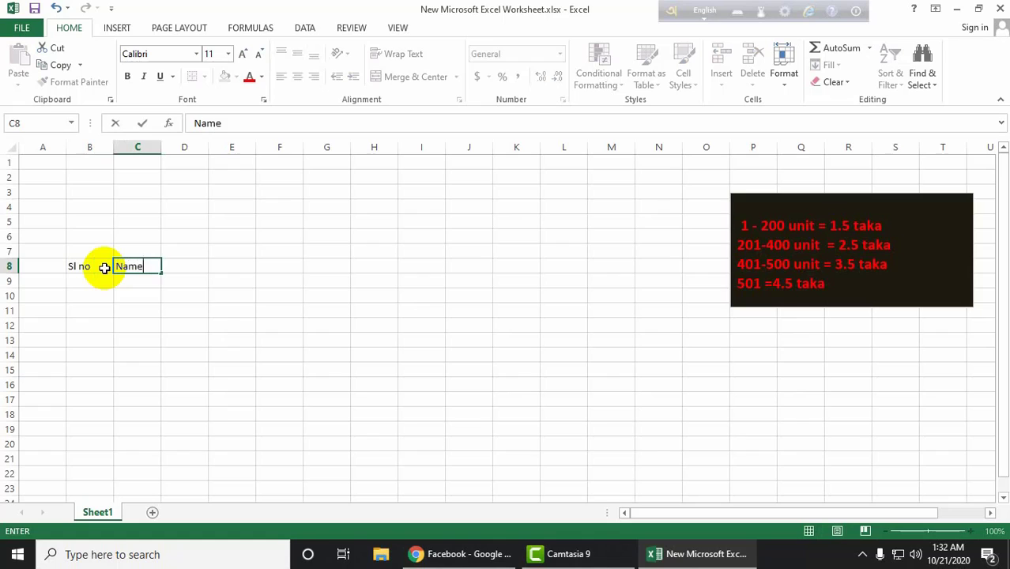
key(Tab)
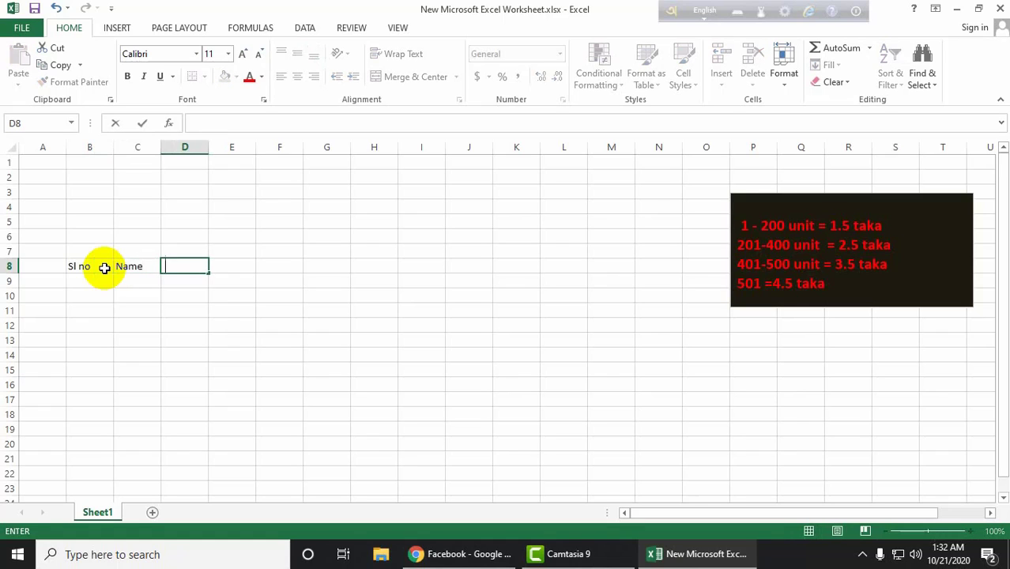
text(Meter No)
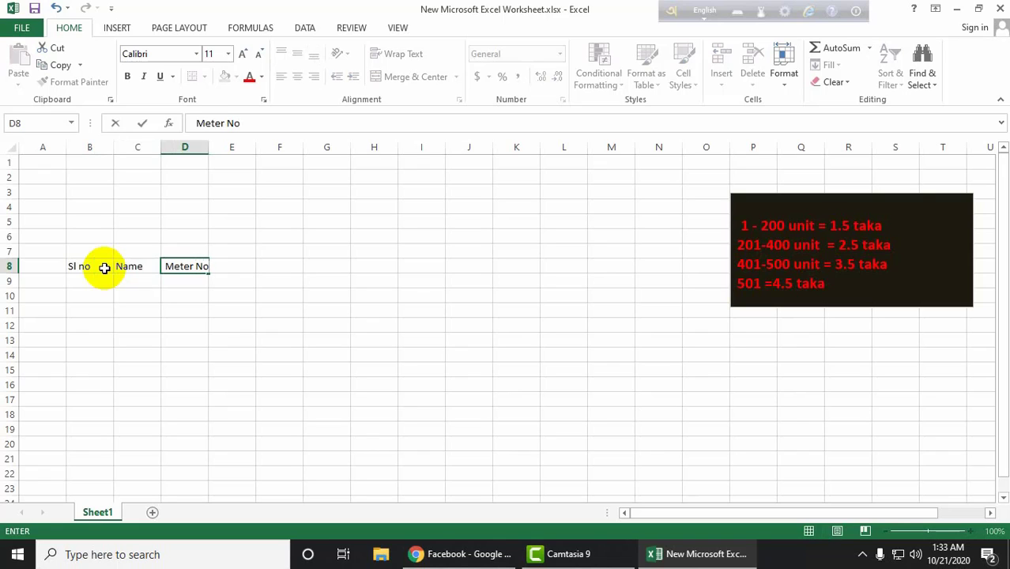
key(Tab)
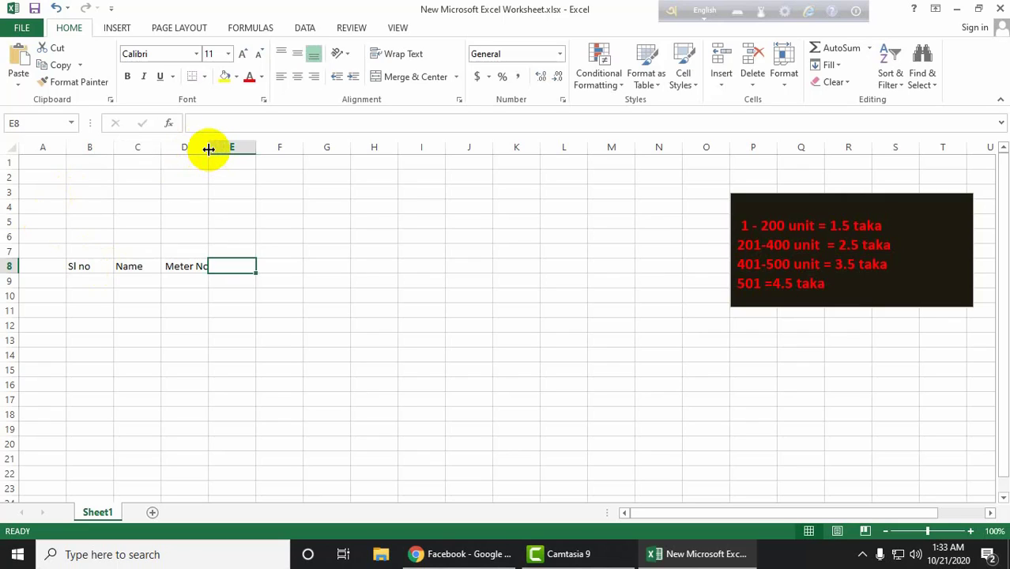
Fit column D to its header text and add the headers "Unit" in E8 and "Payment" in F8.
double_click(208, 148)
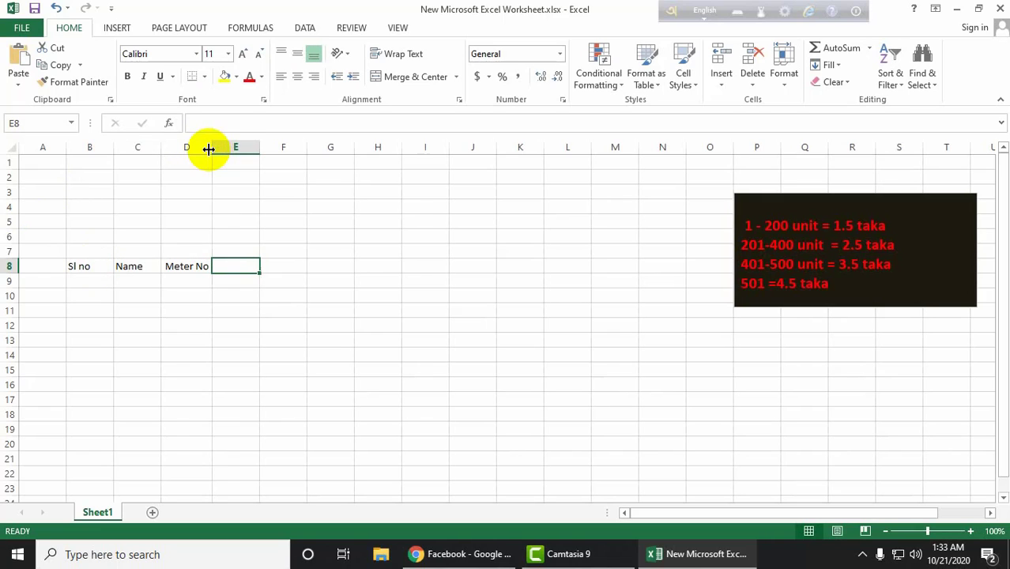
double_click(234, 266)
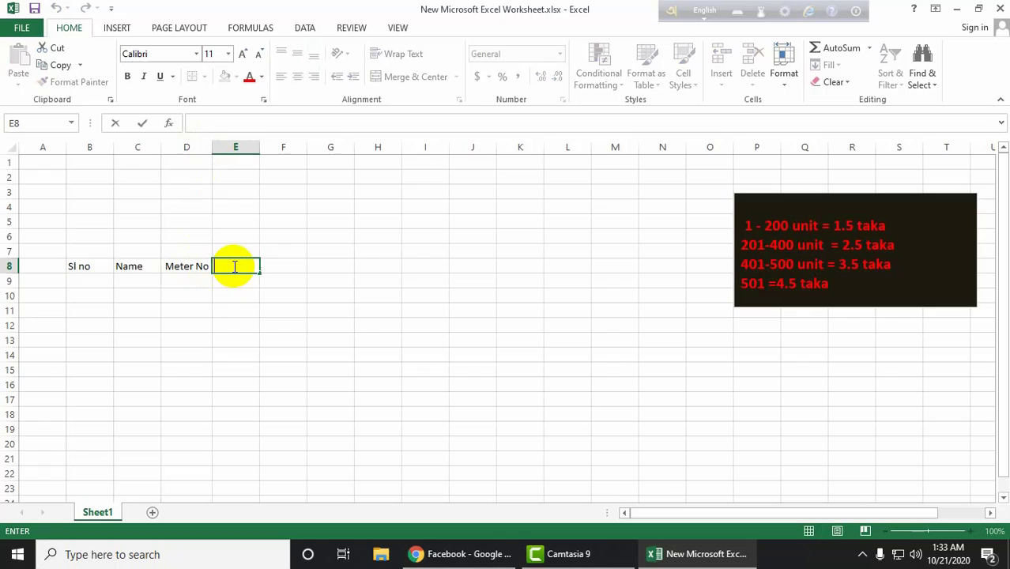
text(Unit)
key(Tab)
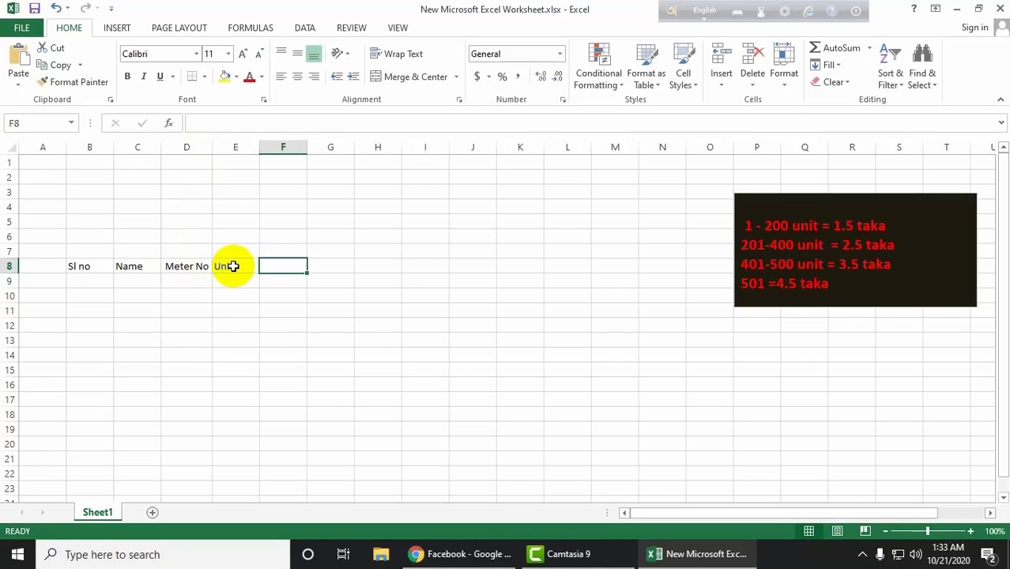
text(Payment)
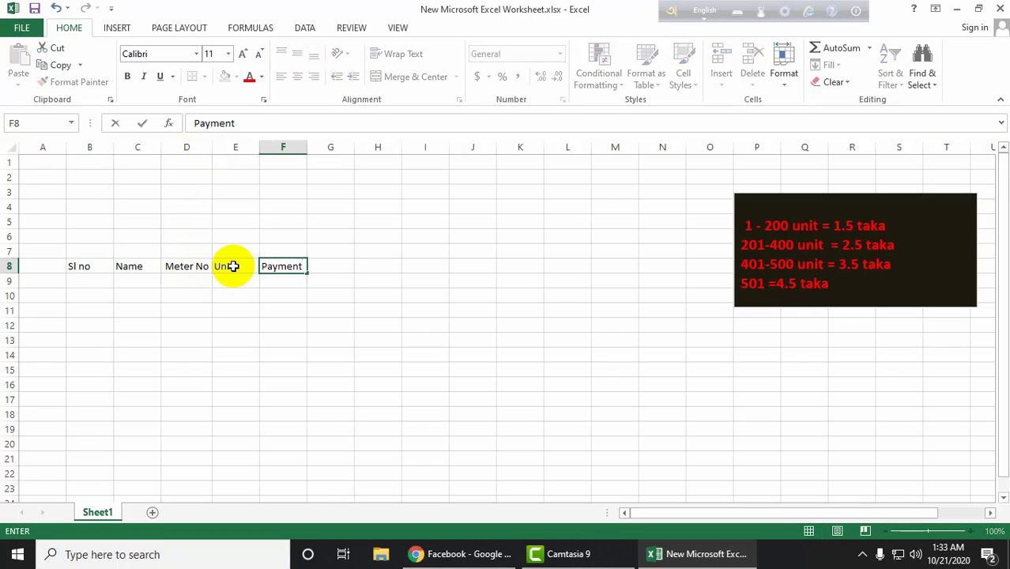
key(Left)
Fill the header cells B8 to F8 with a light olive green.
key(Left)
key(Left)
key(Left)
key(Left)
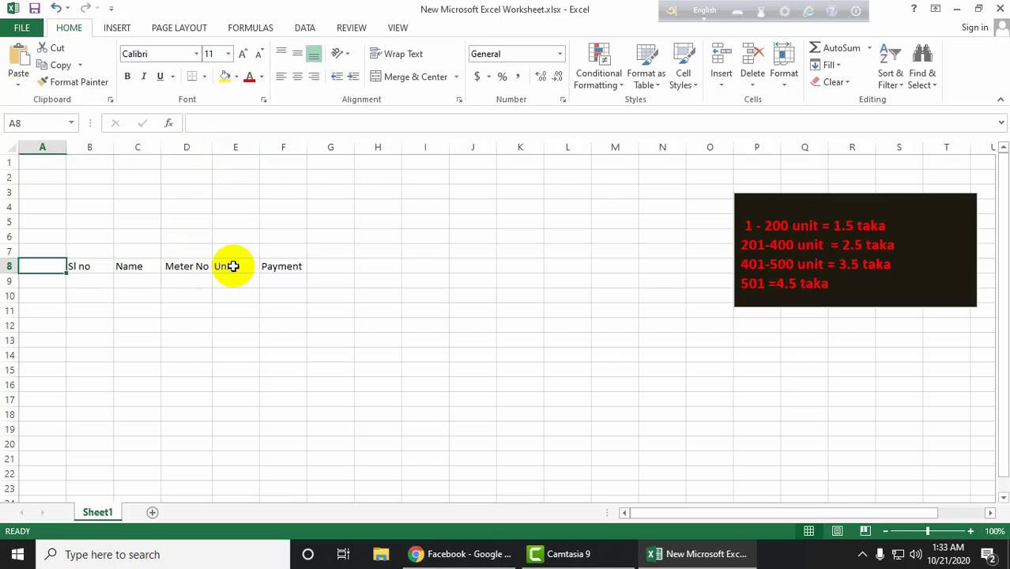
key(Right)
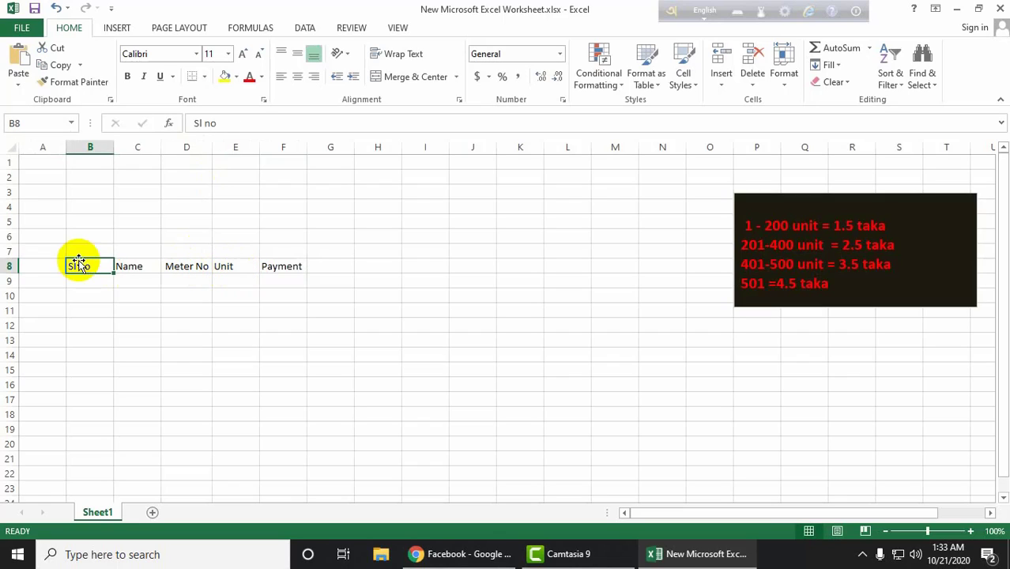
drag(79, 266, 296, 266)
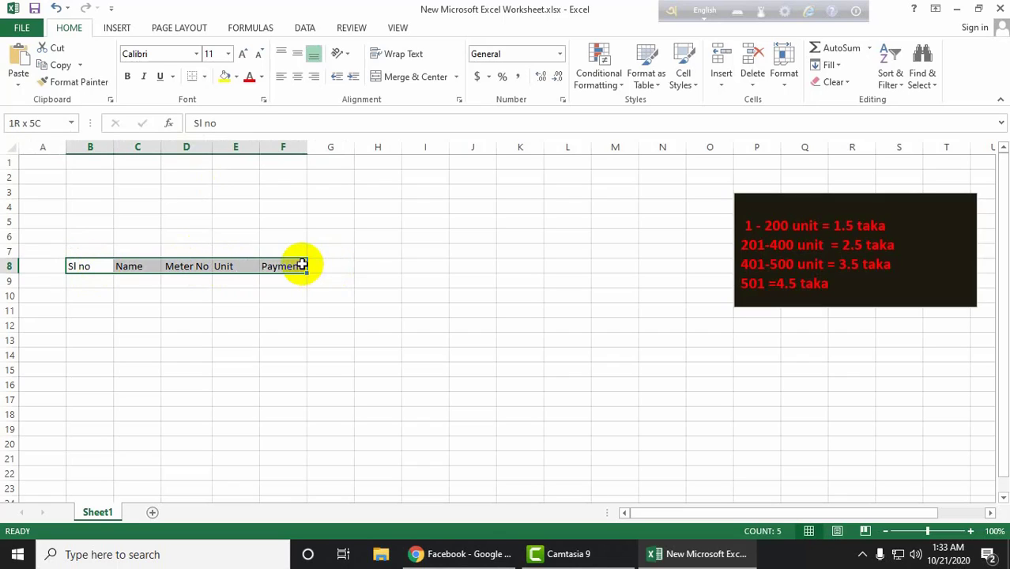
click(237, 78)
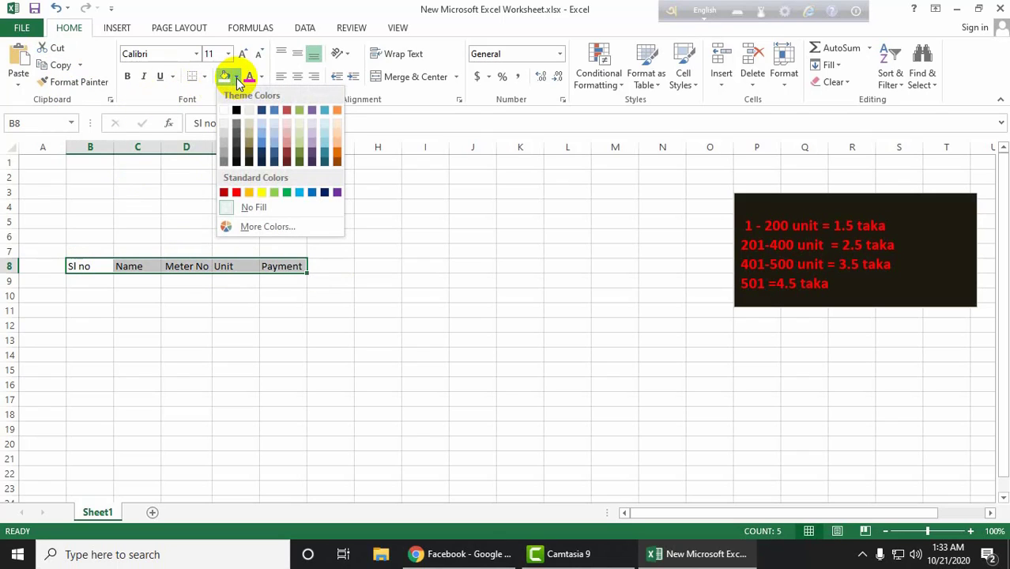
click(299, 137)
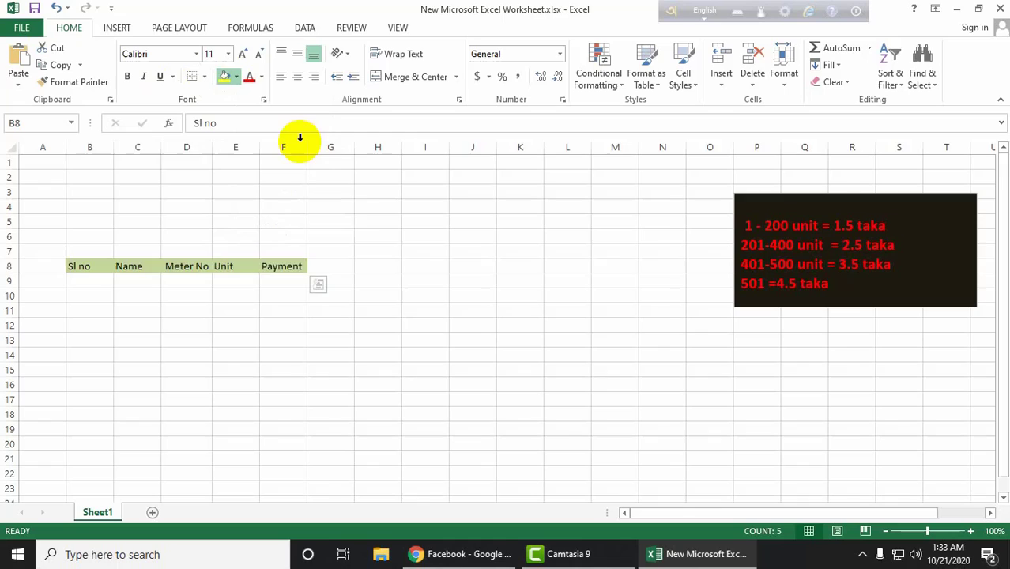
click(333, 264)
Enter the serial numbers 01 to 05 under "Sl no" in cells B9 to B13.
click(86, 282)
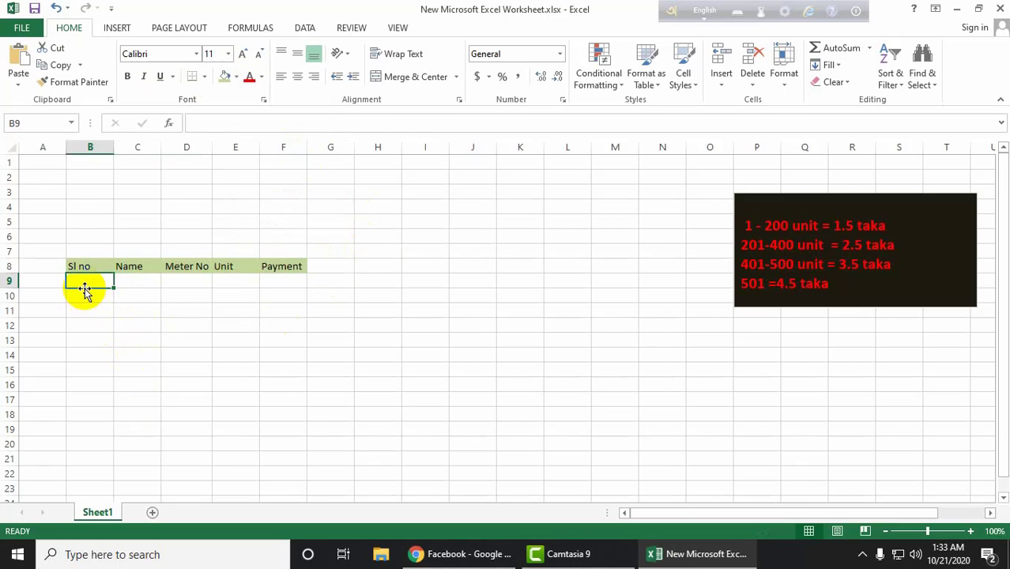
text(01)
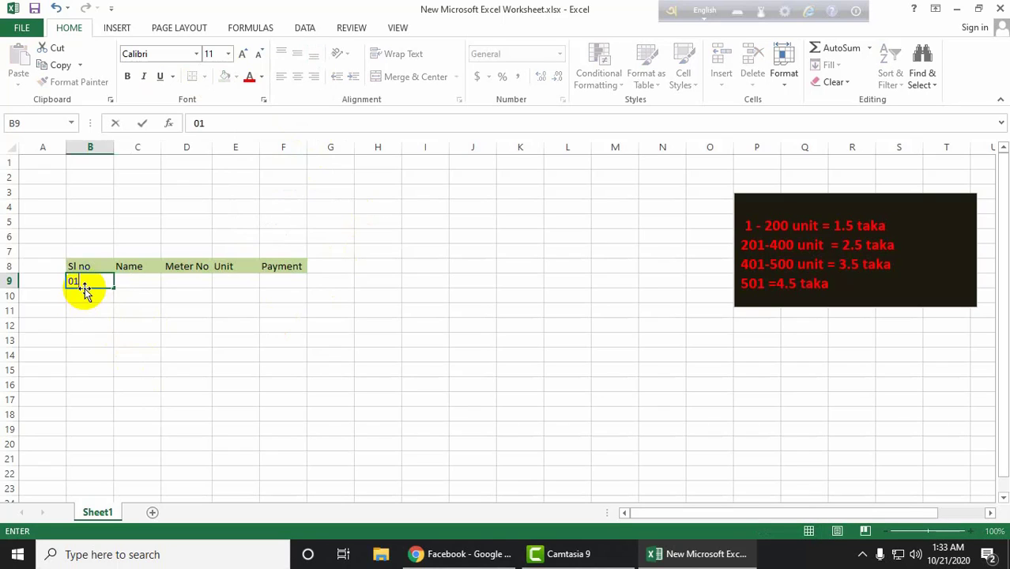
key(Return)
text(02)
key(Return)
text(03)
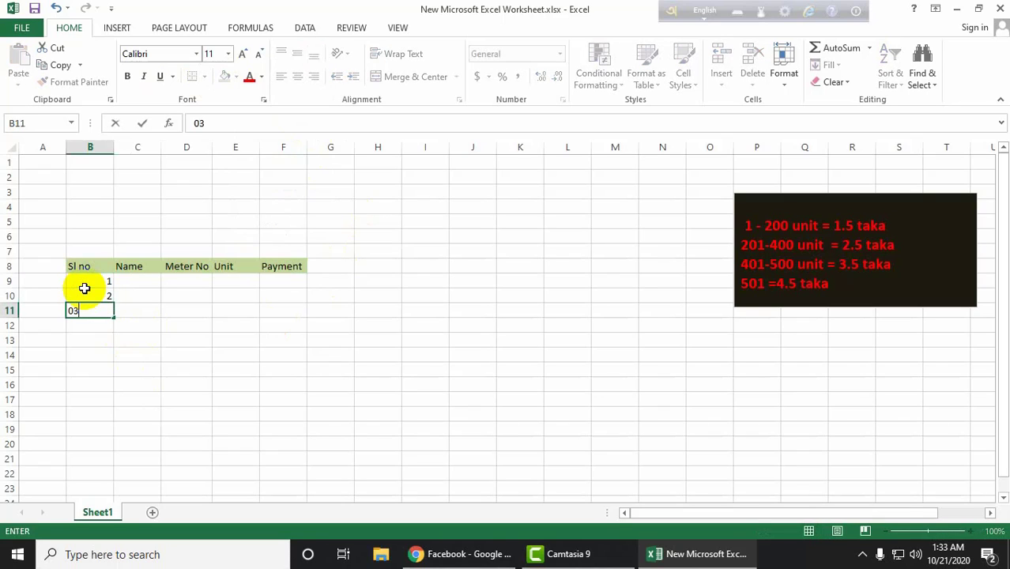
key(Return)
text(04)
key(Return)
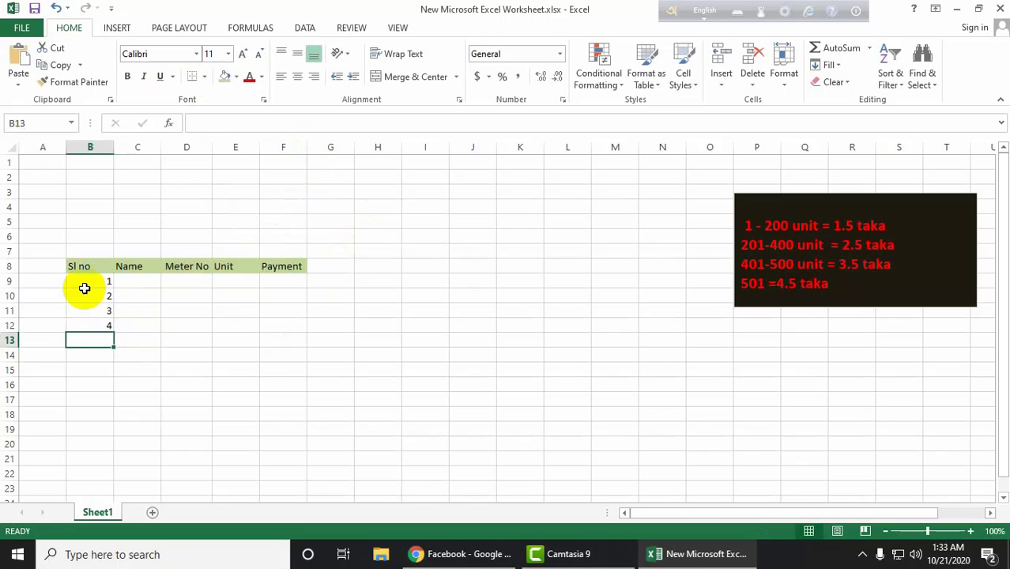
text(05)
key(Return)
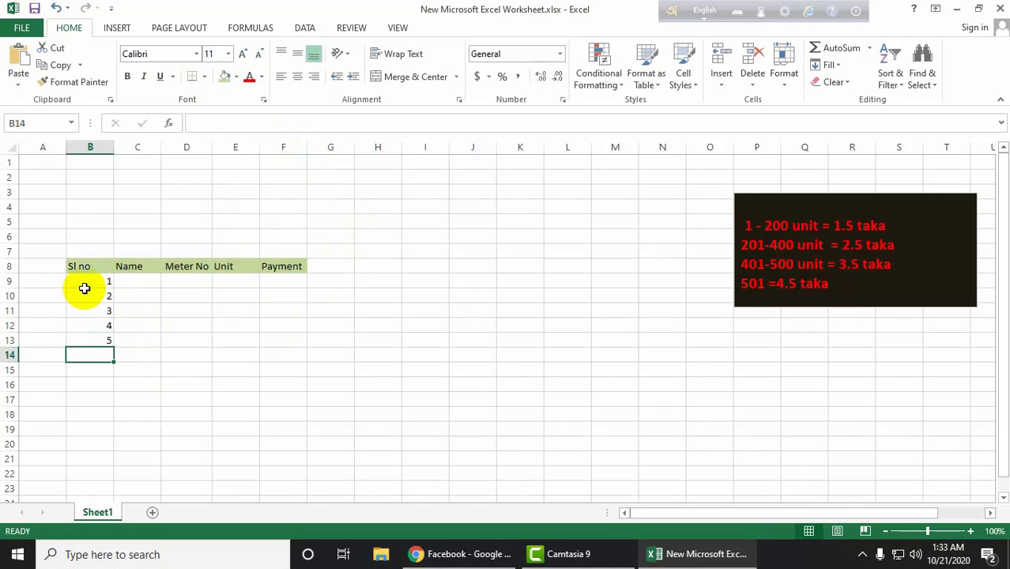
key(Up)
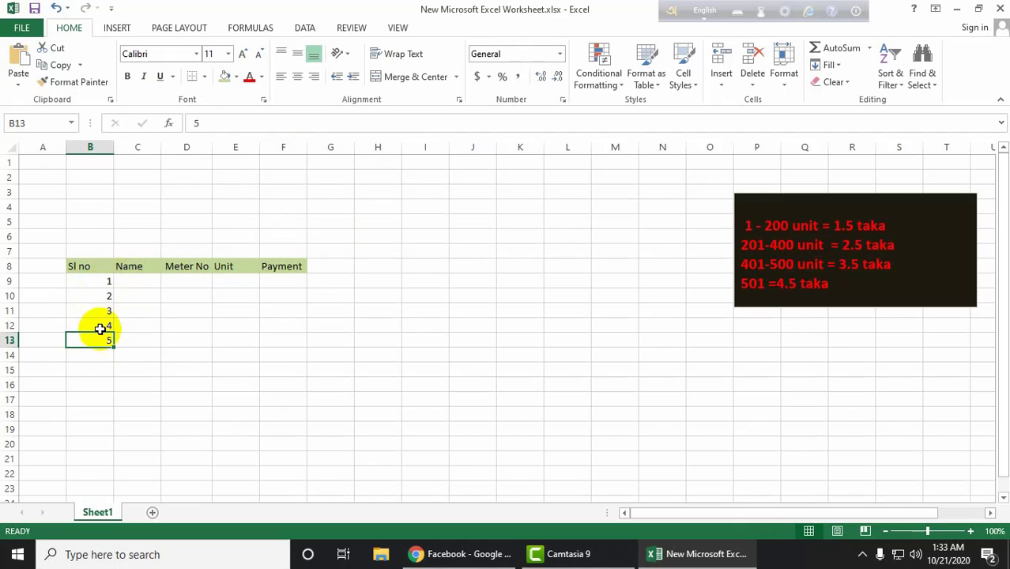
click(94, 283)
click(95, 298)
click(101, 313)
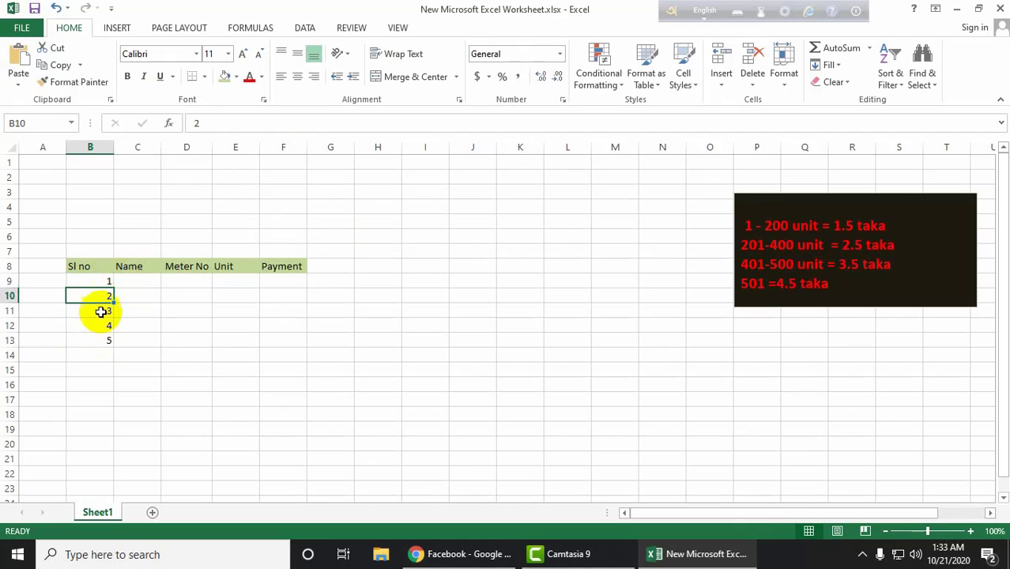
click(101, 328)
click(109, 341)
click(100, 311)
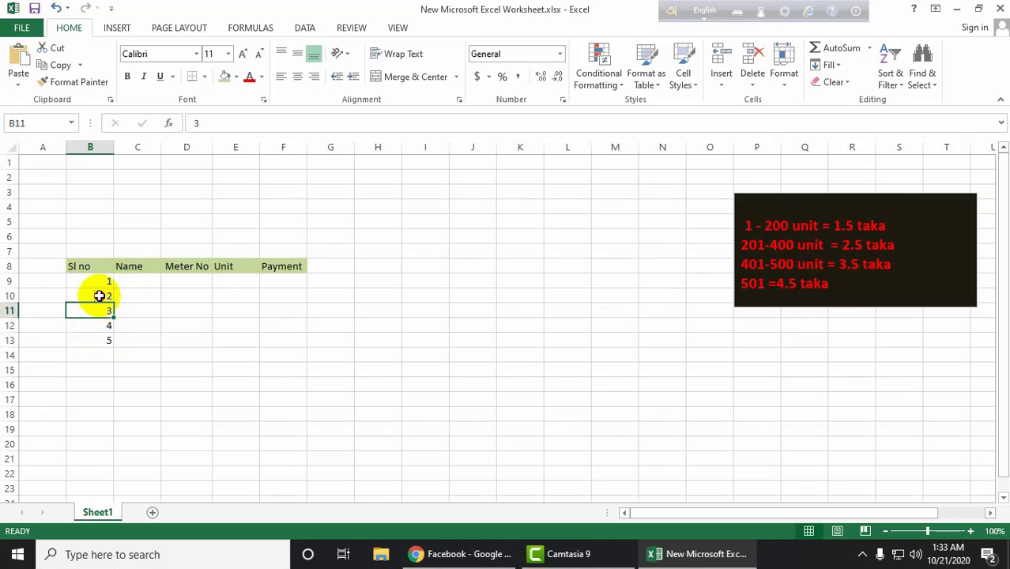
click(100, 296)
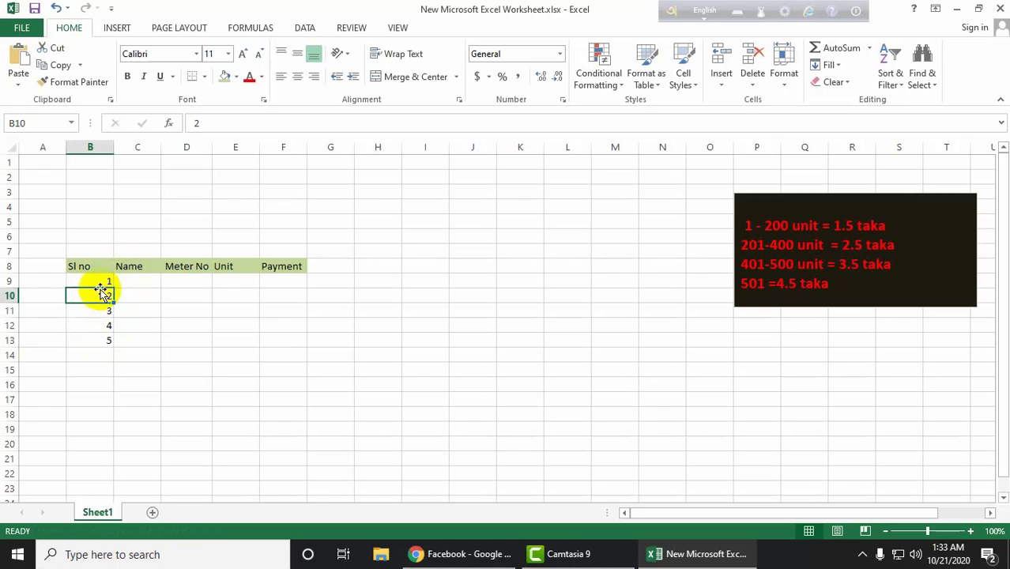
click(98, 285)
click(100, 297)
click(106, 344)
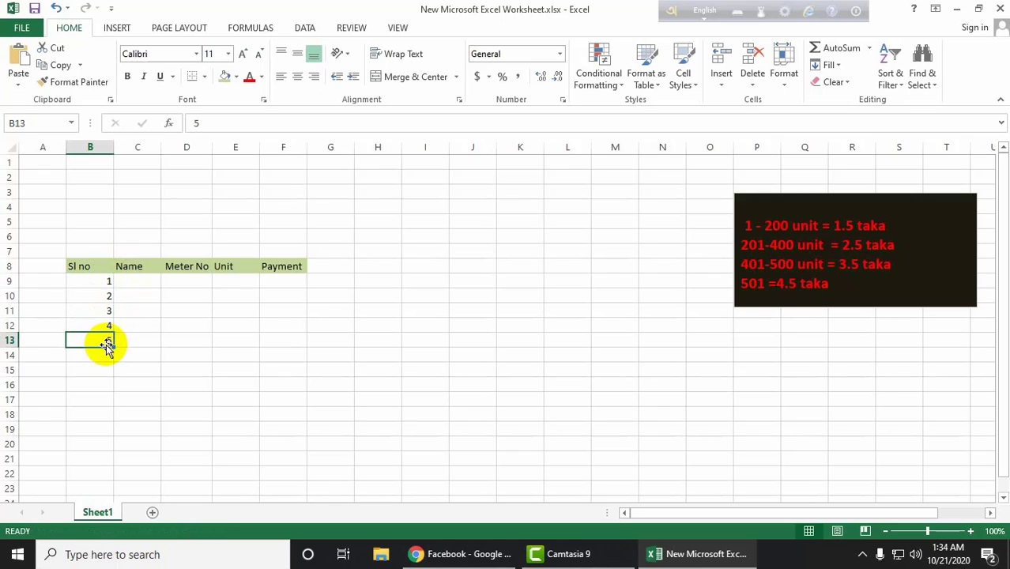
Enter the five customers' first names under "Name" in cells C9 to C13.
click(140, 280)
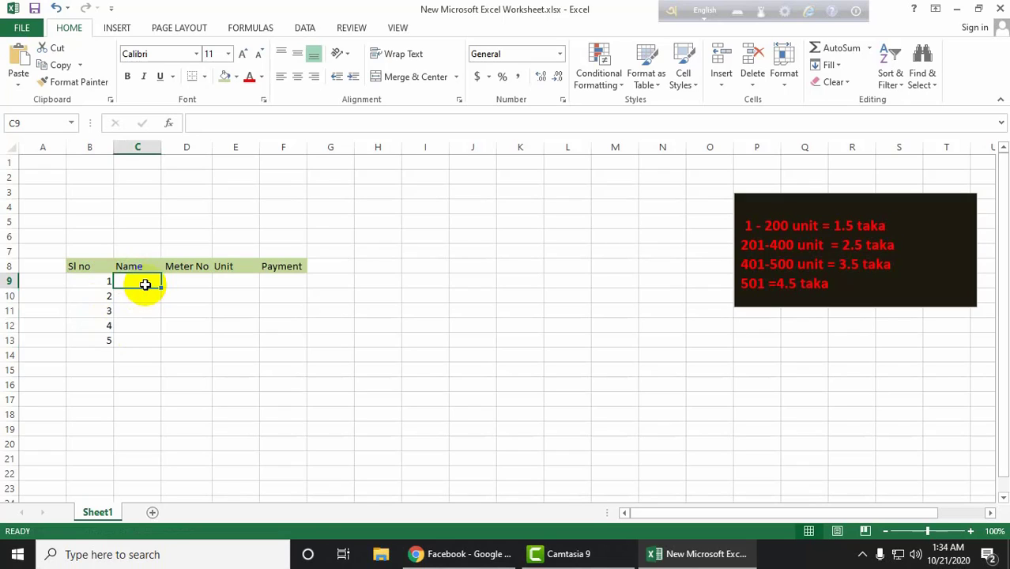
double_click(144, 284)
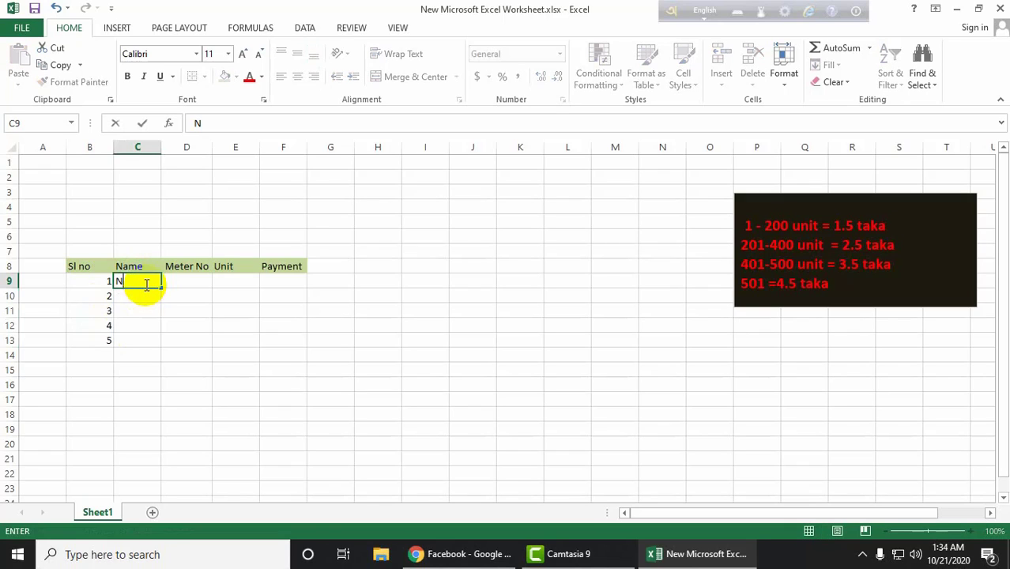
text(Mehedi)
key(Return)
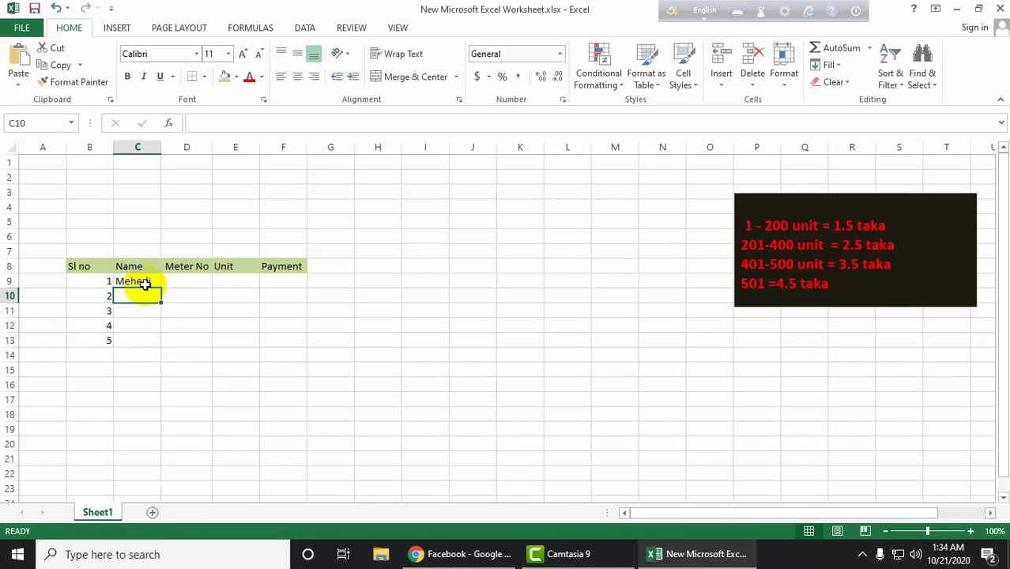
text(Habib)
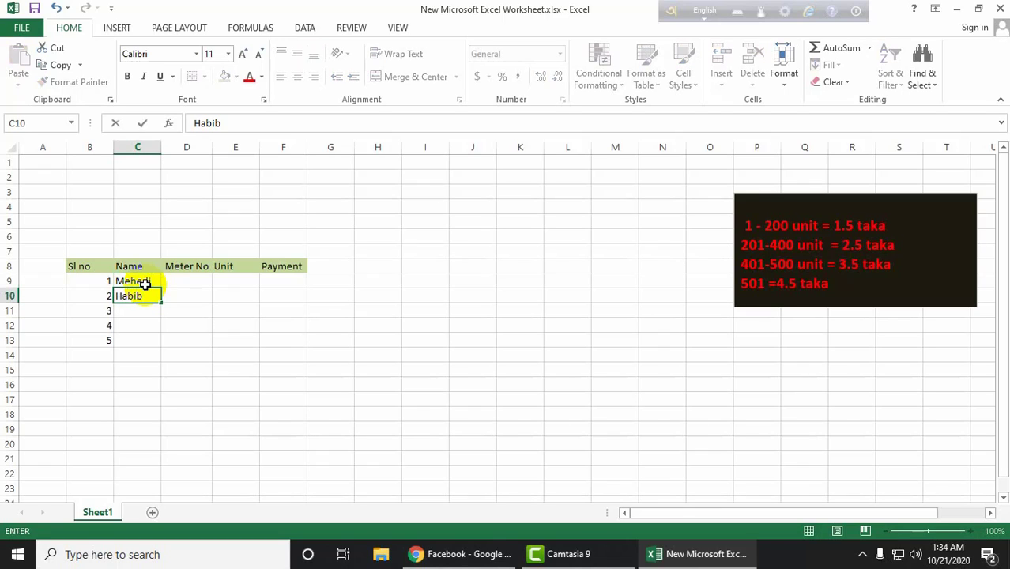
key(Return)
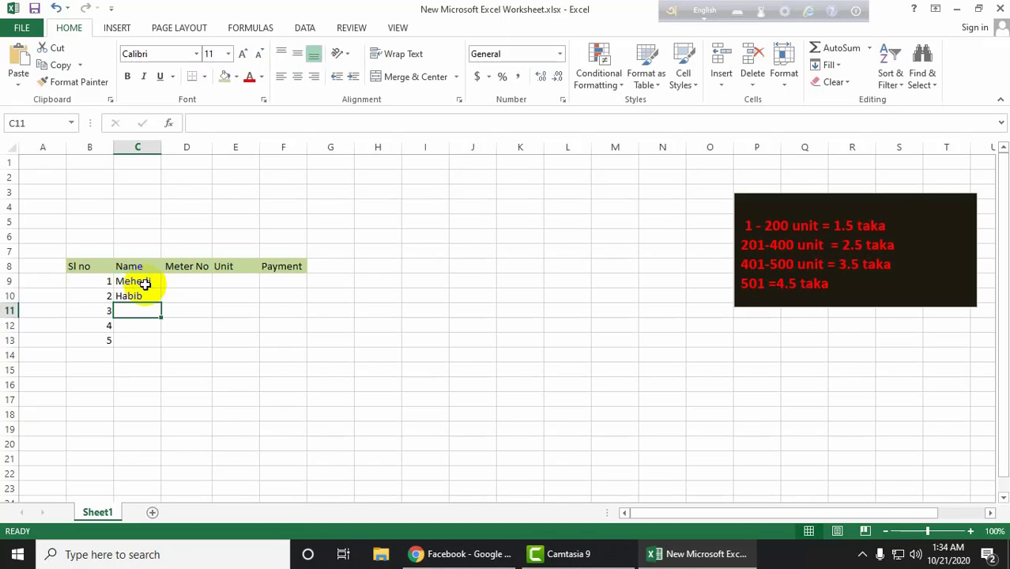
text(Sagor)
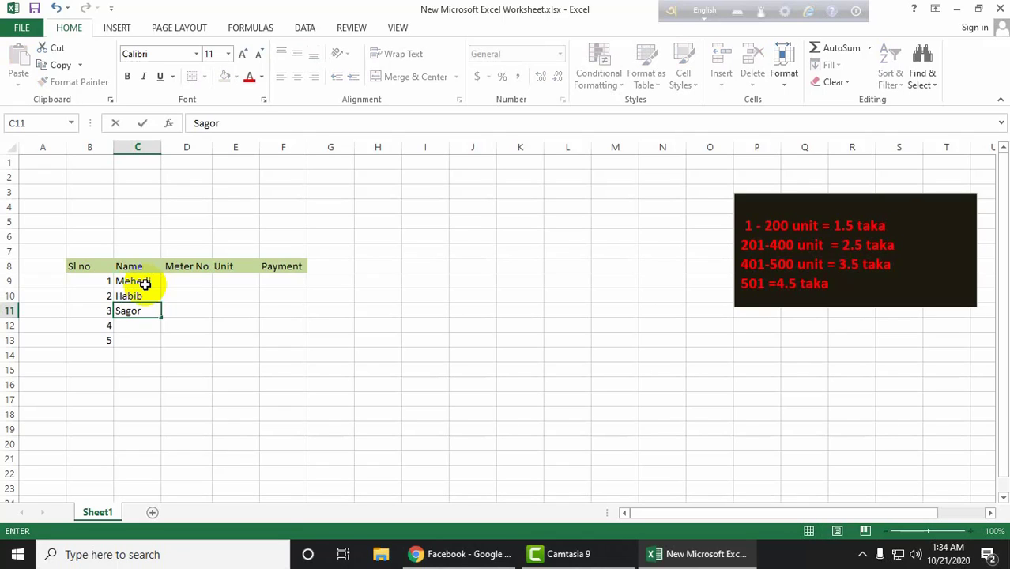
key(Return)
text(Shu)
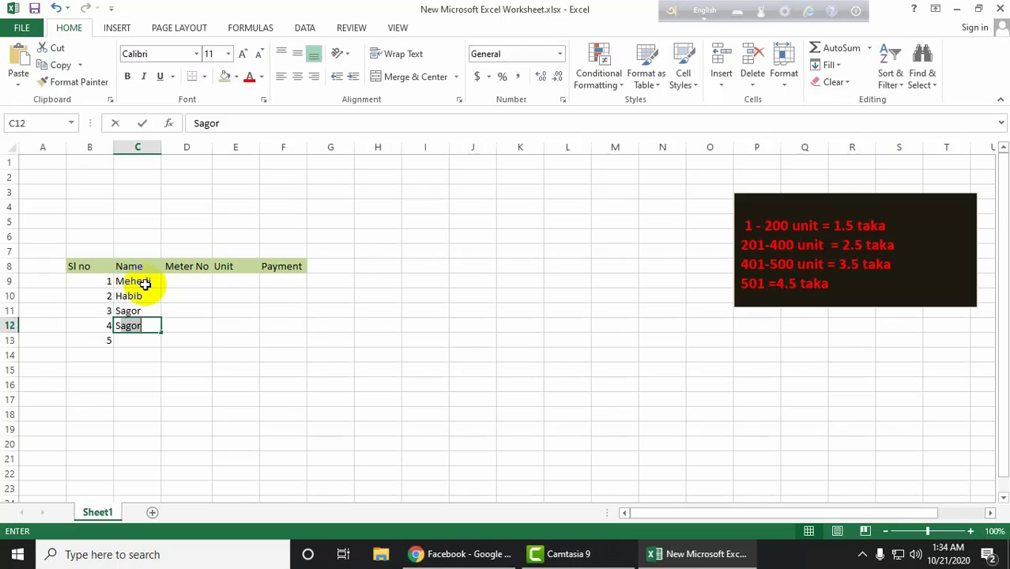
text(vo)
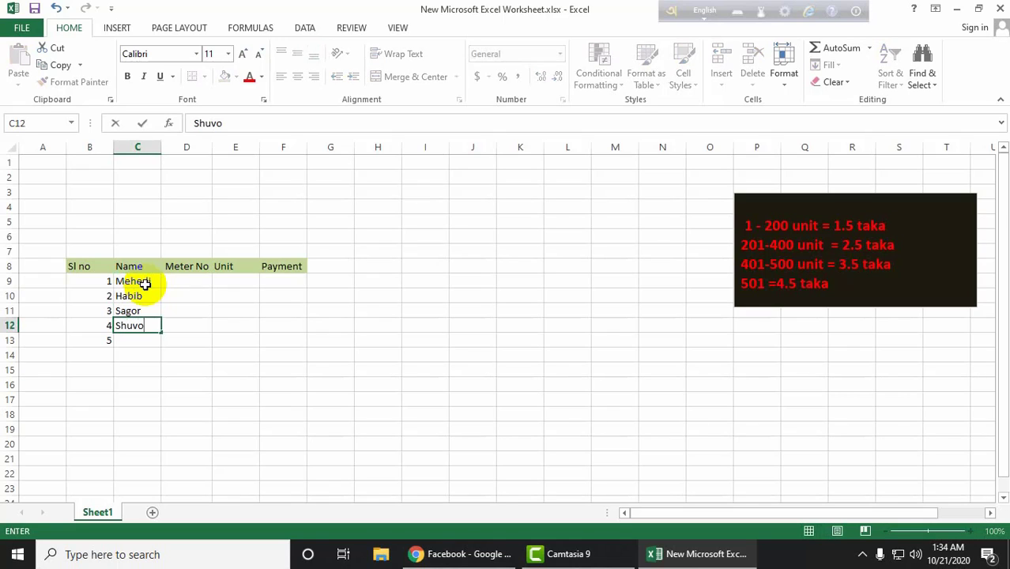
key(Return)
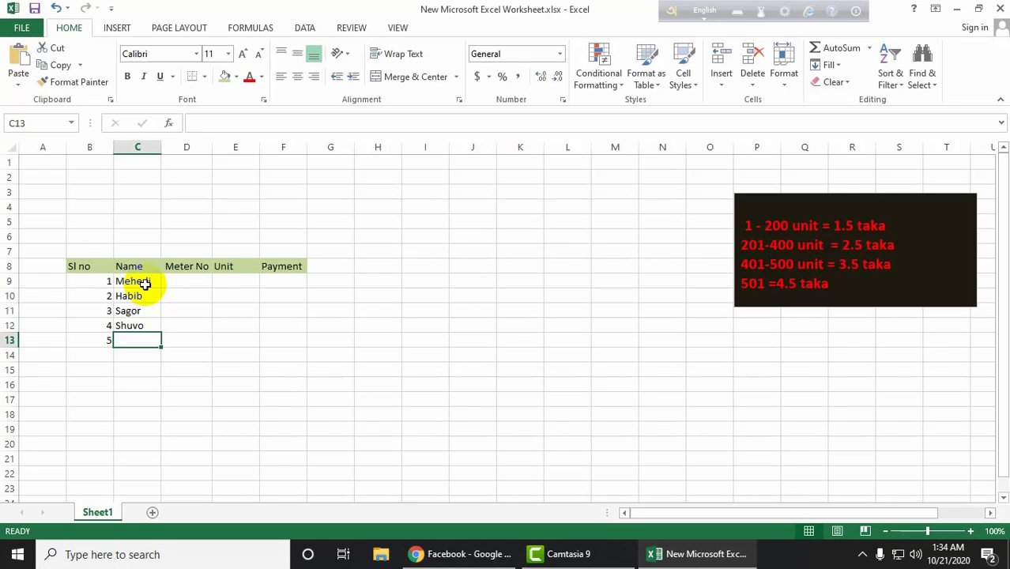
text(Enamu)
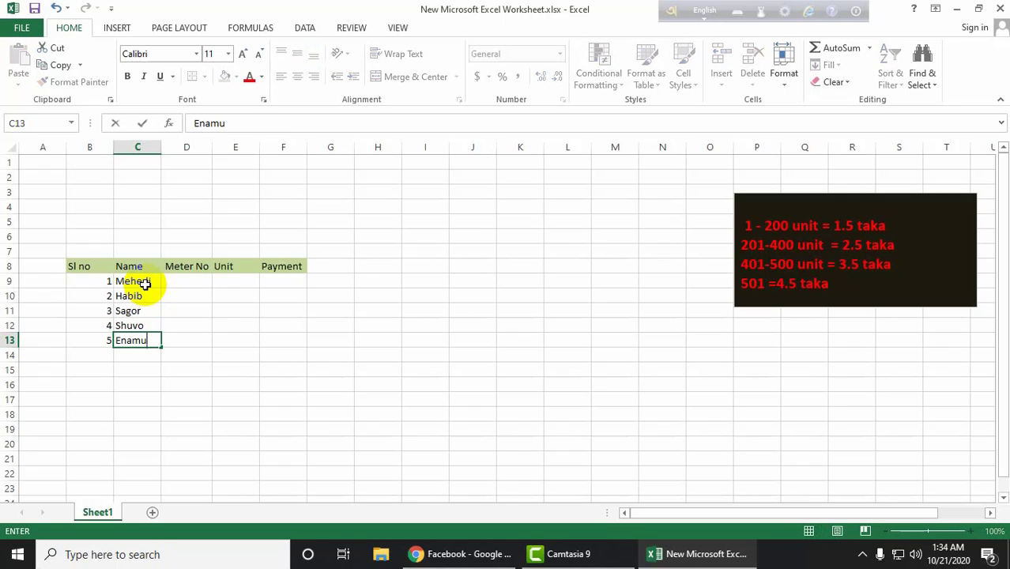
text(l)
key(Tab)
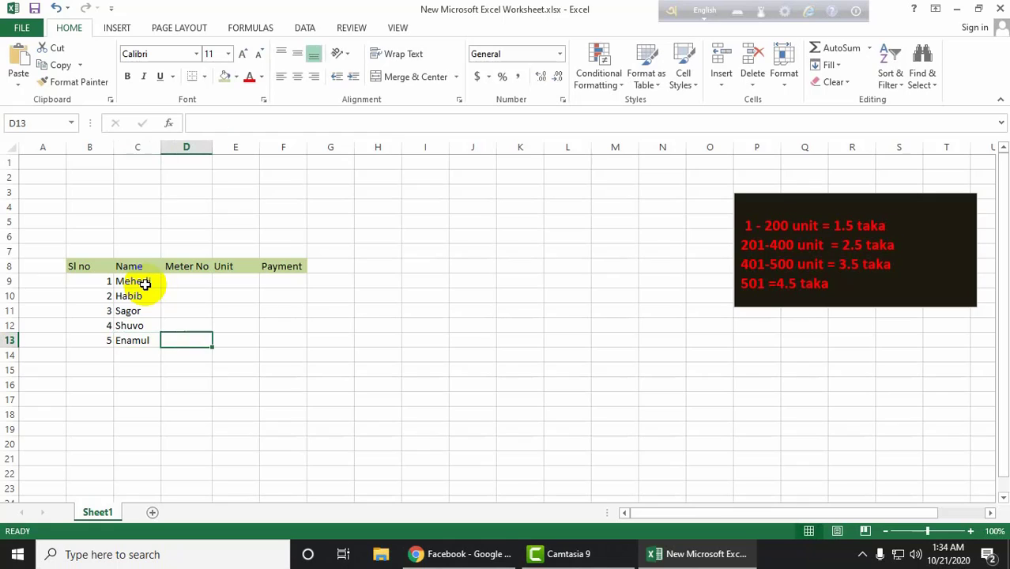
Enter the meter numbers 1002, 1003, 1004, 1005 and 1006 under "Meter No" in cells D9 to D13.
key(Up)
key(Up)
key(Up)
key(Up)
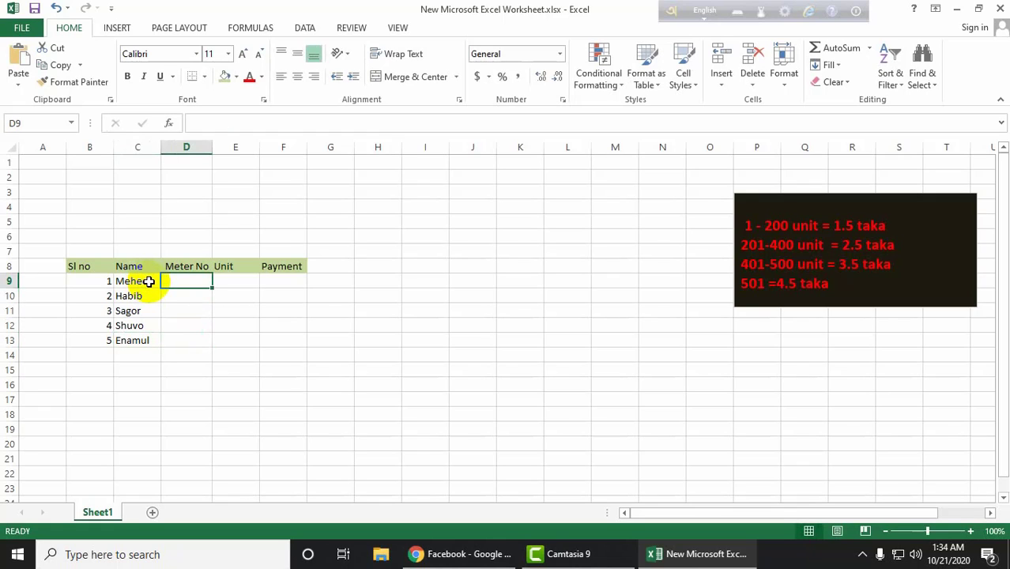
text(1002)
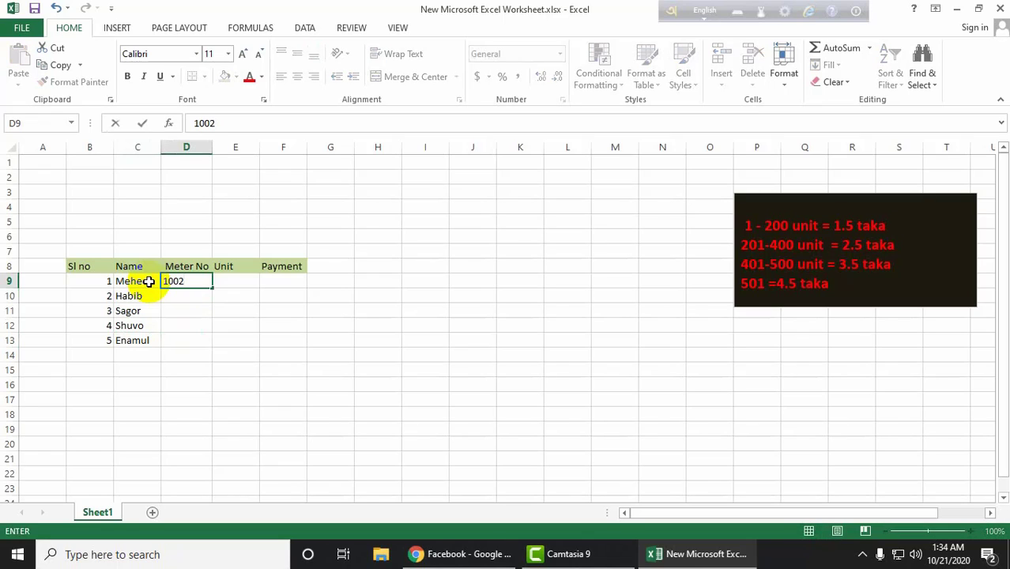
key(Return)
key(Right)
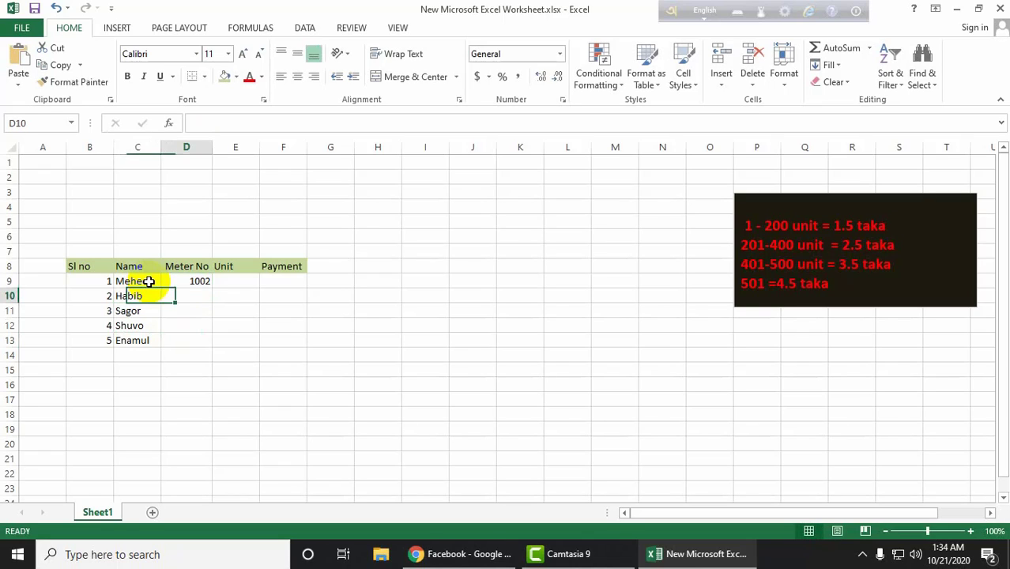
key(Down)
key(Up)
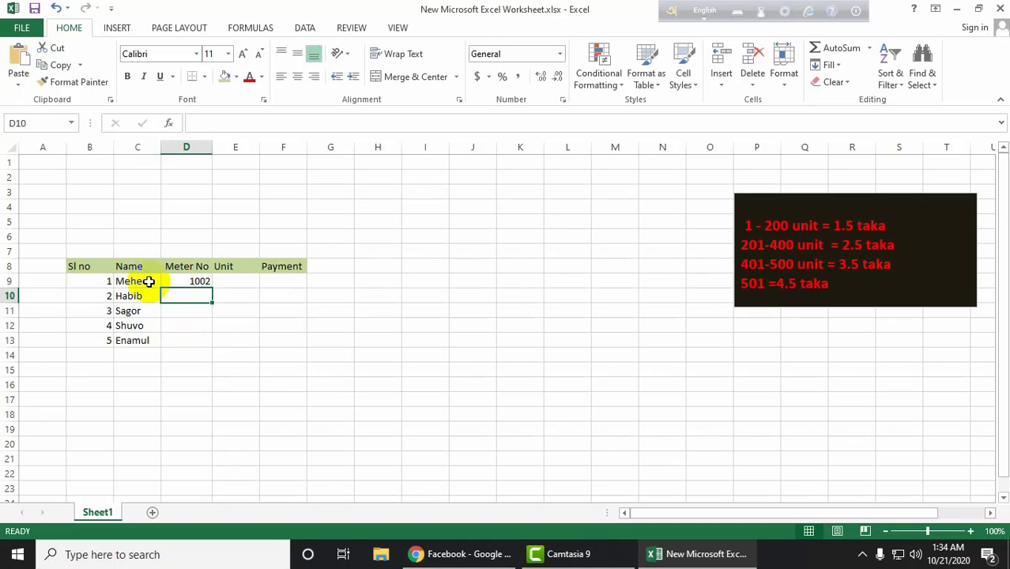
text(1003)
key(Return)
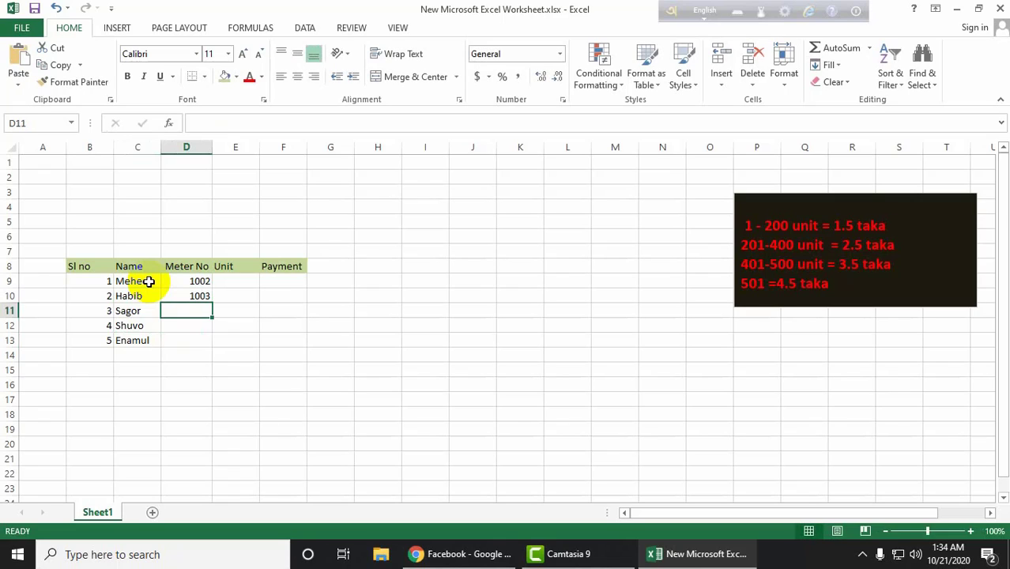
text(1004)
key(Return)
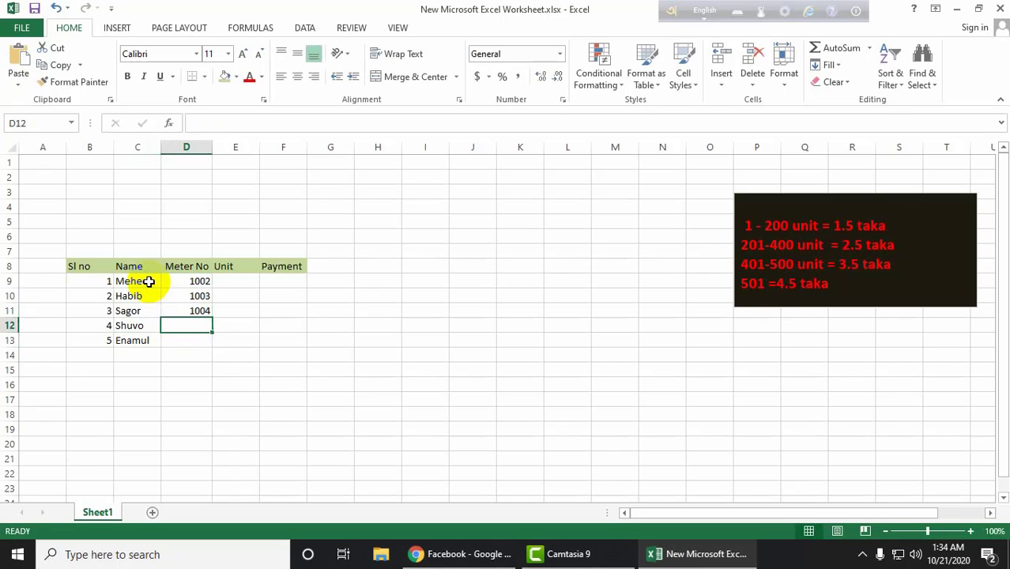
text(1005)
key(Return)
text(1006)
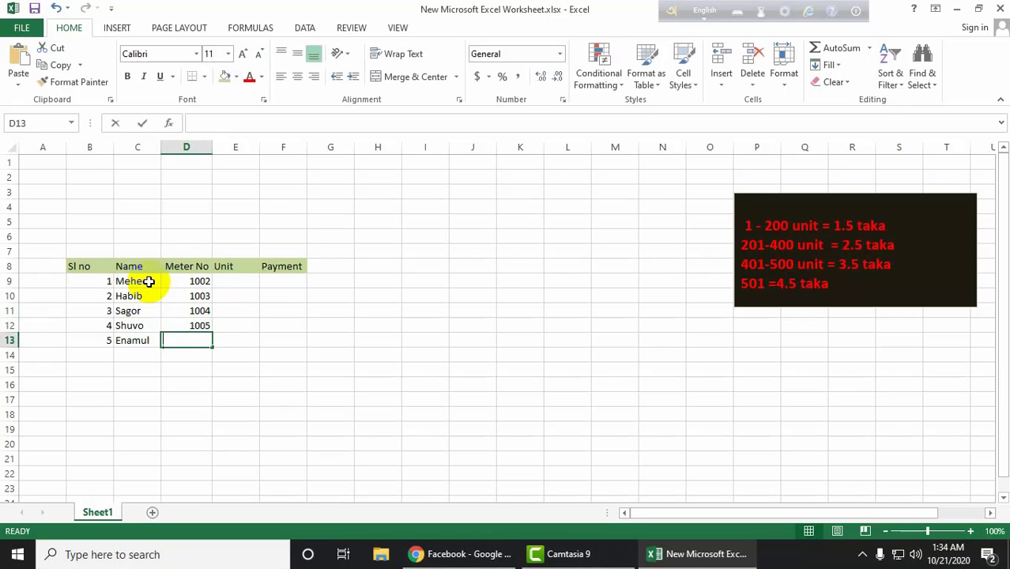
key(Tab)
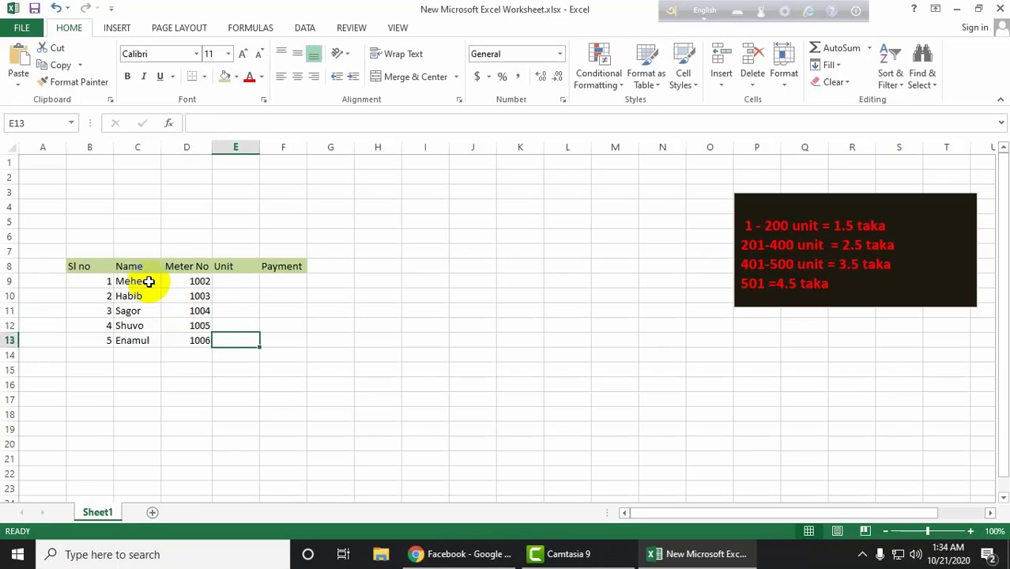
Enter the unit values 200, 150, 200, 250 and 500 under "Unit" in cells E9 to E13.
key(Up)
key(Up)
key(Up)
key(Up)
key(Up)
key(Left)
key(Down)
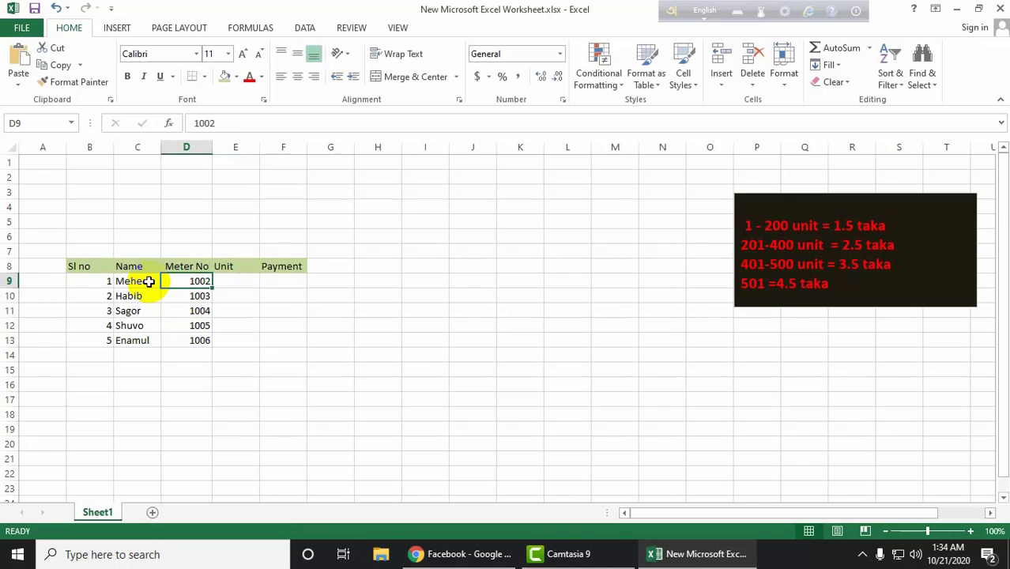
key(Right)
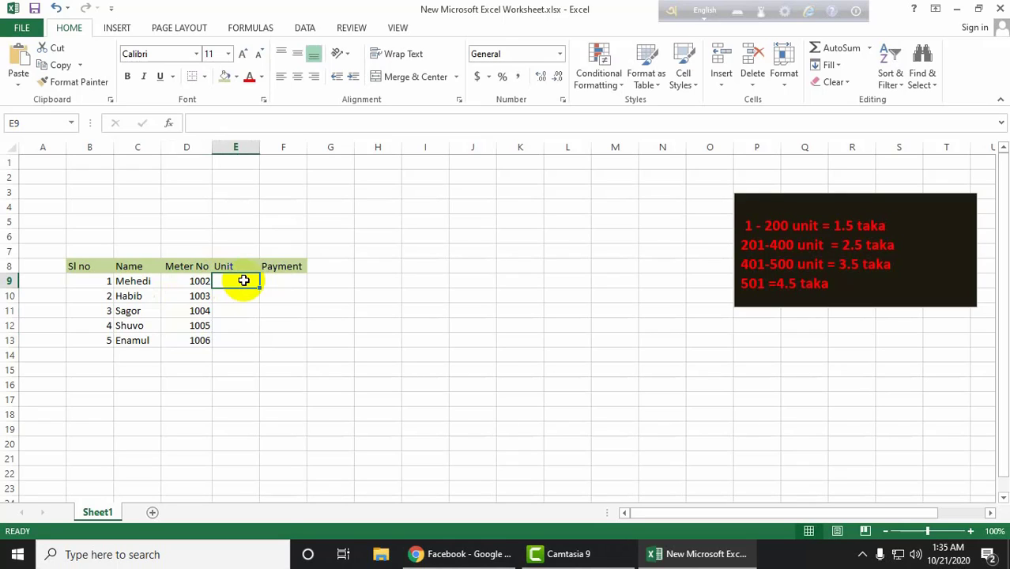
text(200)
key(Return)
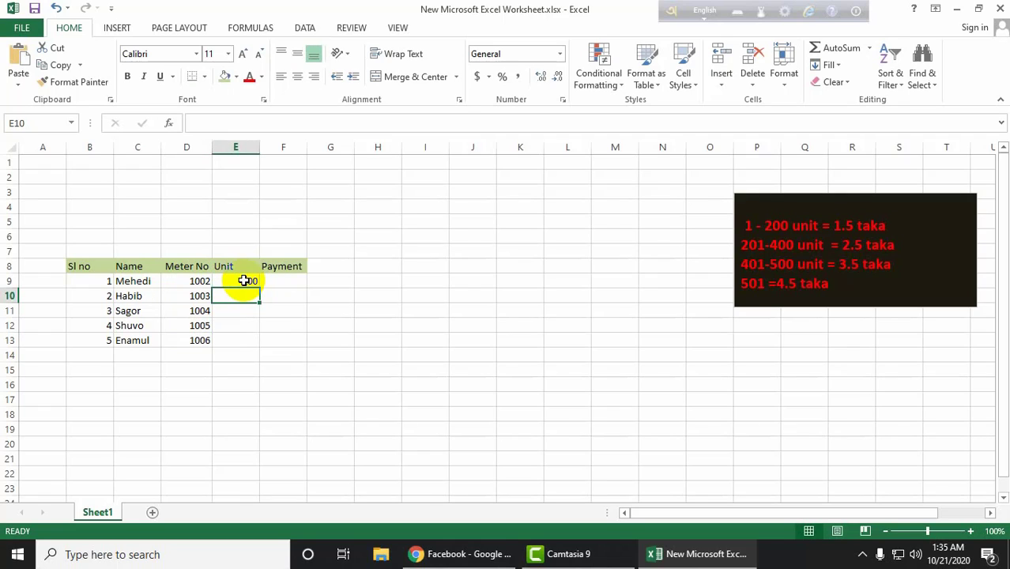
text(1502)
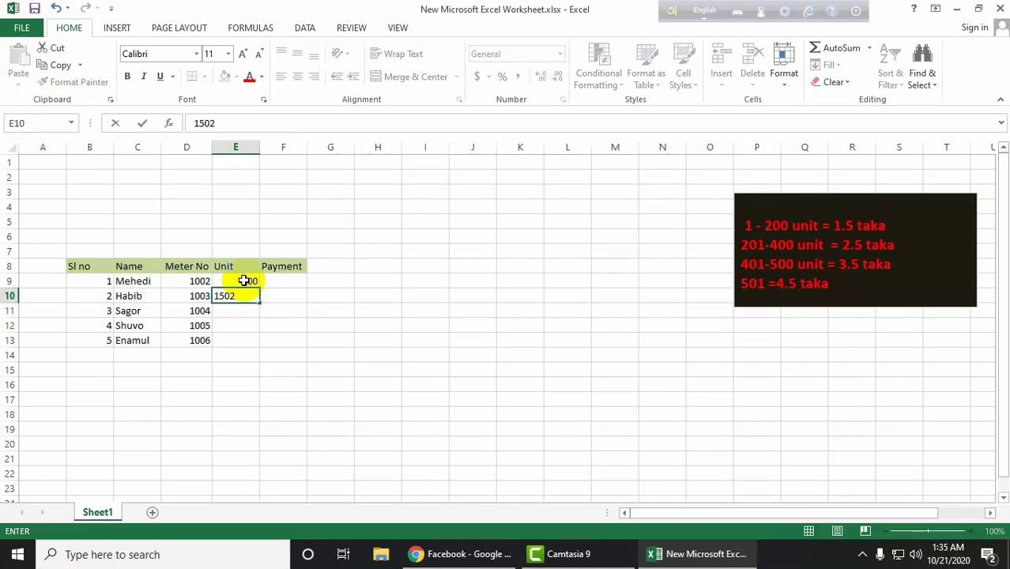
key(BackSpace)
key(Return)
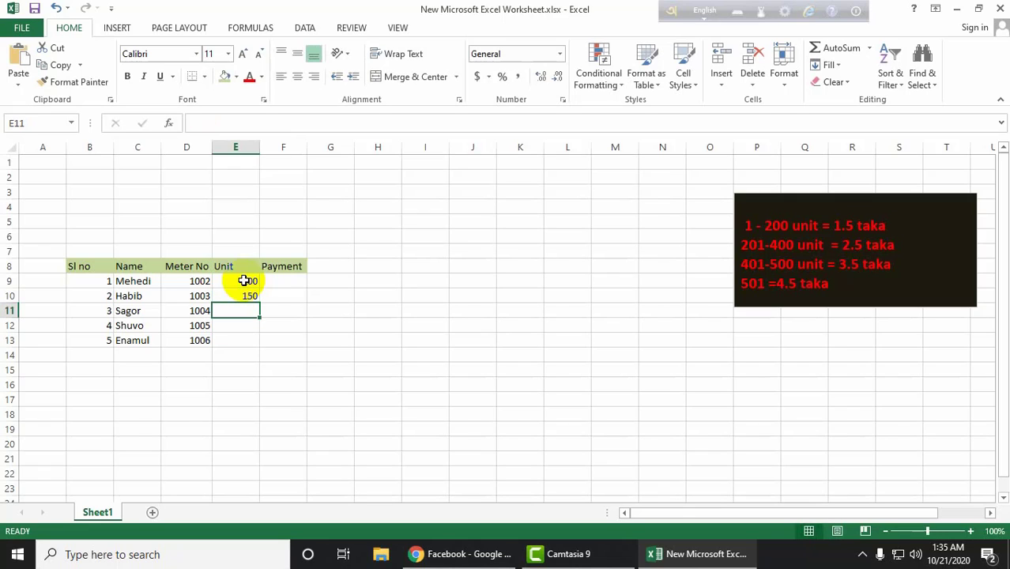
text(200)
key(Return)
text(25)
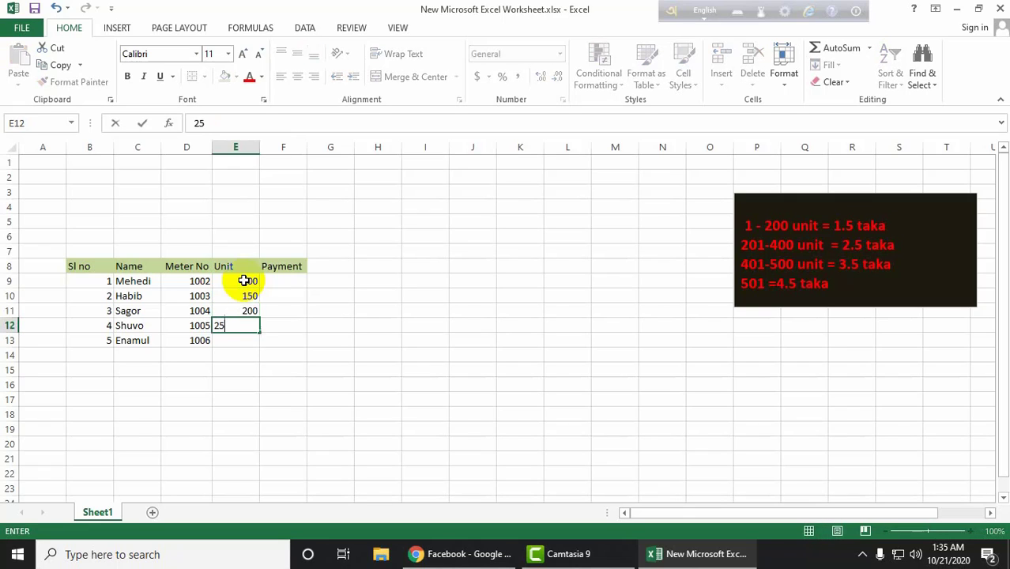
text(0)
key(Return)
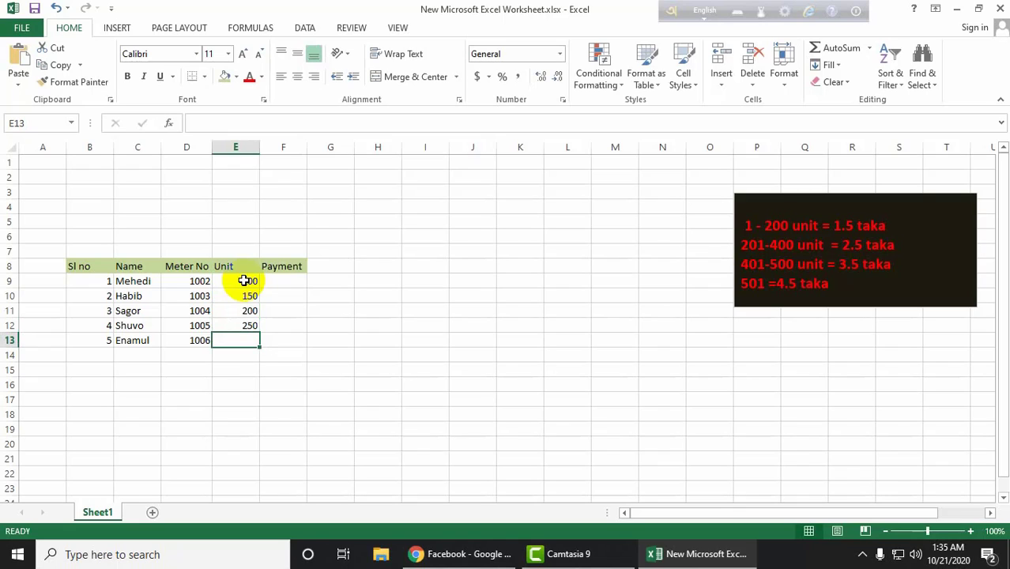
text(500)
key(Return)
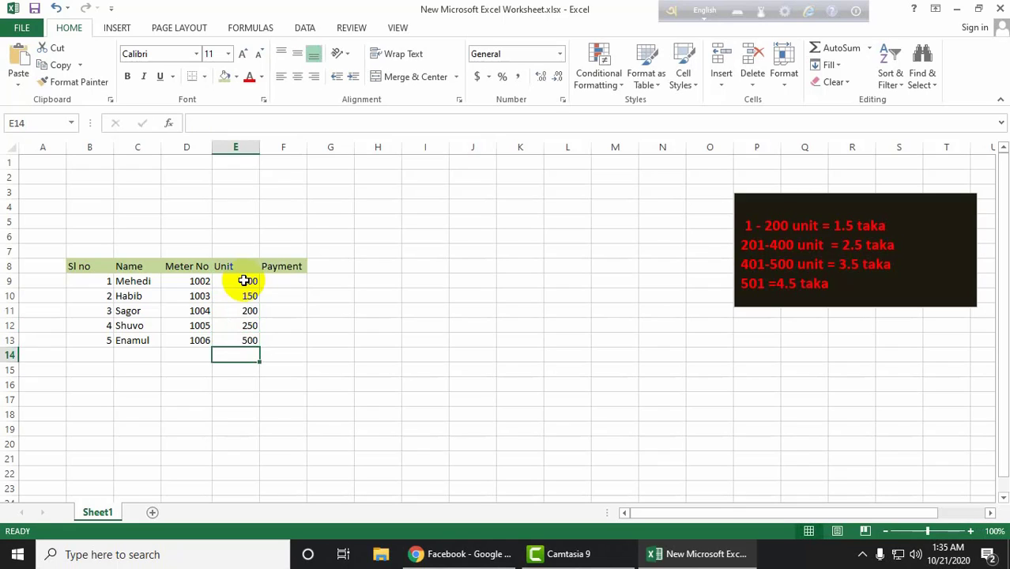
Set the unit value of the second customer in cell E10 to 420.
key(Right)
key(Up)
key(Up)
key(Up)
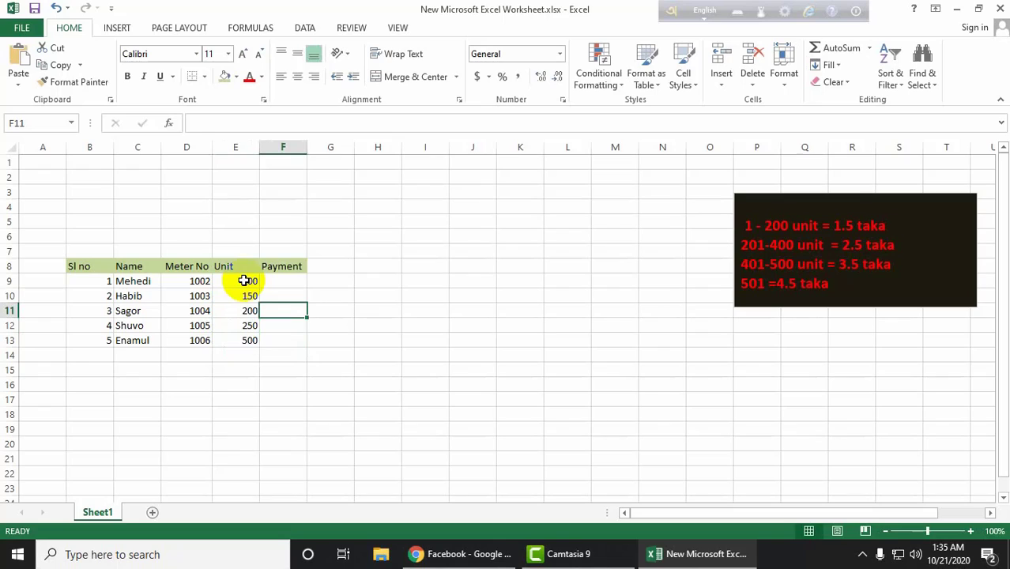
key(Left)
key(Up)
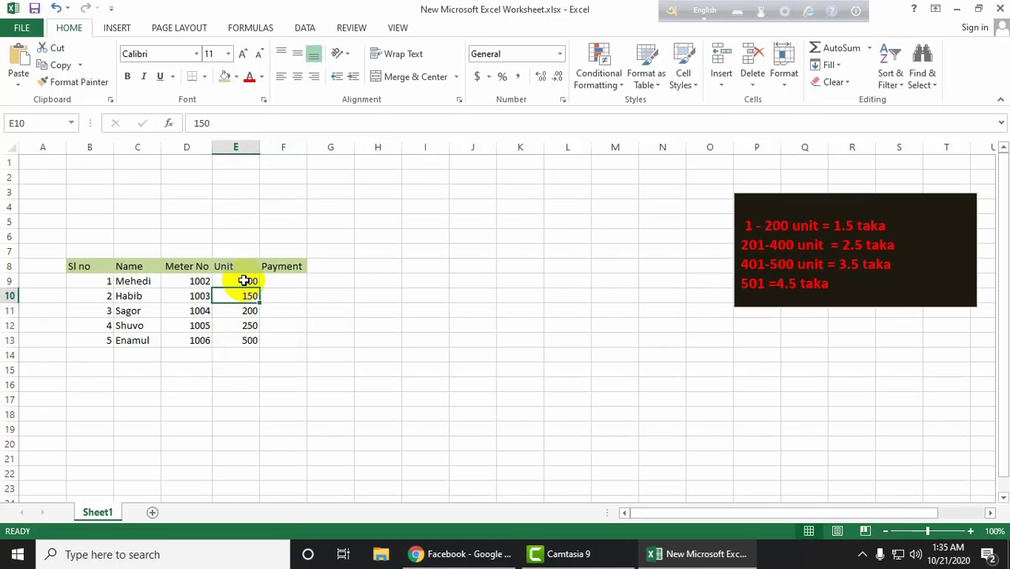
text(420)
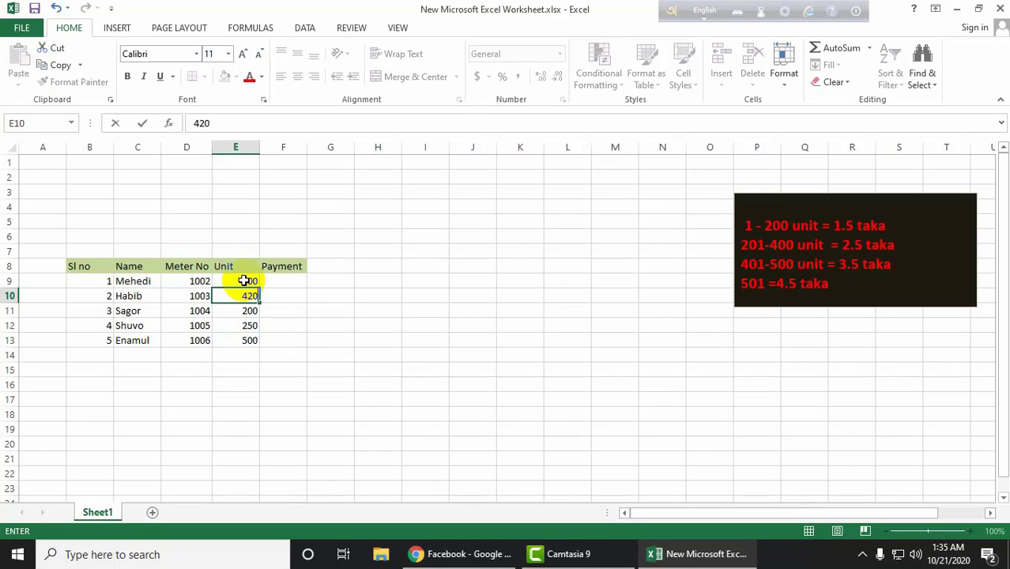
key(Tab)
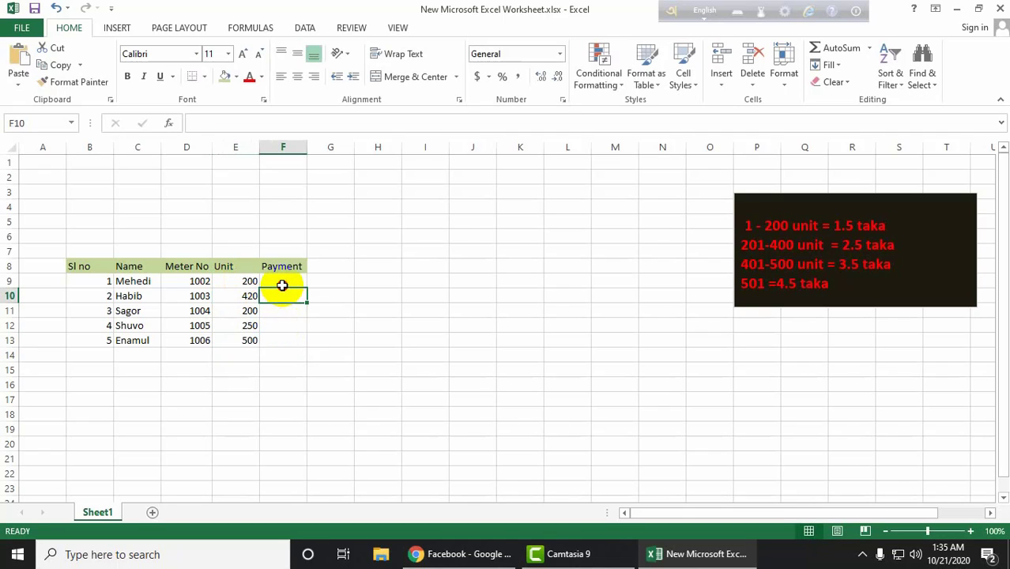
Start an IF formula in Payment cell F9 that charges E9*1.5 when E9<=200.
click(283, 286)
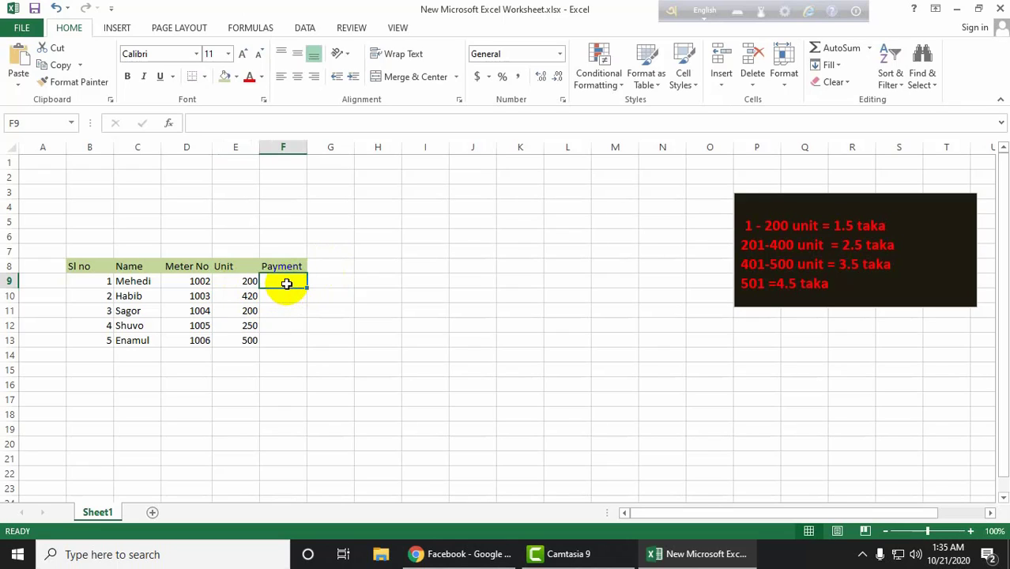
text(=)
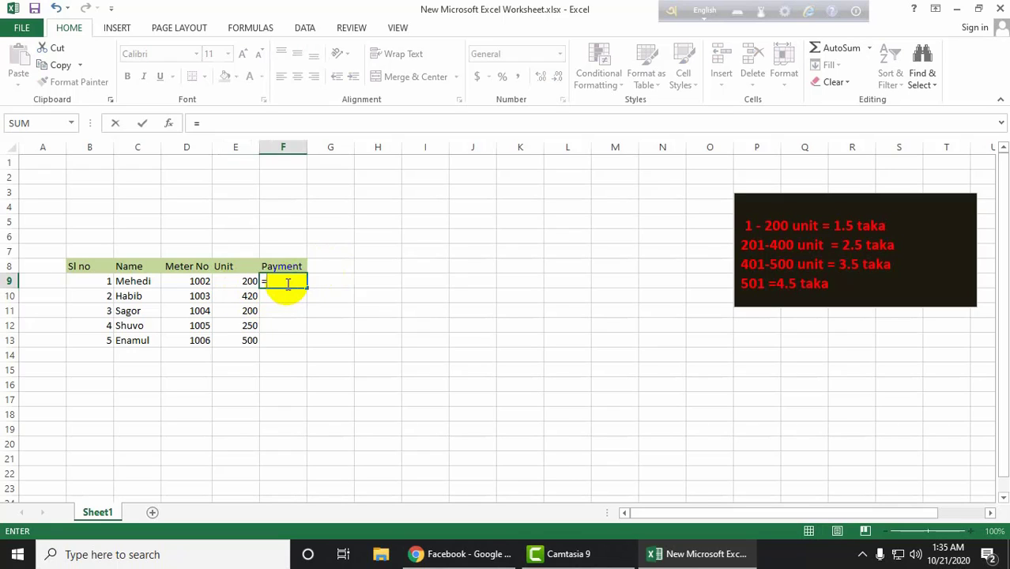
text(if)
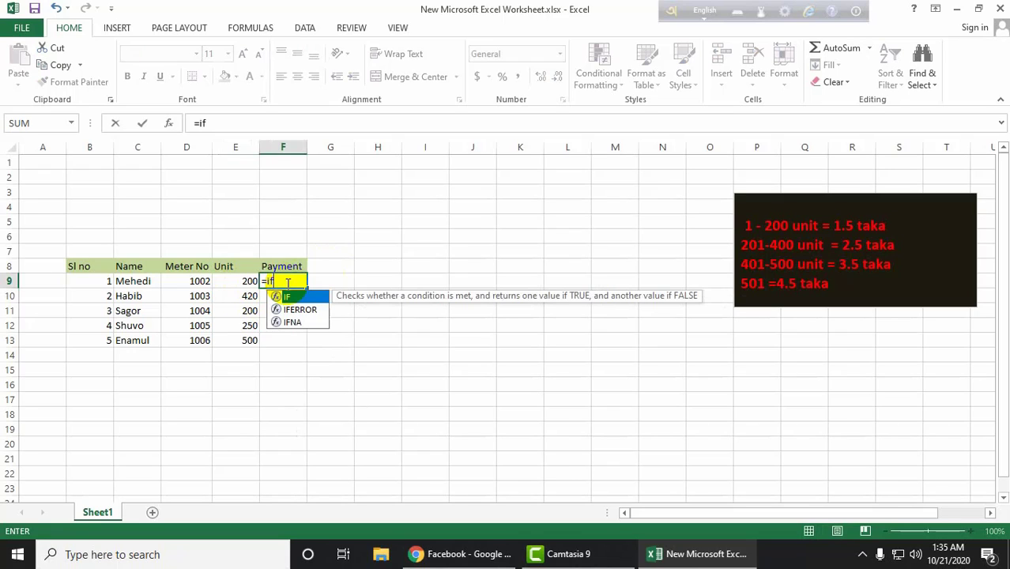
text(()
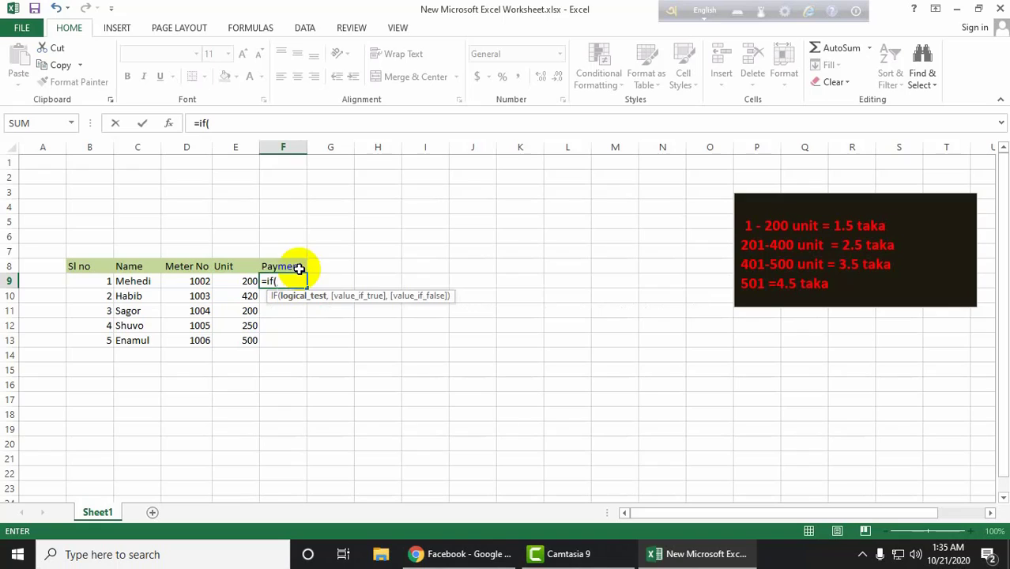
click(236, 282)
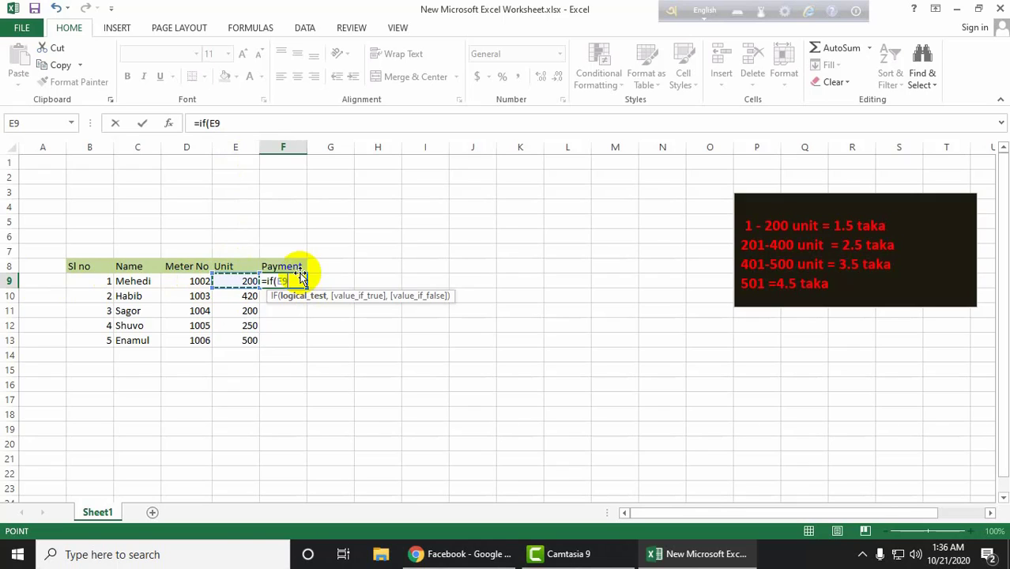
text(<=200)
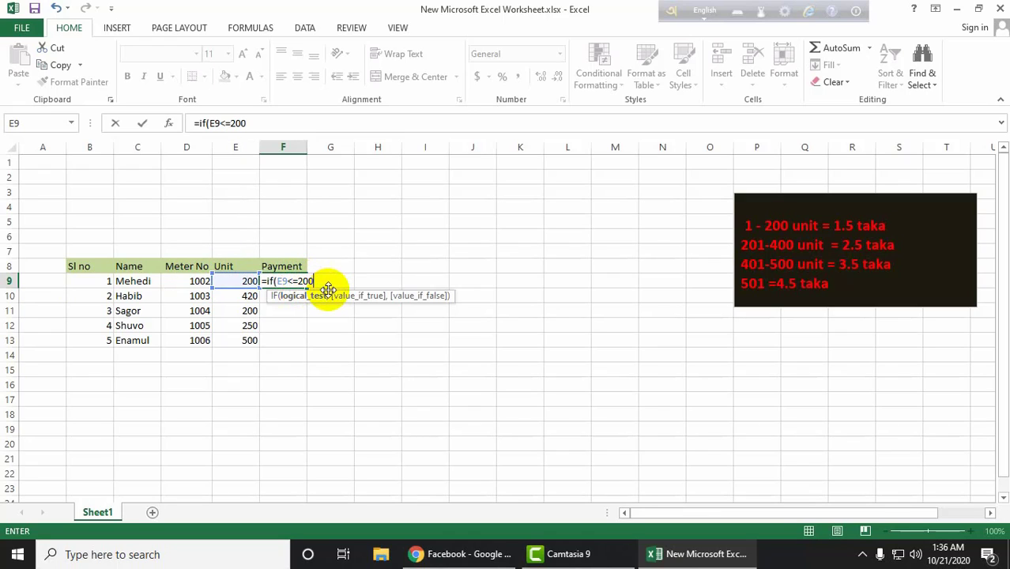
text(,)
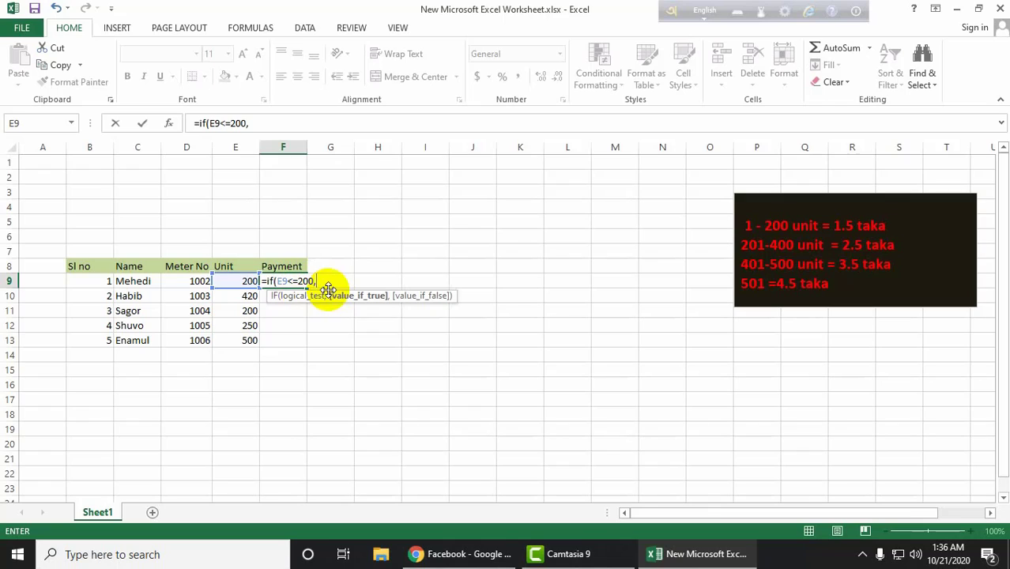
click(230, 283)
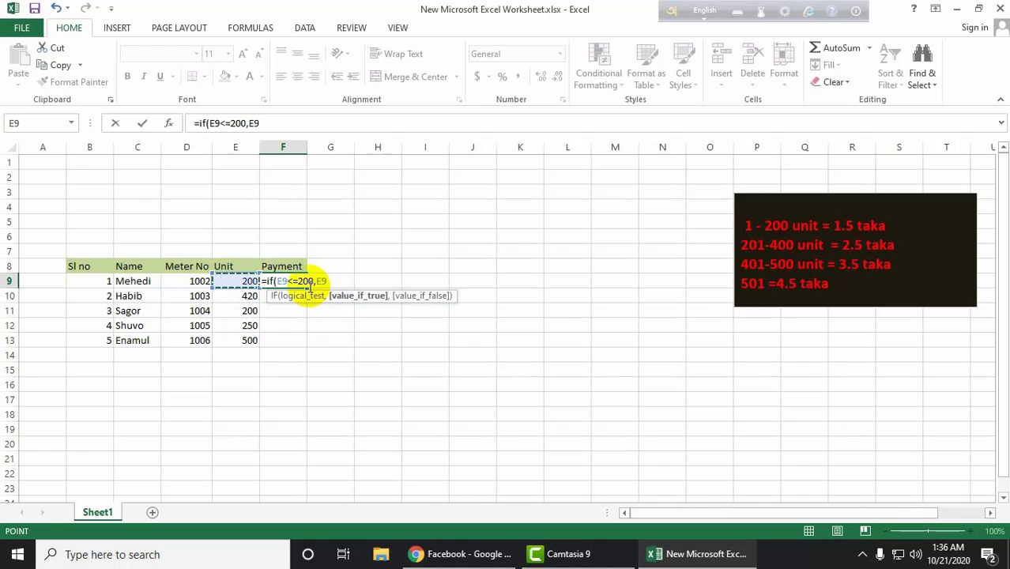
text(*1.5,)
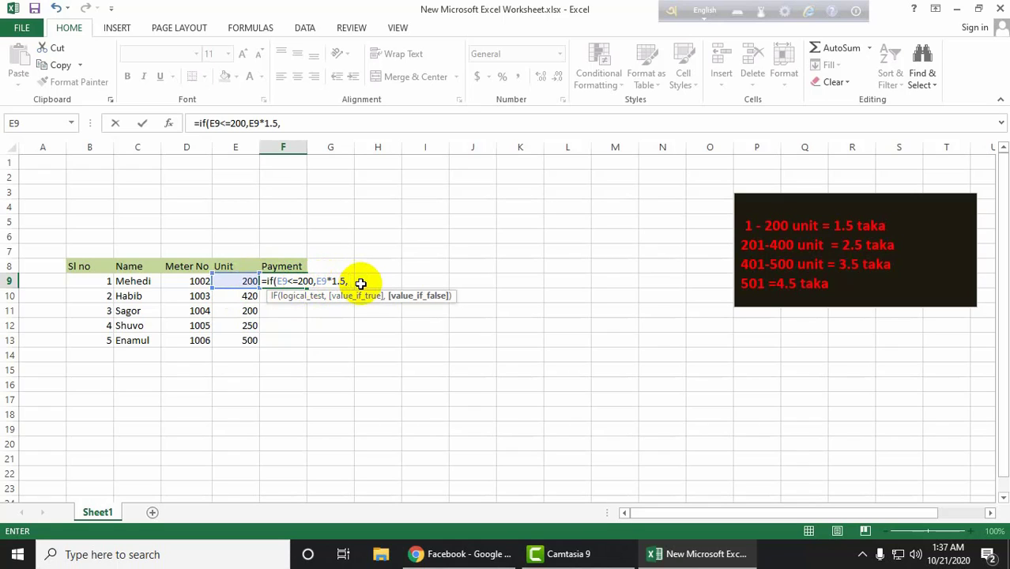
Nest a second IF in the F9 formula that charges E9*2.5 when E9<=400.
text(if()
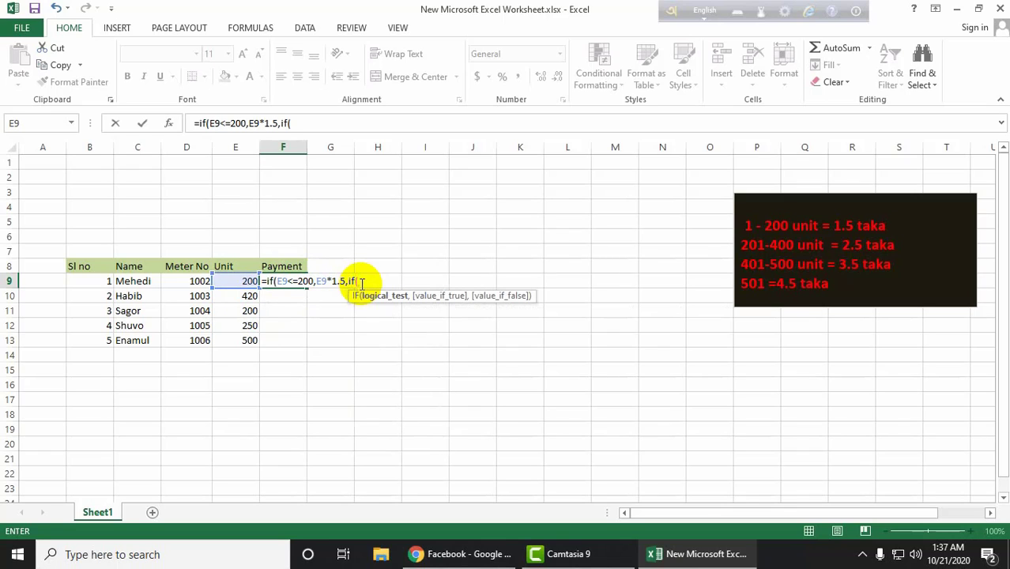
click(235, 282)
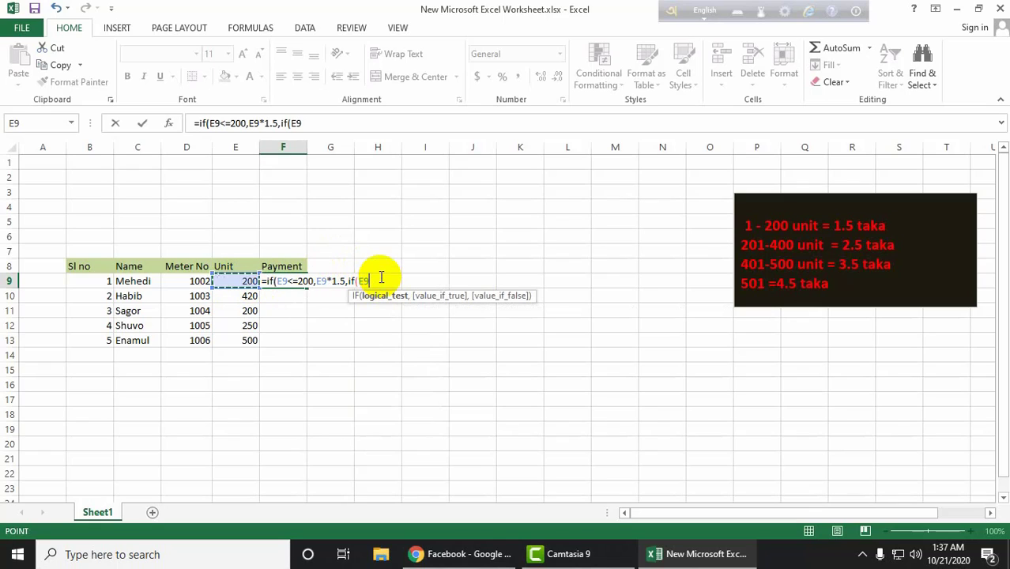
text(<=400)
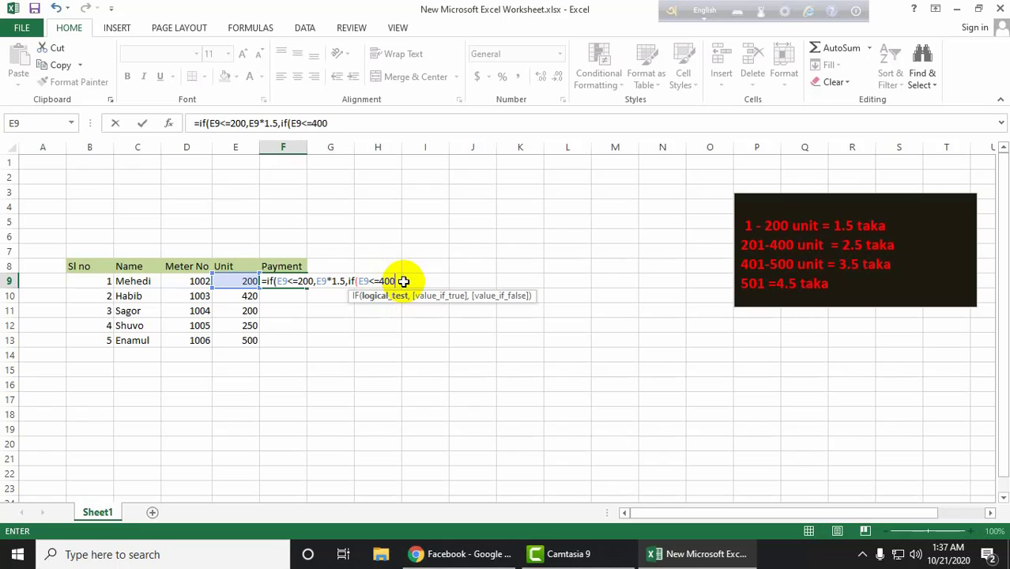
text(,)
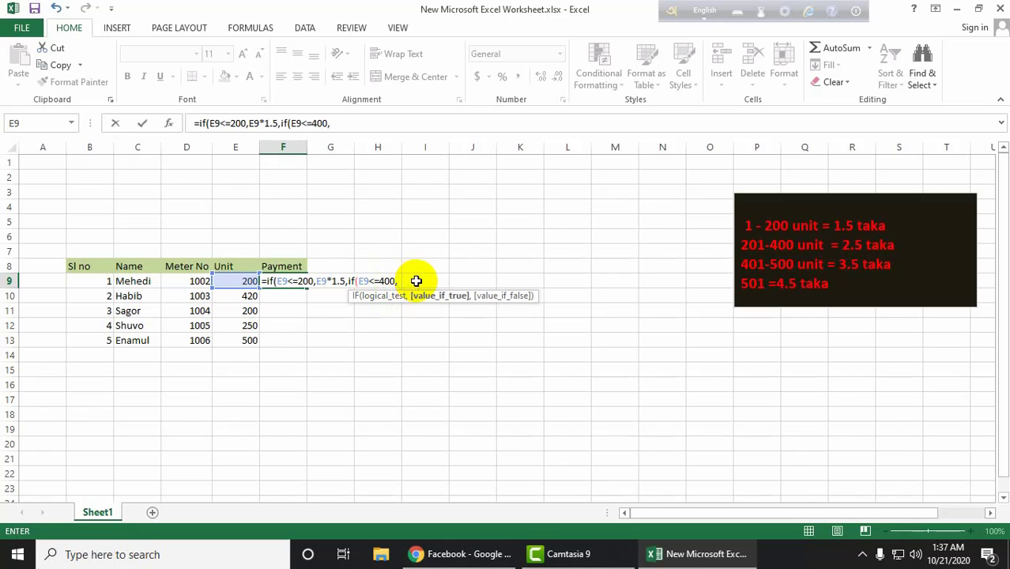
click(248, 282)
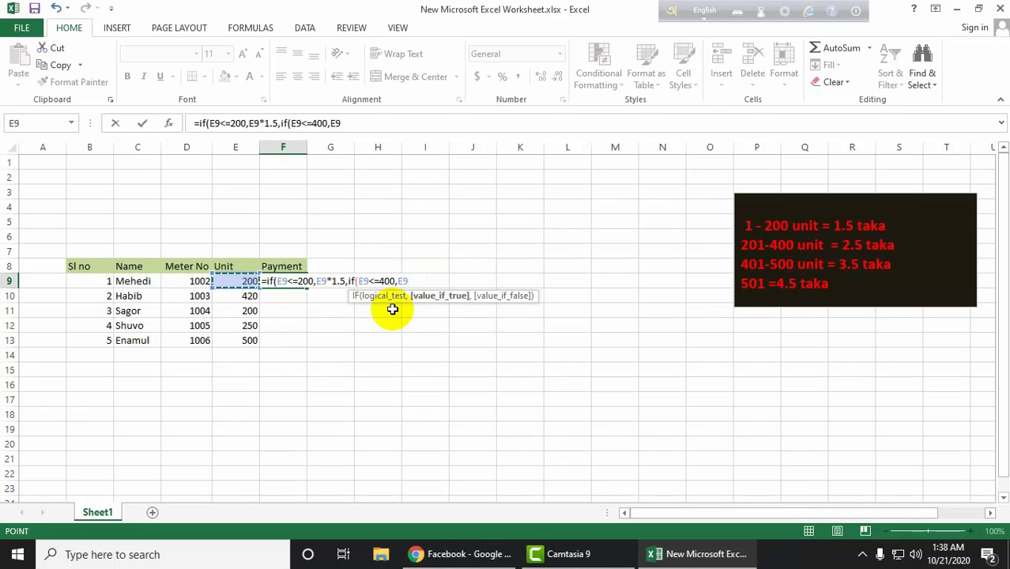
text(*)
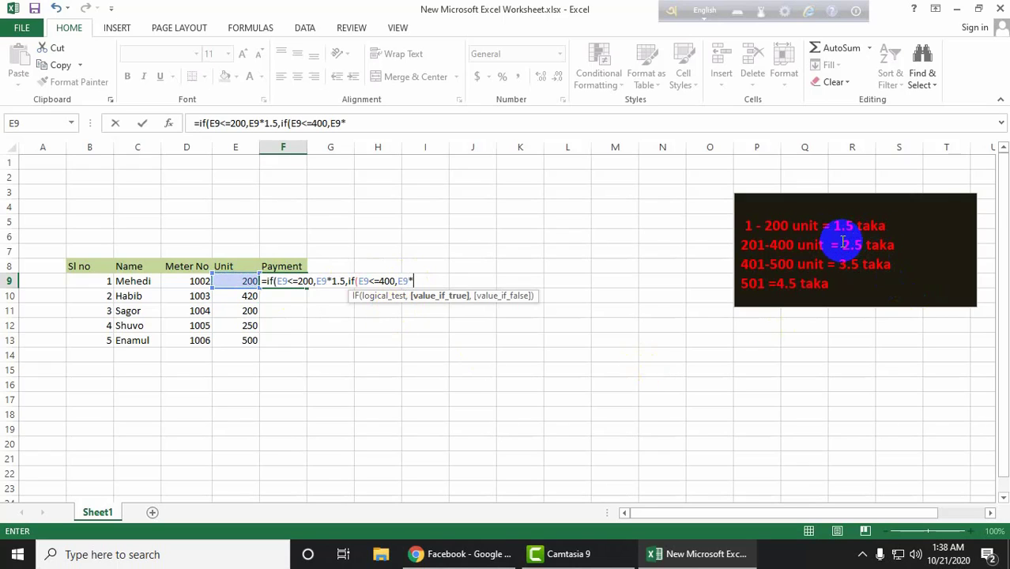
text(2.5)
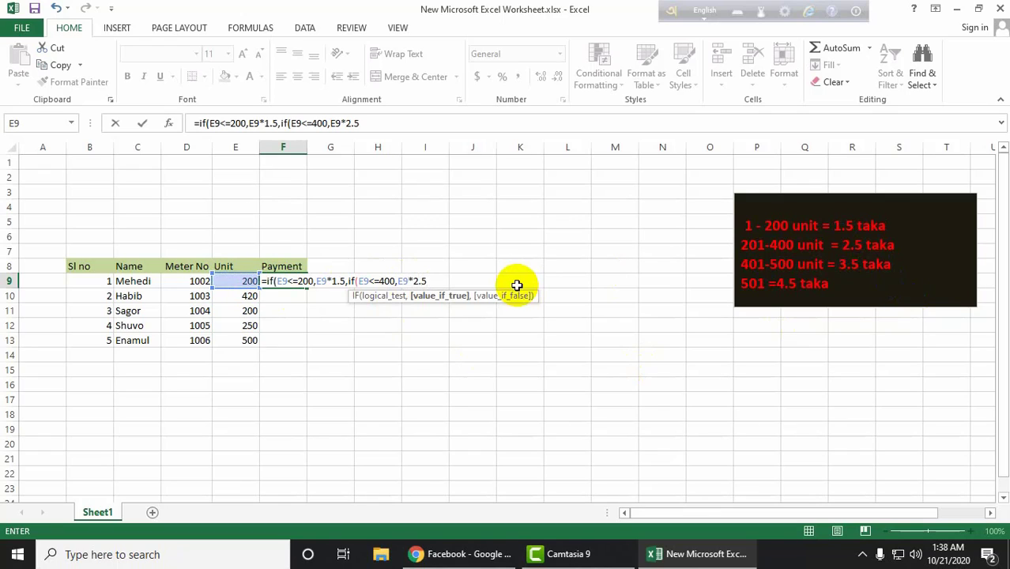
Nest a third IF in the F9 formula that charges E9*3.5 when E9<=500.
text(, if)
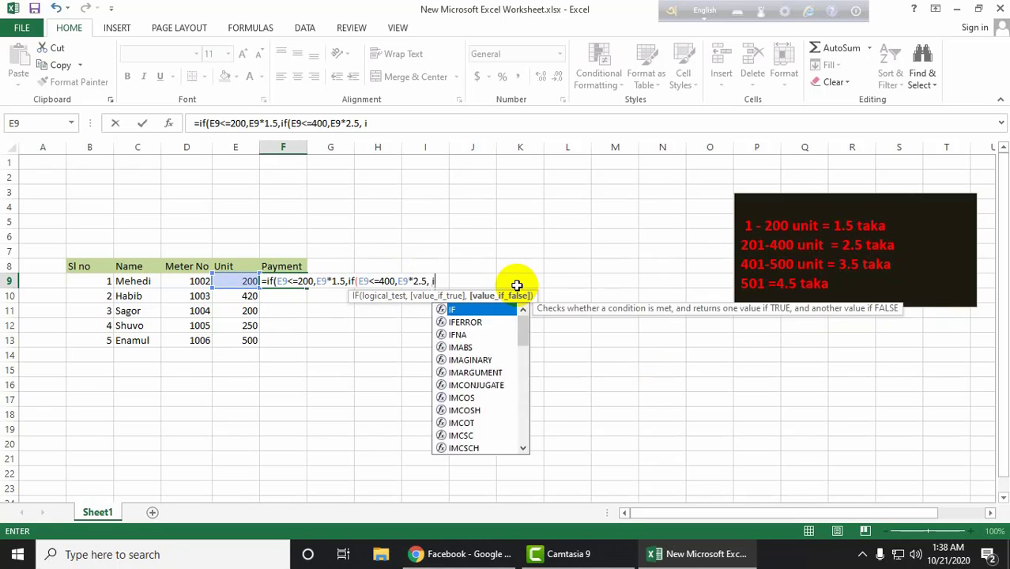
text(()
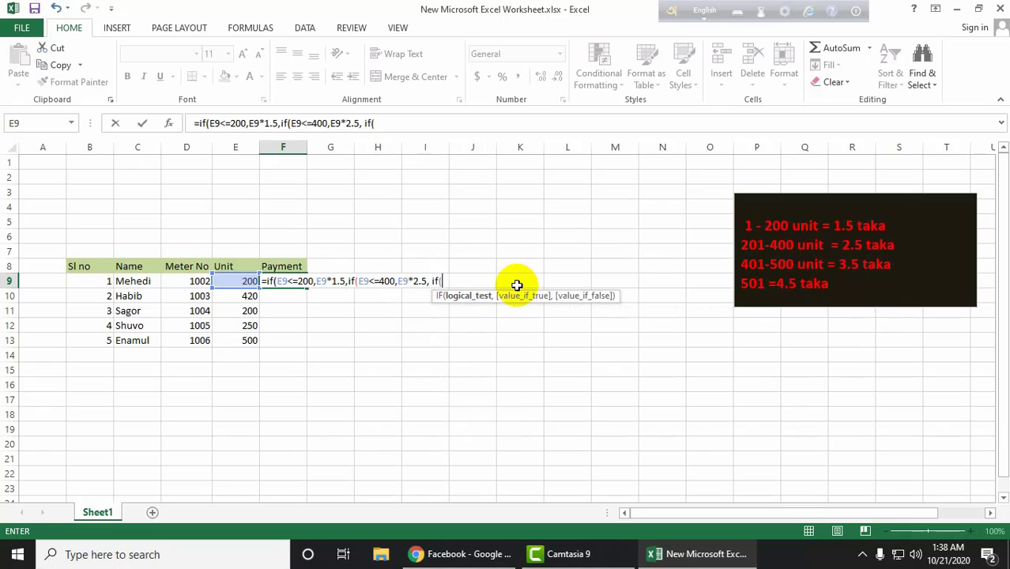
click(241, 283)
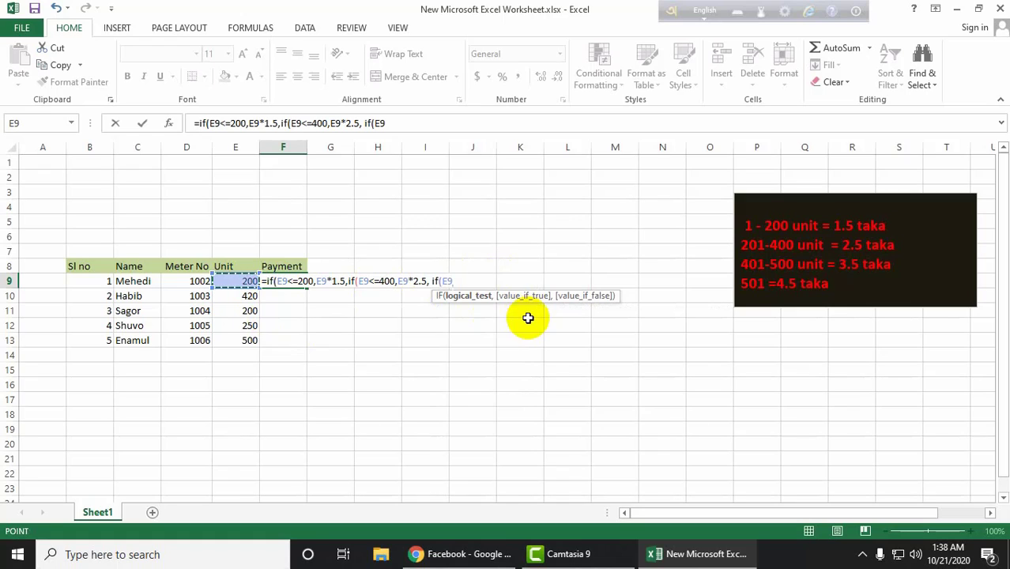
text(<=)
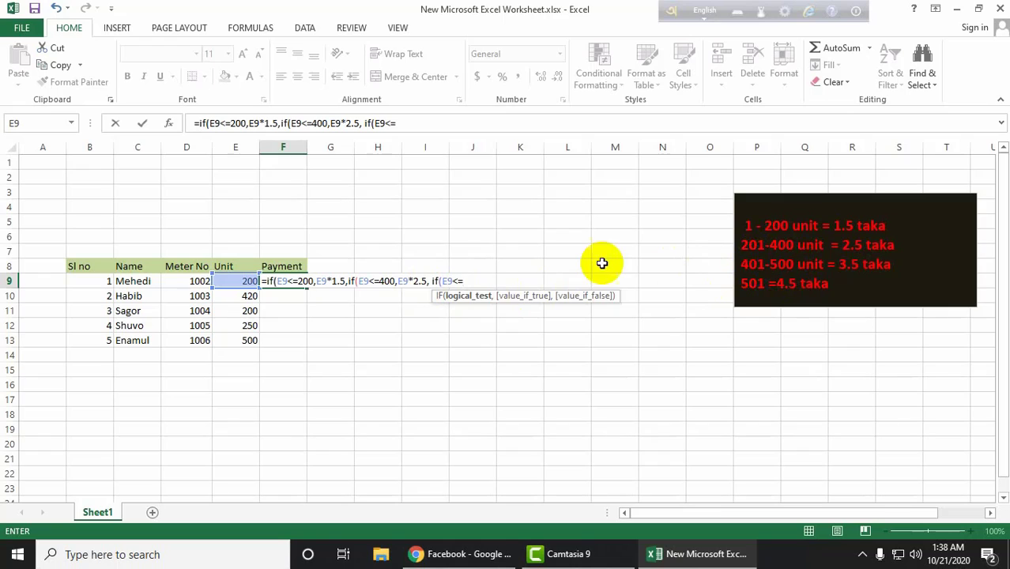
text(500)
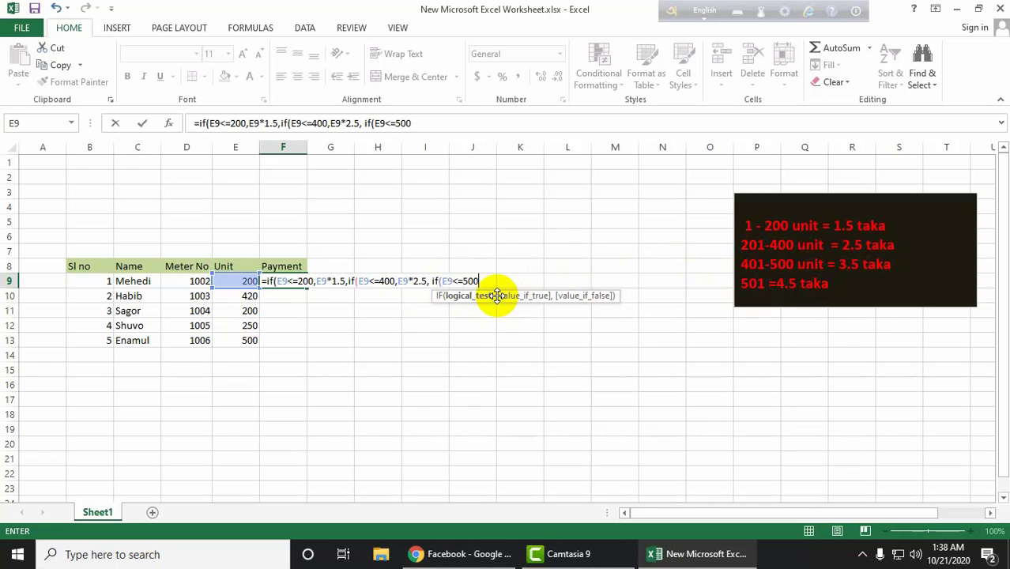
text(,)
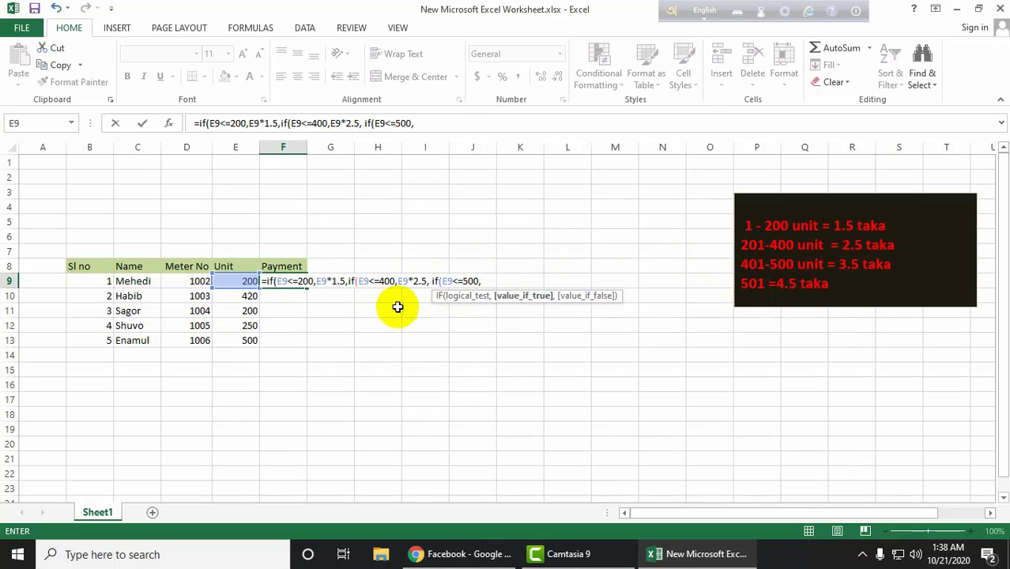
click(234, 281)
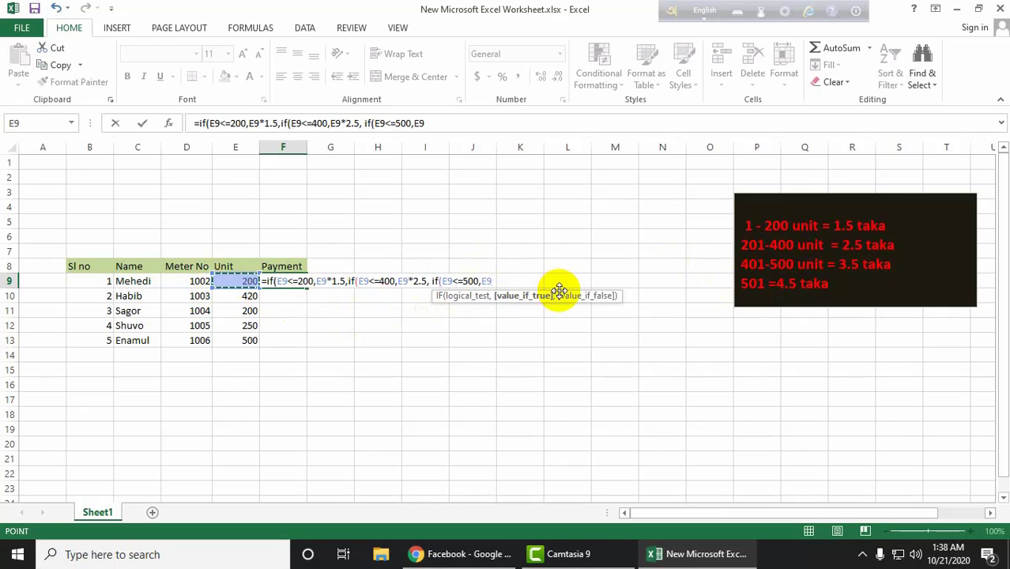
text(*3.5,)
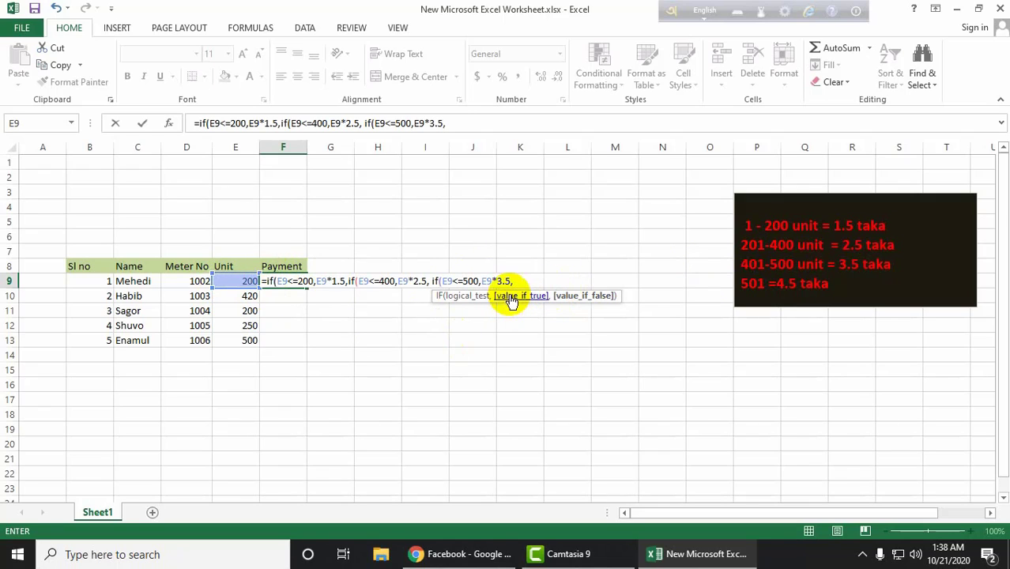
Nest a fourth IF in the F9 formula that charges E9*4.5 when E9>=501.
text(if)
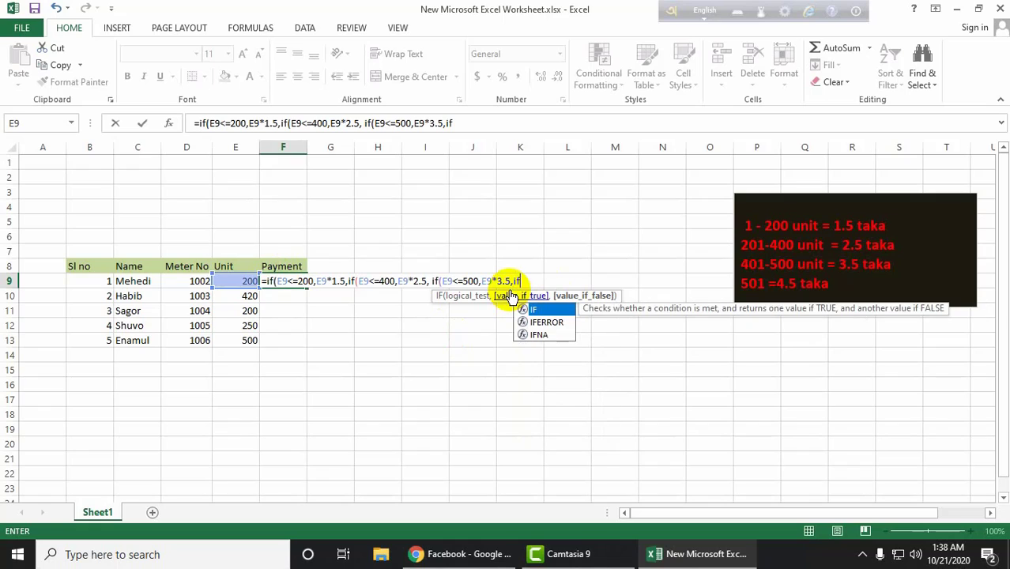
text(()
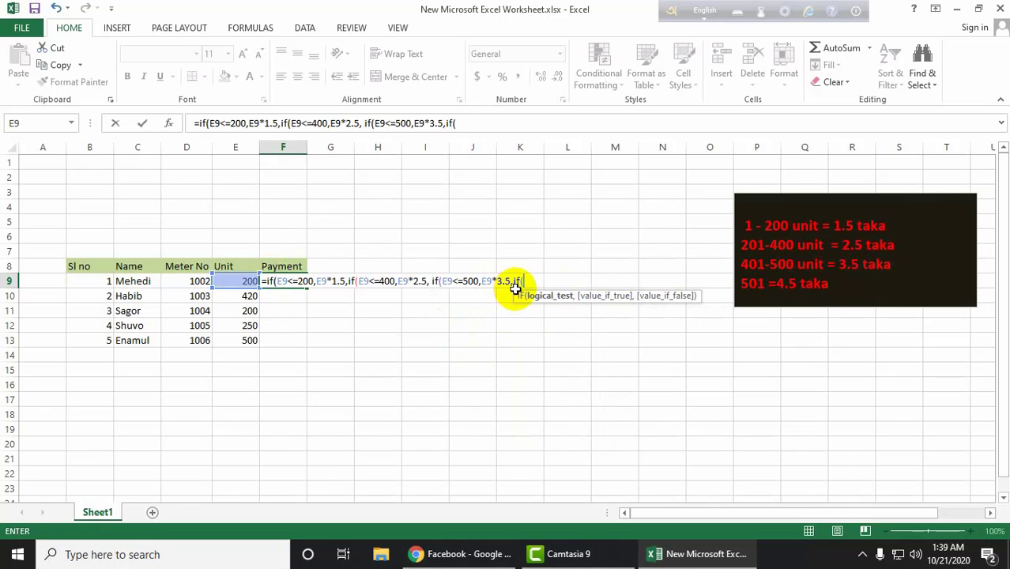
click(238, 282)
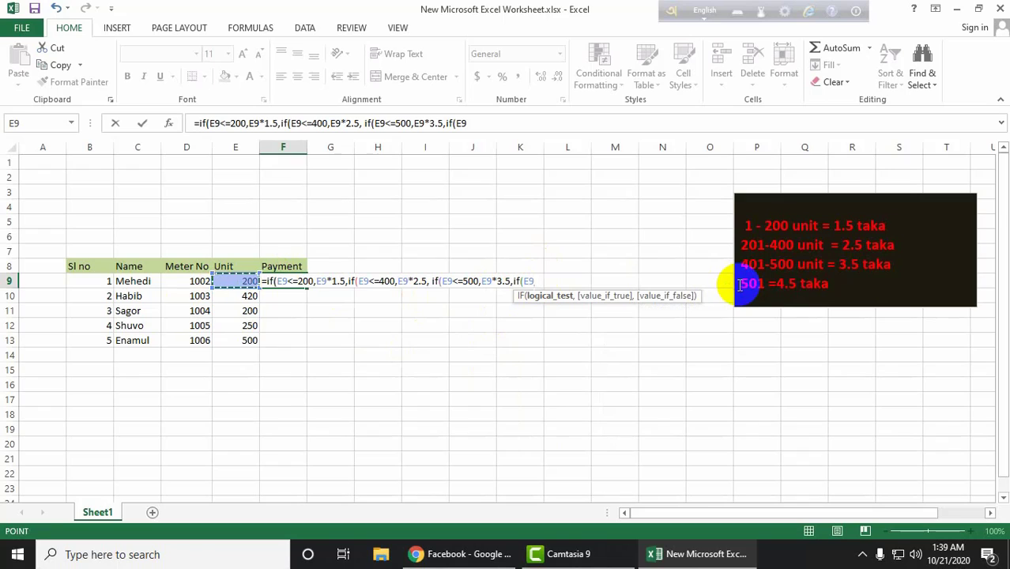
text(,)
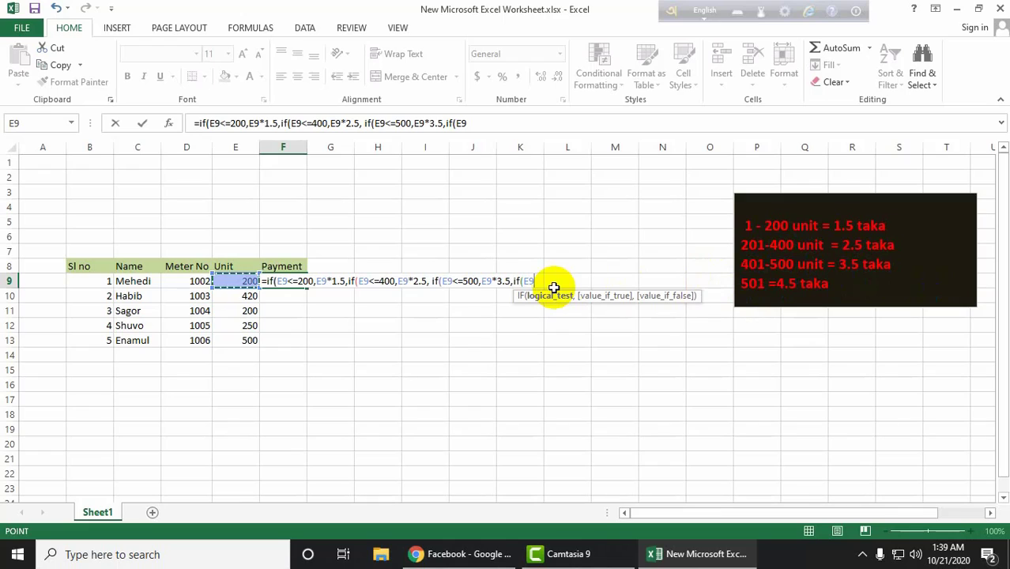
text(<)
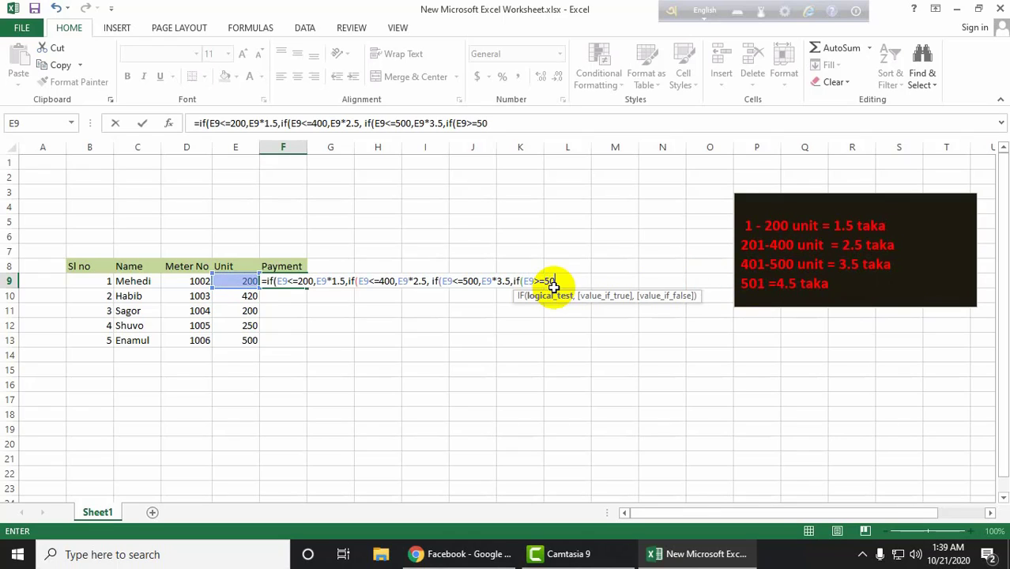
text(1)
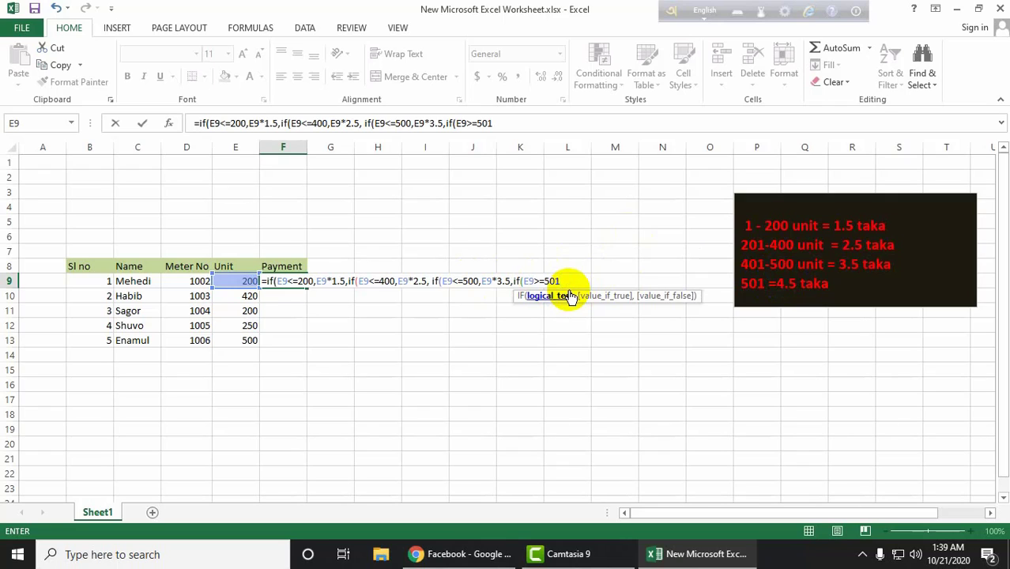
text(,)
click(229, 282)
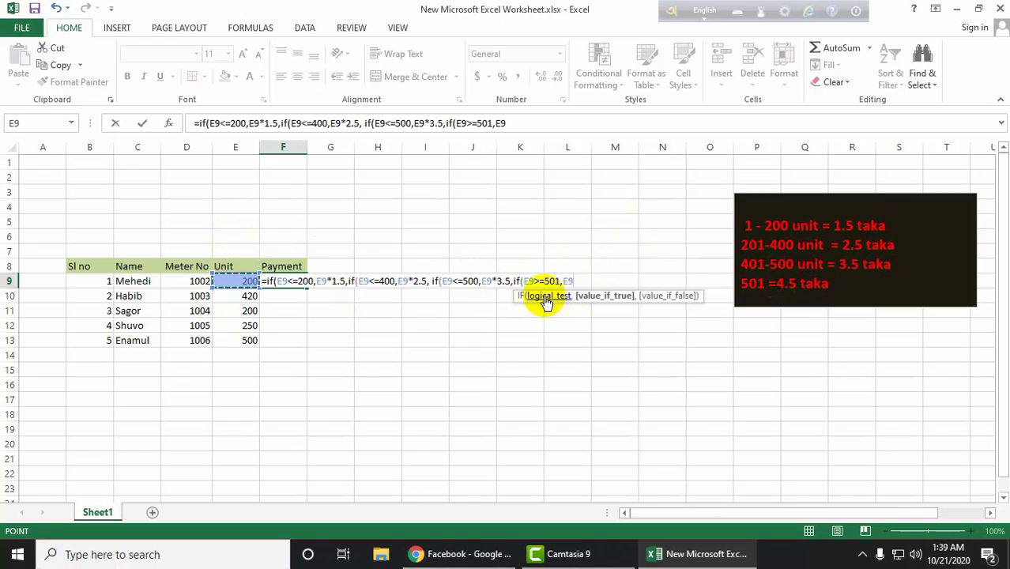
text(*4.45)
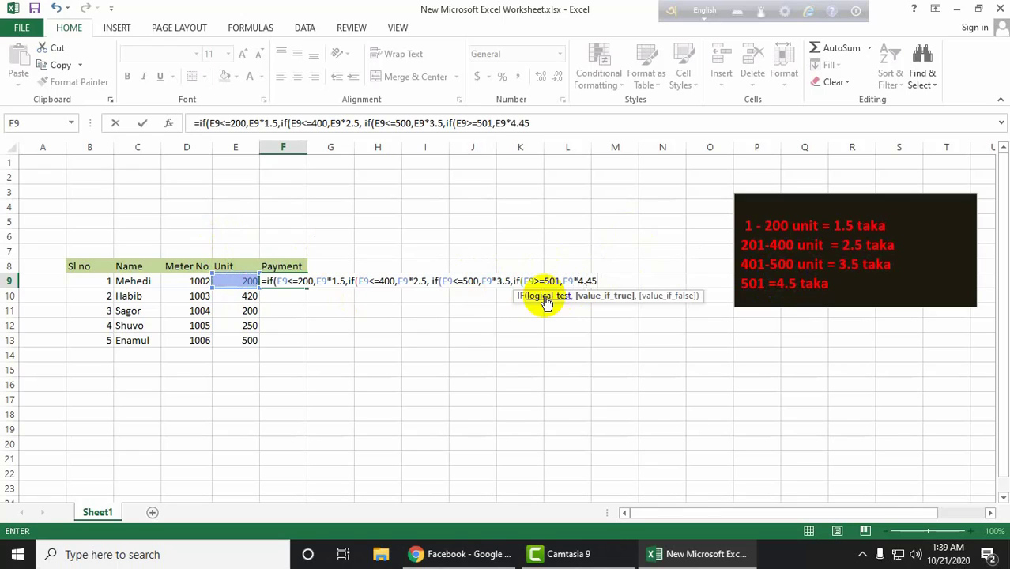
key(BackSpace)
key(BackSpace)
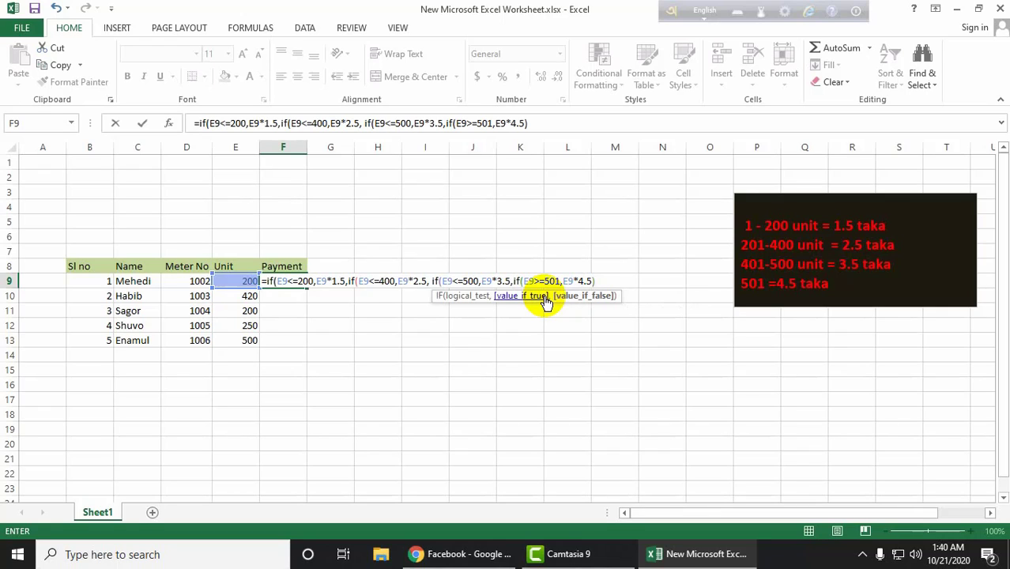
Close the nested IF formula in F9 with four closing brackets and fill it down the Payment column to F13.
key(BackSpace)
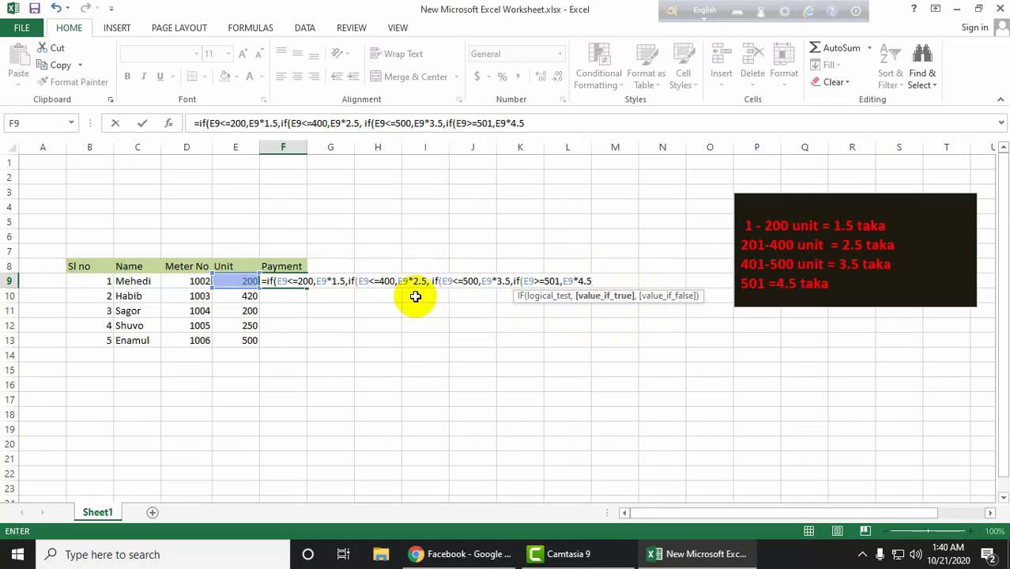
click(595, 283)
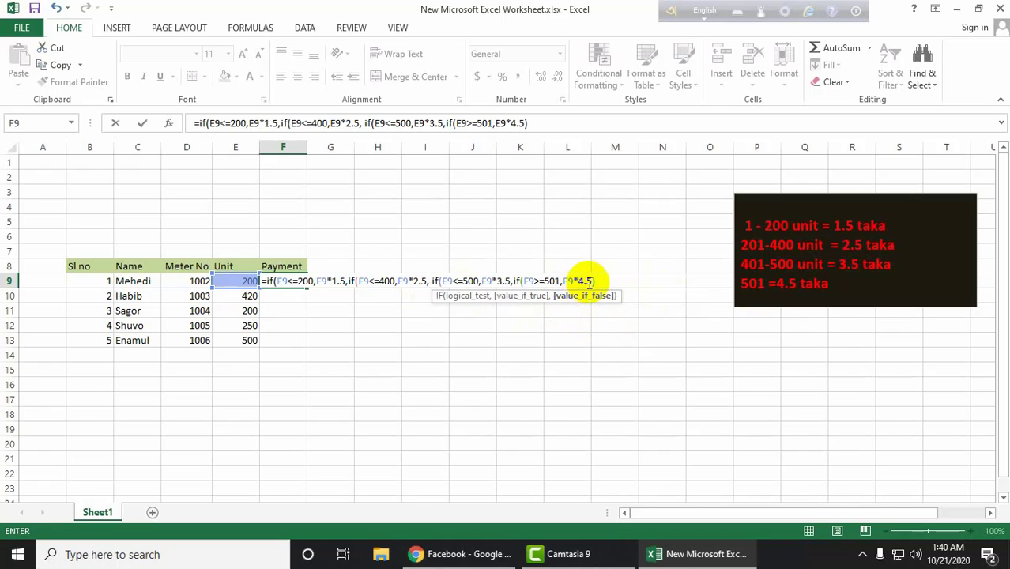
click(523, 280)
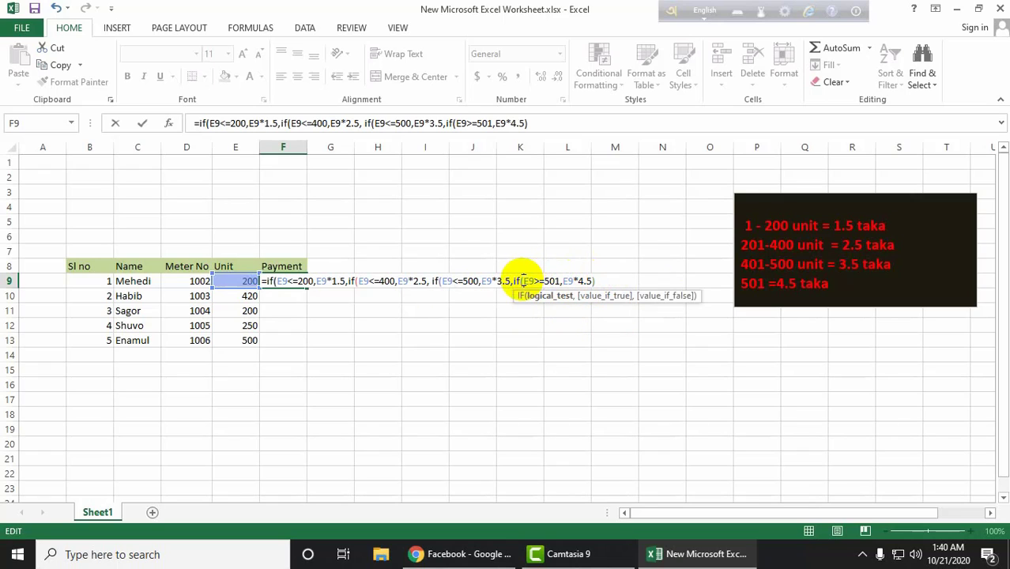
click(597, 281)
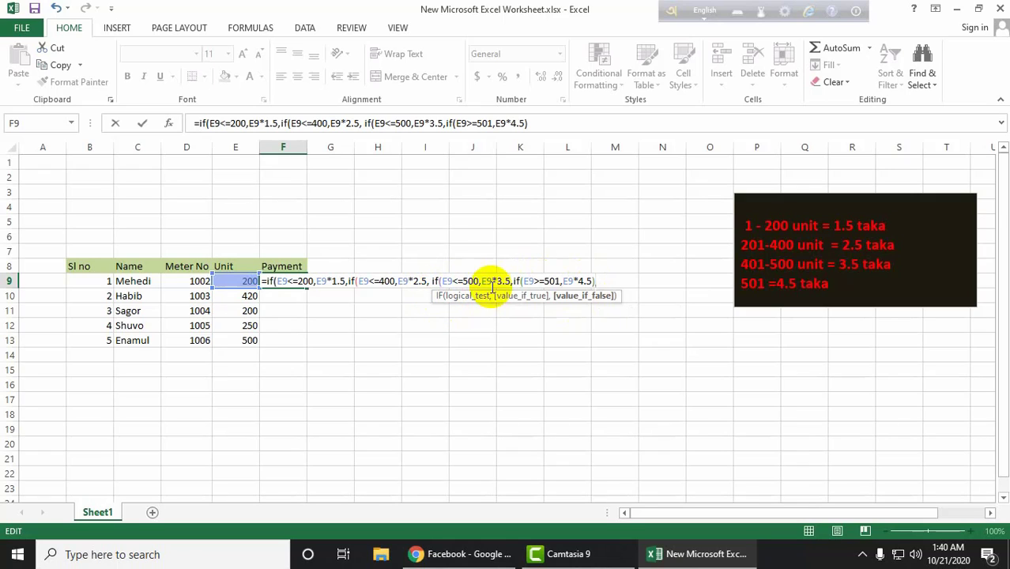
key(BackSpace)
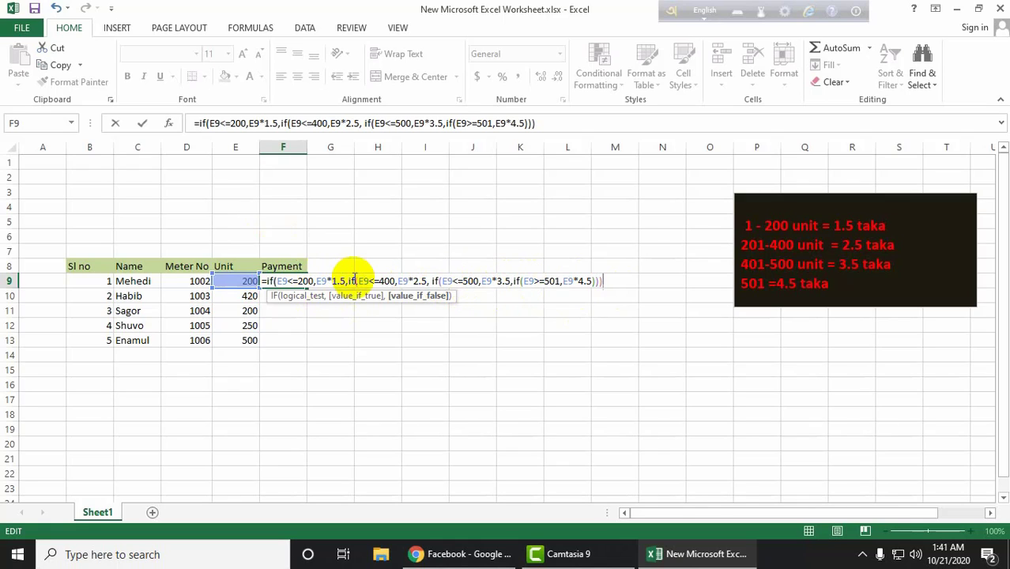
click(618, 283)
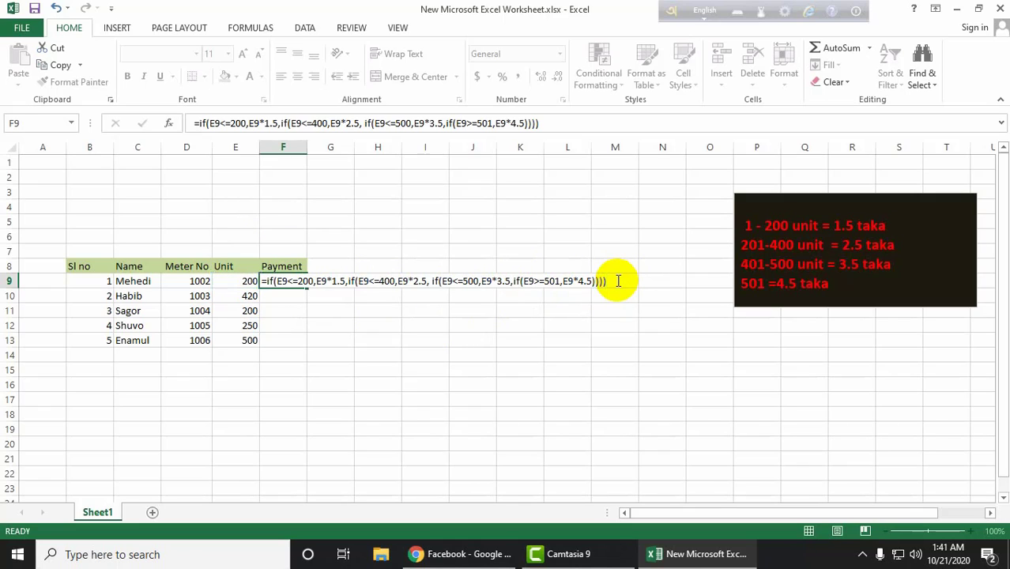
key(Return)
click(301, 283)
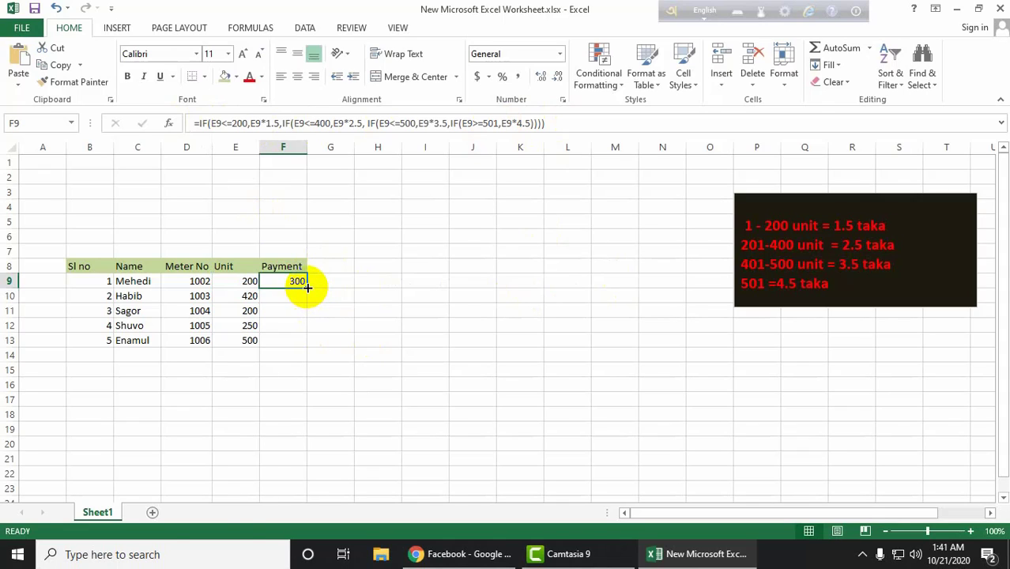
drag(307, 288, 303, 345)
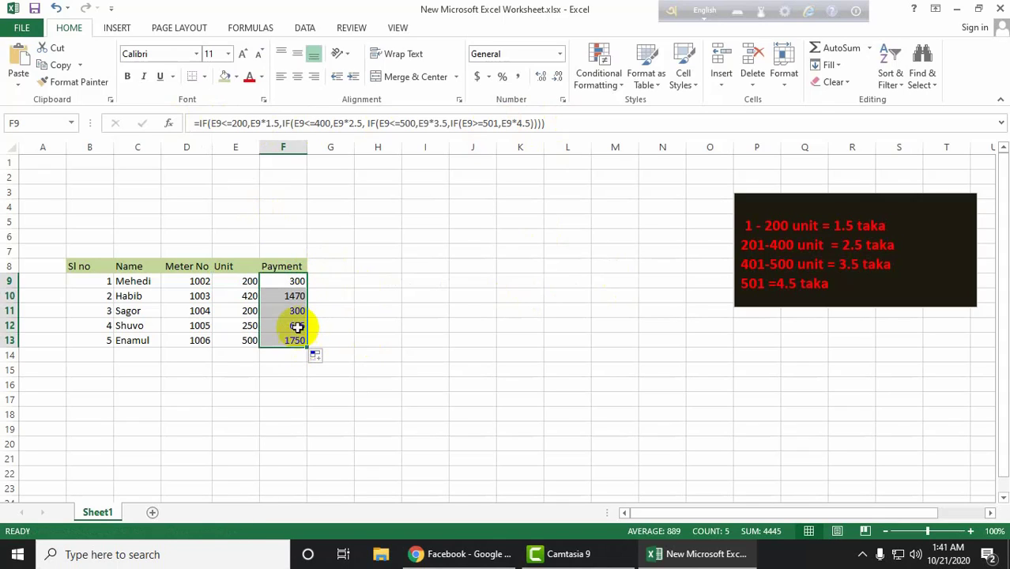
Set the unit value of the first customer in cell E9 to 800.
click(242, 285)
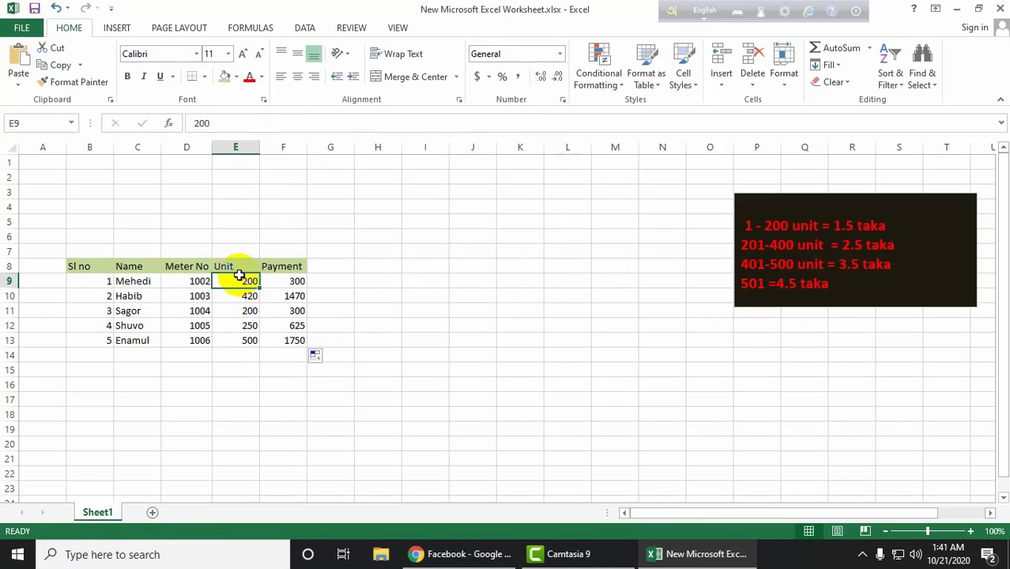
double_click(247, 281)
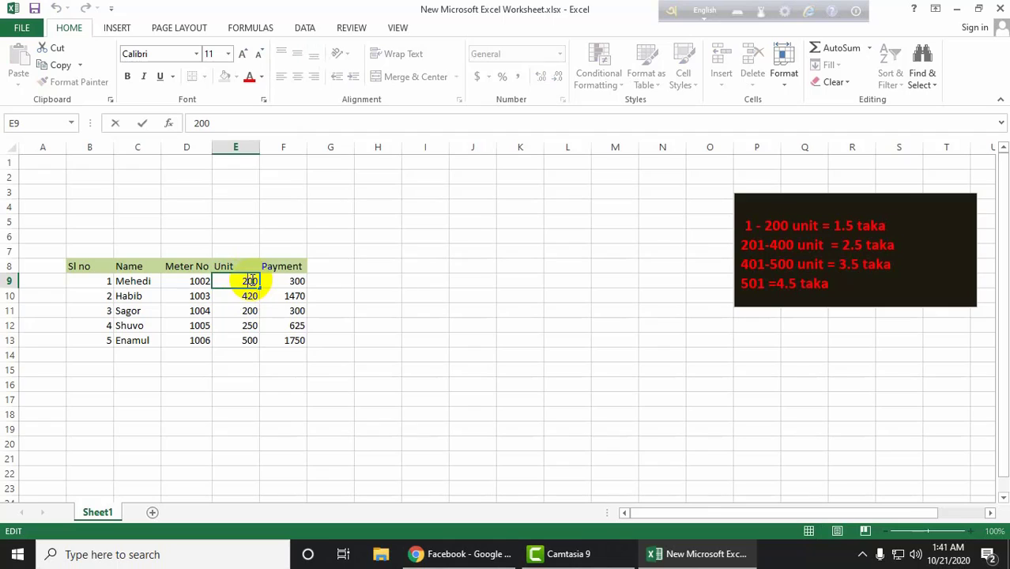
key(BackSpace)
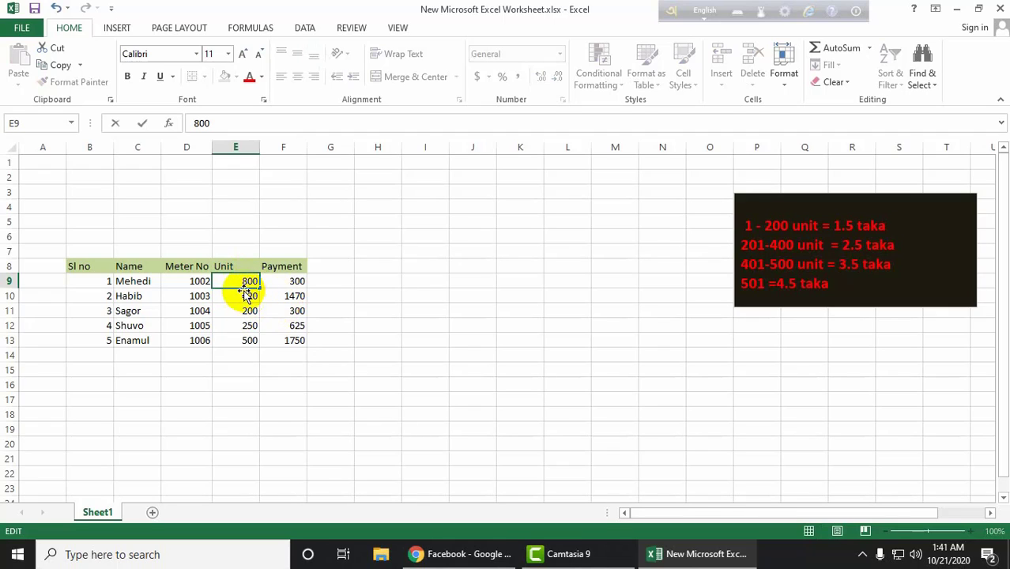
click(247, 296)
click(247, 280)
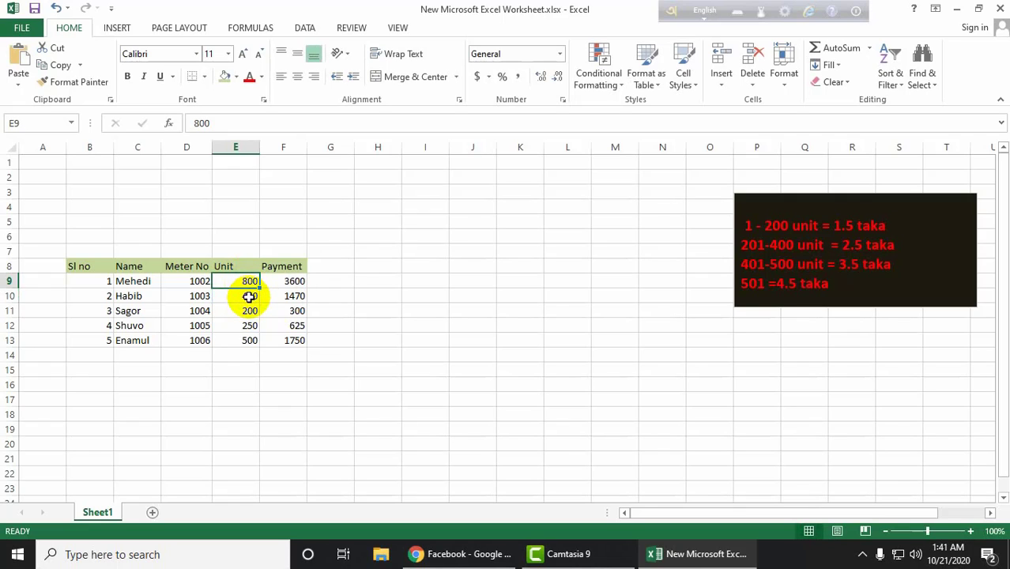
Set the unit values of the fourth customer in E12 to 650 and the fifth customer in E13 to 100.
double_click(248, 325)
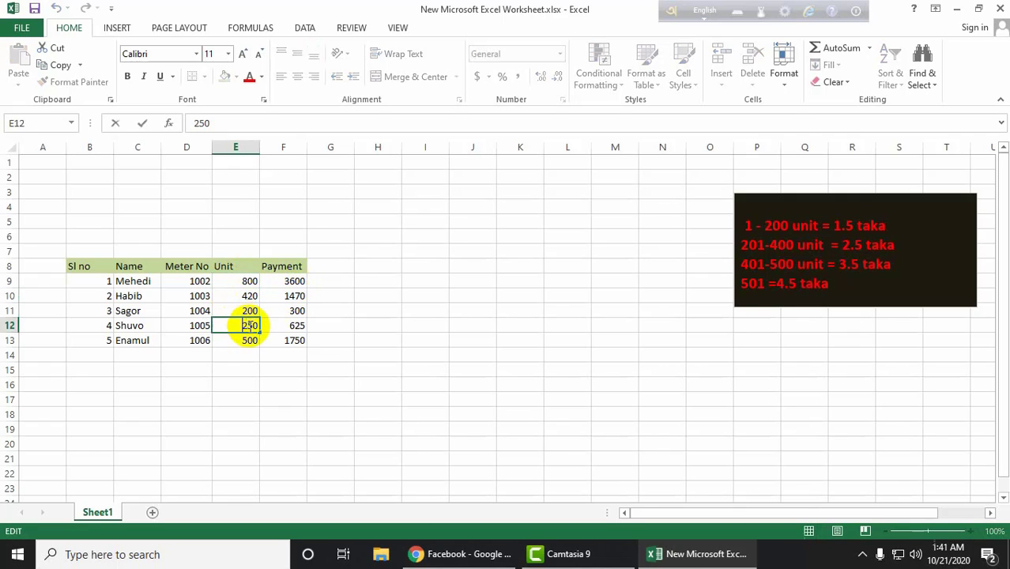
drag(248, 325, 241, 323)
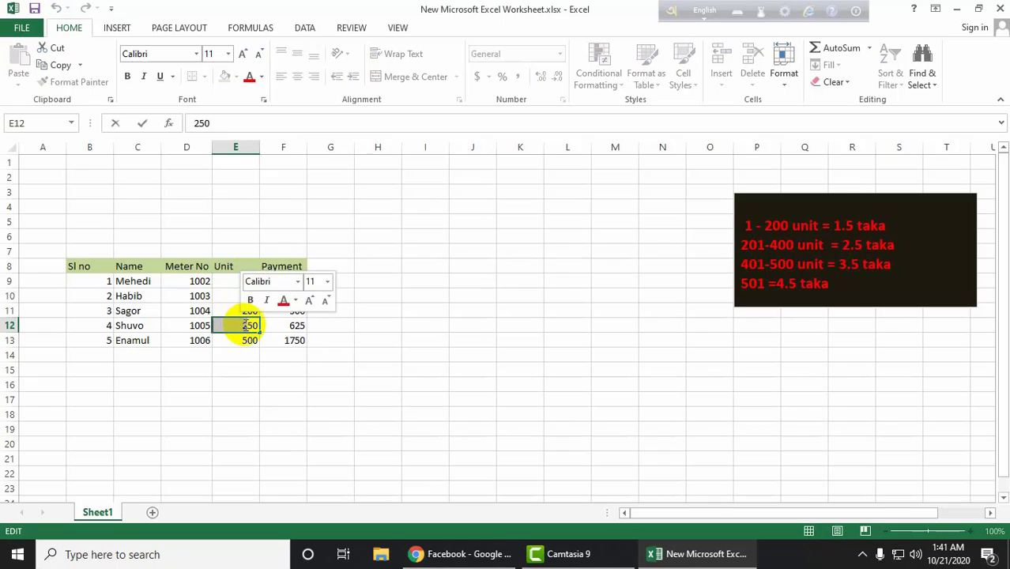
click(249, 327)
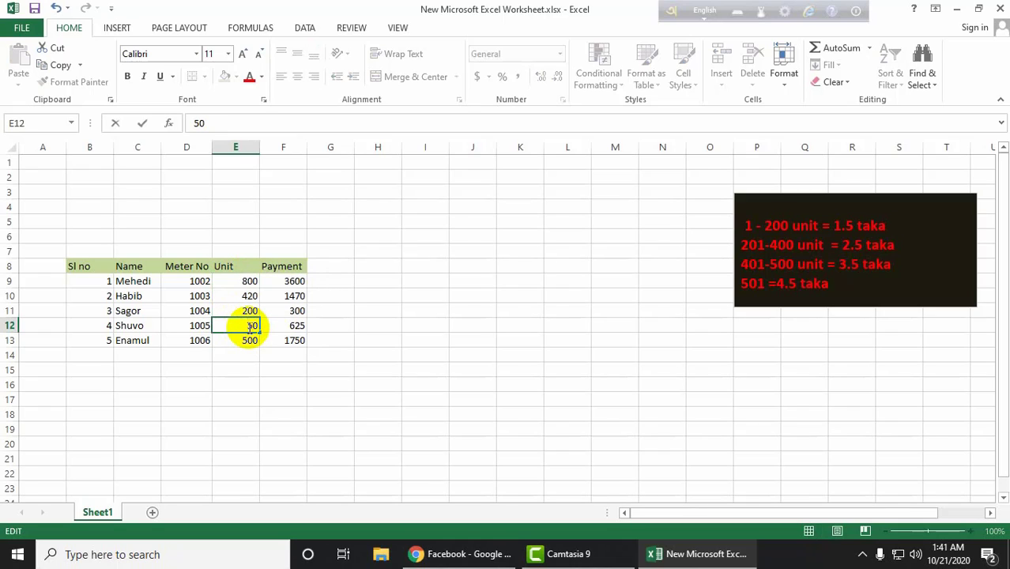
key(Return)
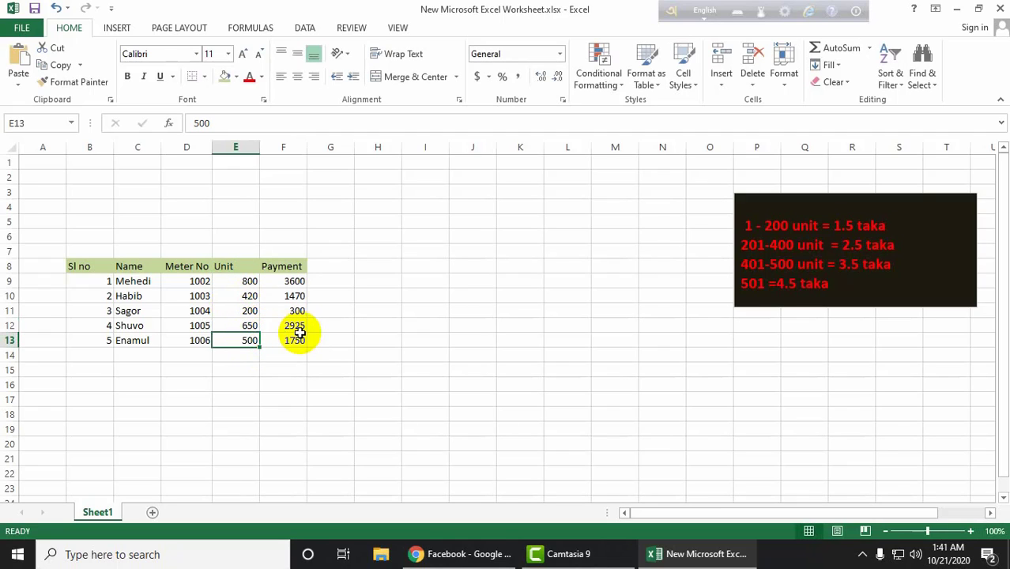
double_click(250, 340)
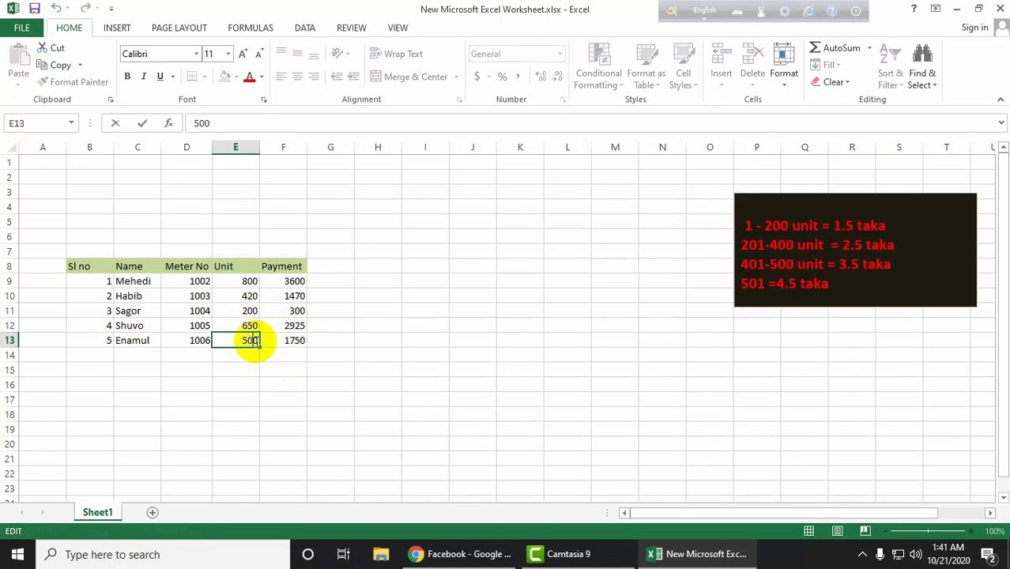
double_click(250, 340)
text(100)
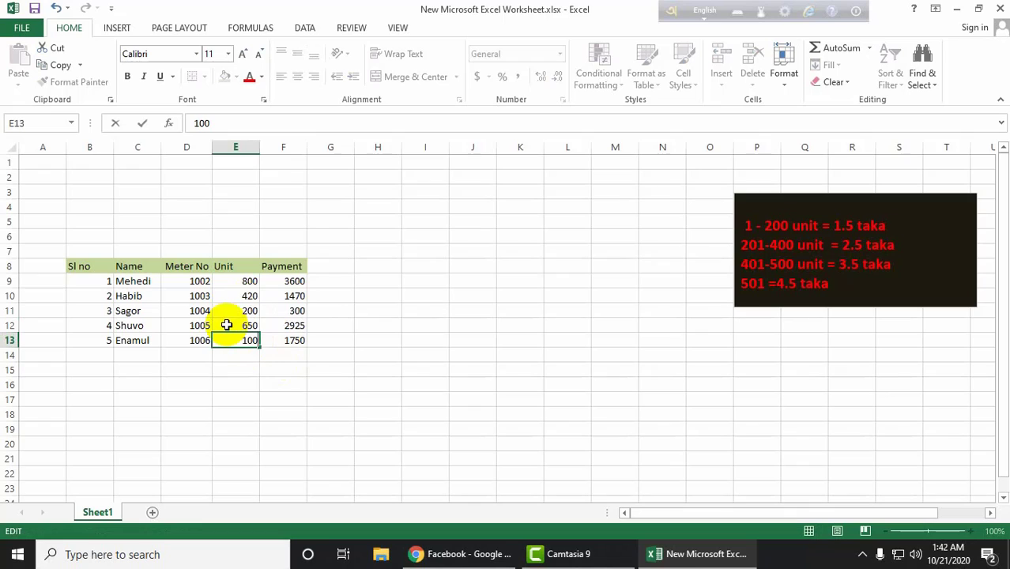
key(Return)
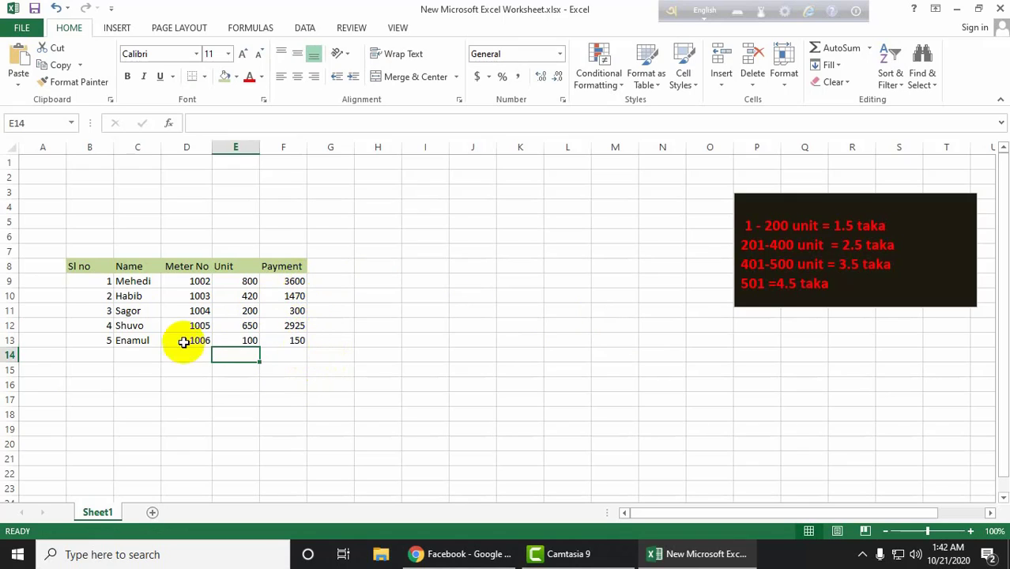
Fill the cells B14:F14 below the table with orange.
click(99, 356)
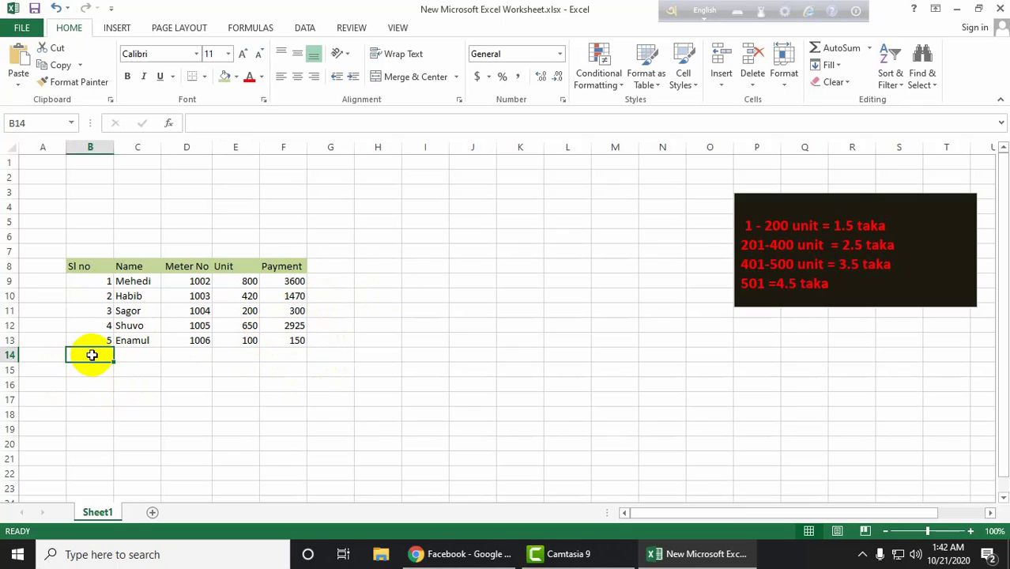
drag(77, 355, 278, 356)
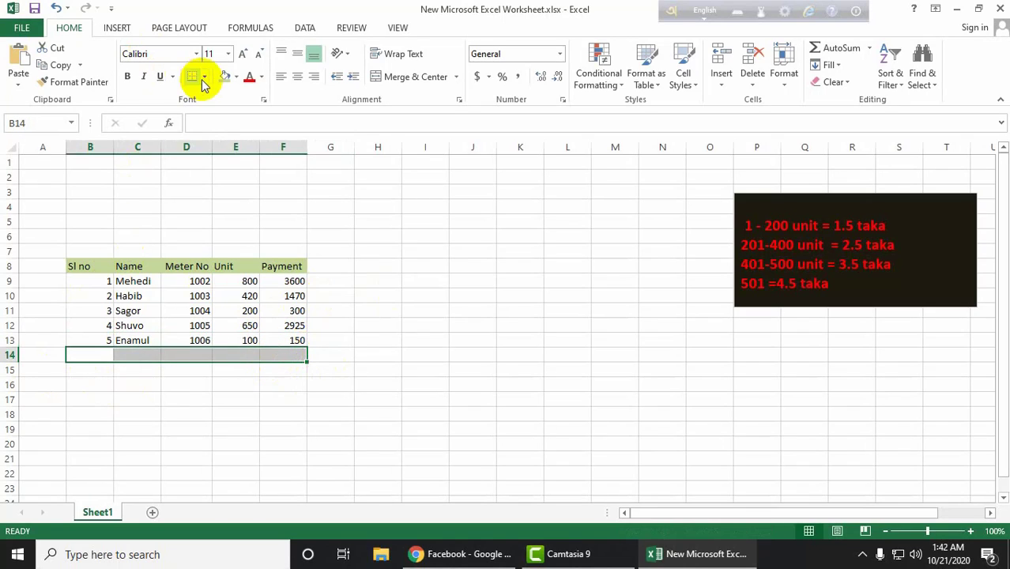
click(236, 77)
click(338, 108)
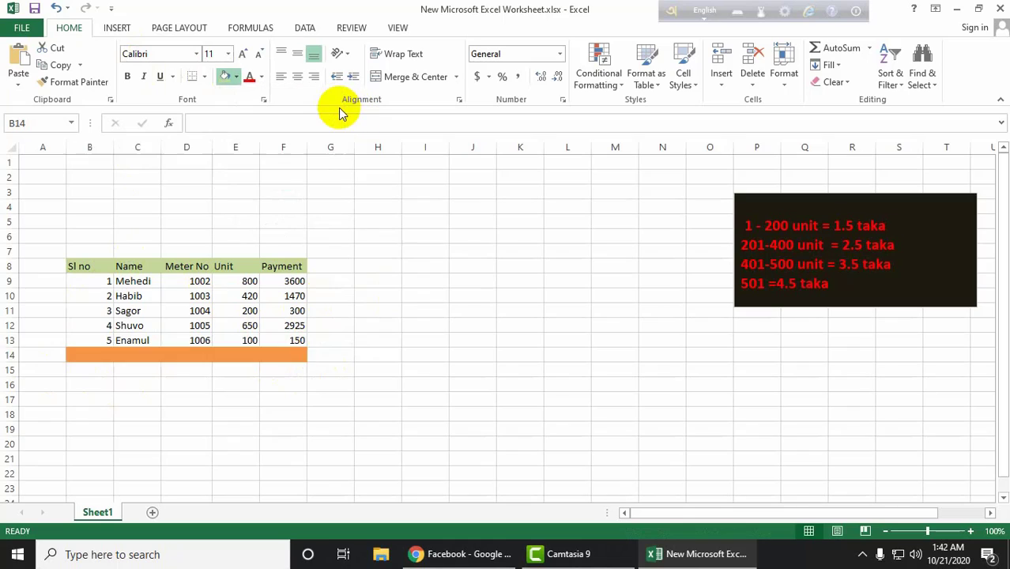
Enter the label "Total =" in cell E14 under the Unit column.
click(328, 342)
click(269, 358)
click(235, 356)
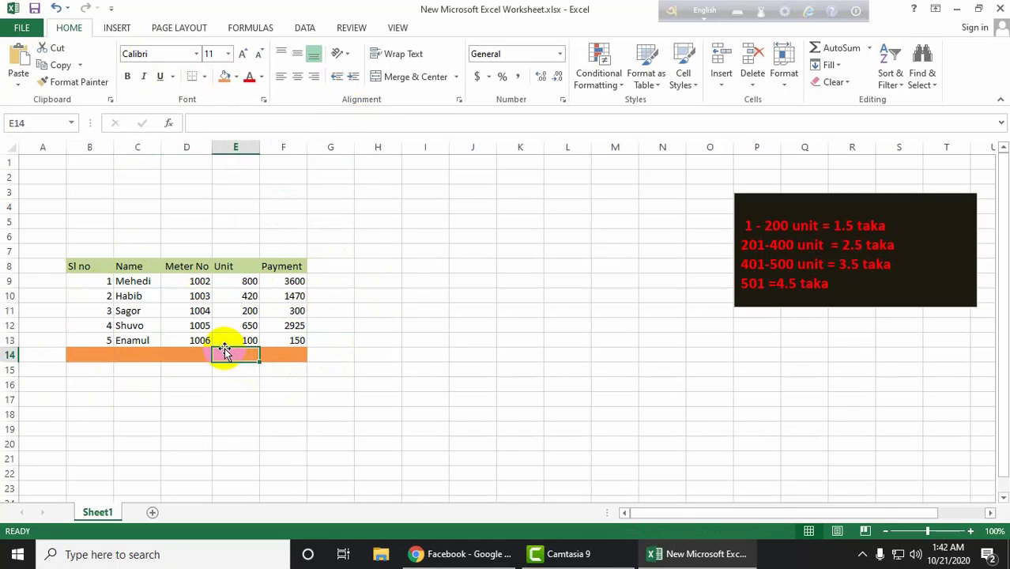
text(Total =)
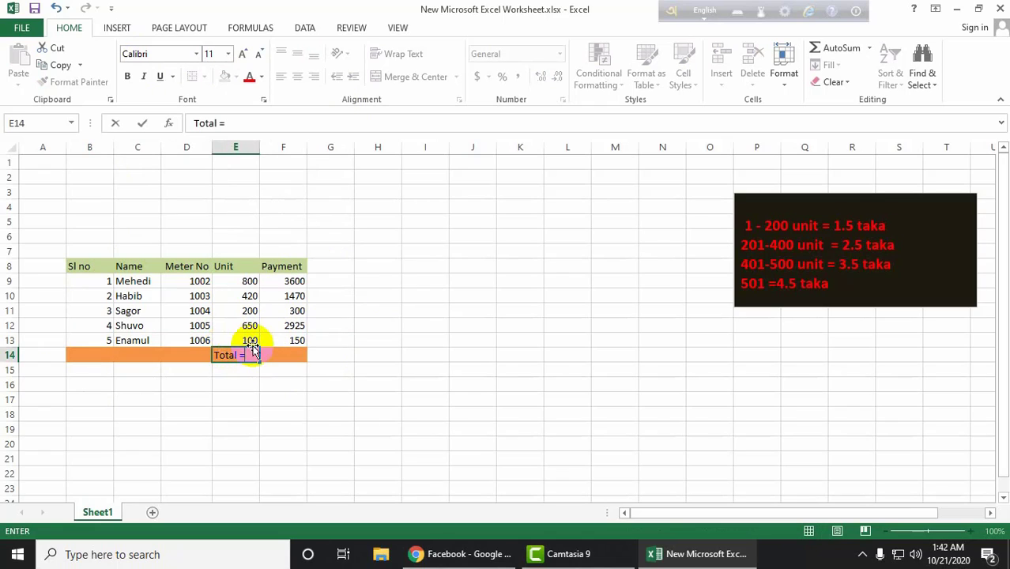
click(280, 355)
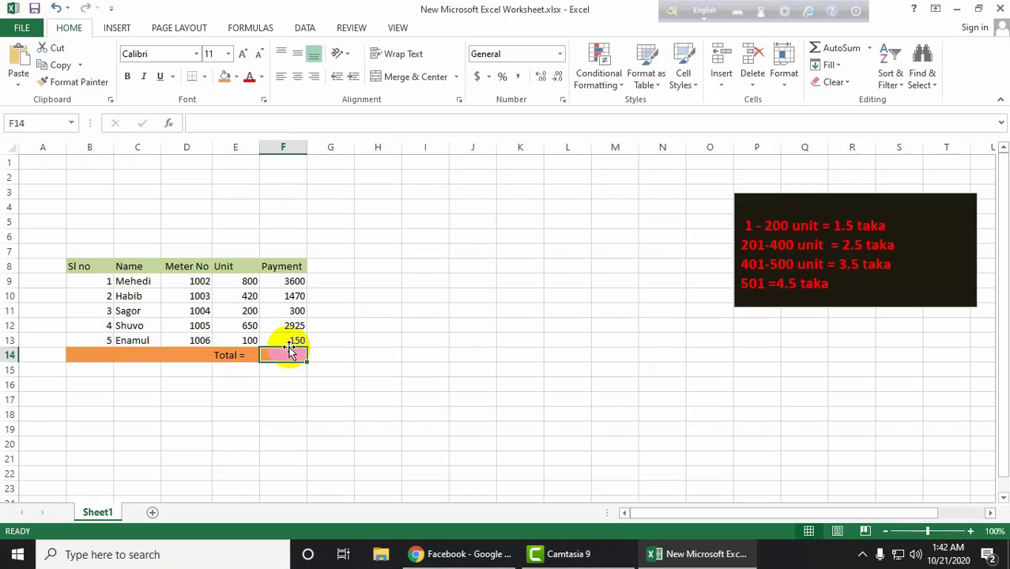
text(=)
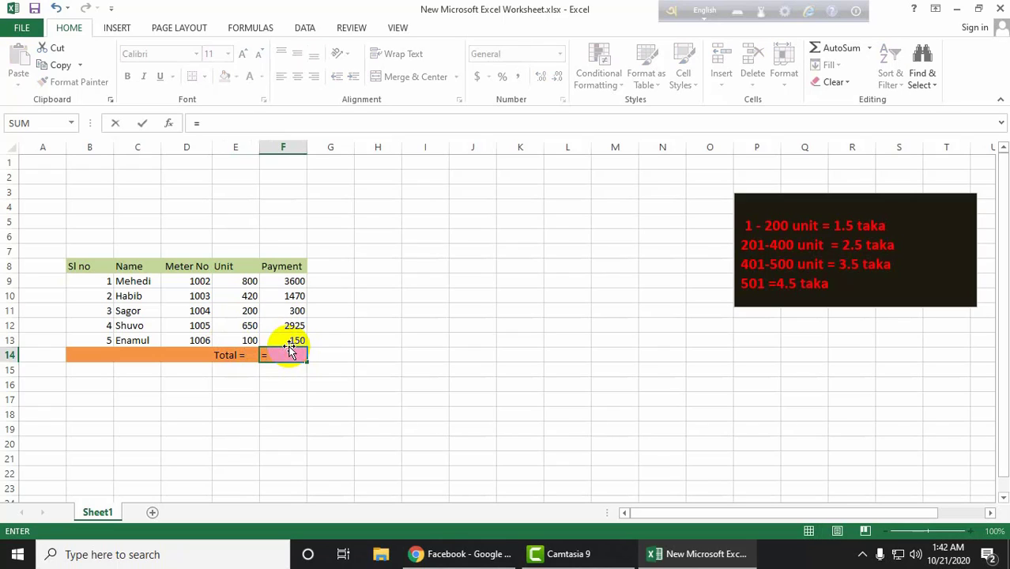
key(BackSpace)
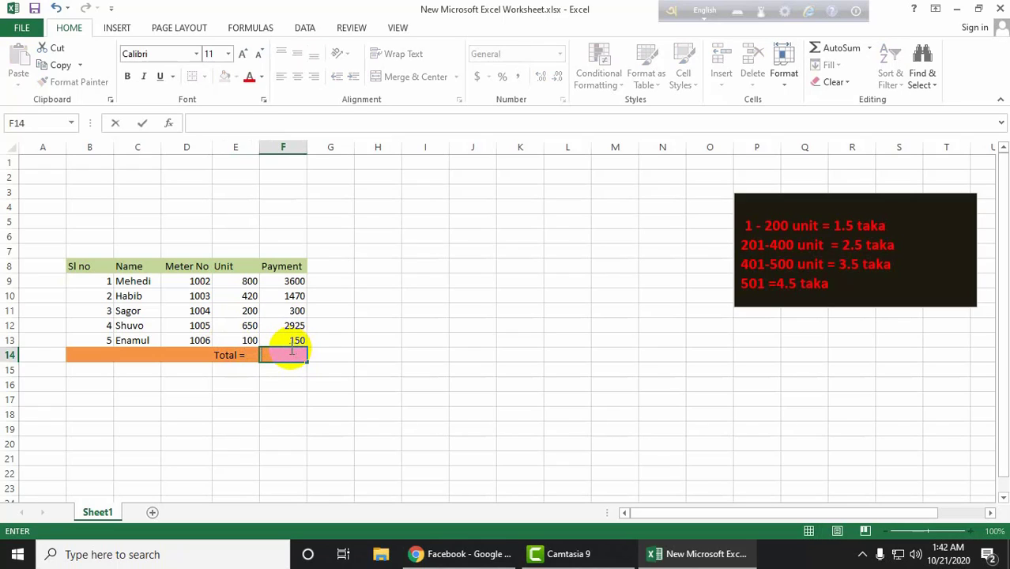
click(350, 31)
click(79, 32)
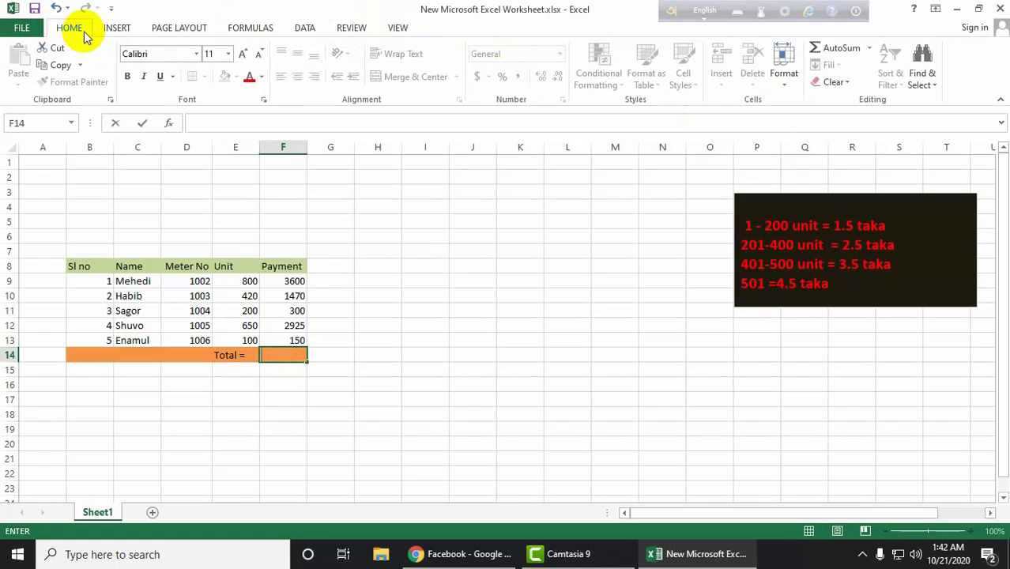
click(397, 28)
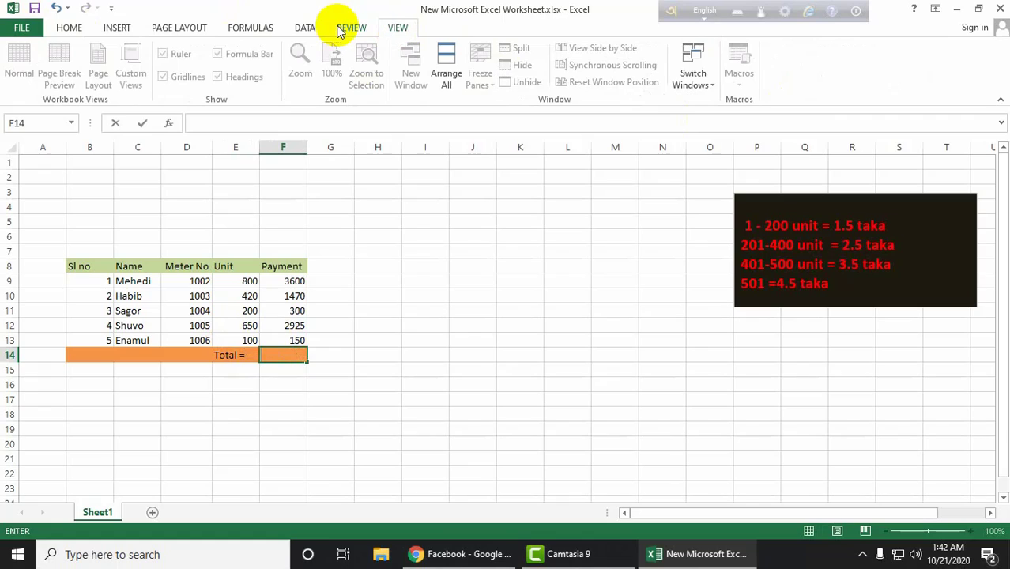
click(283, 355)
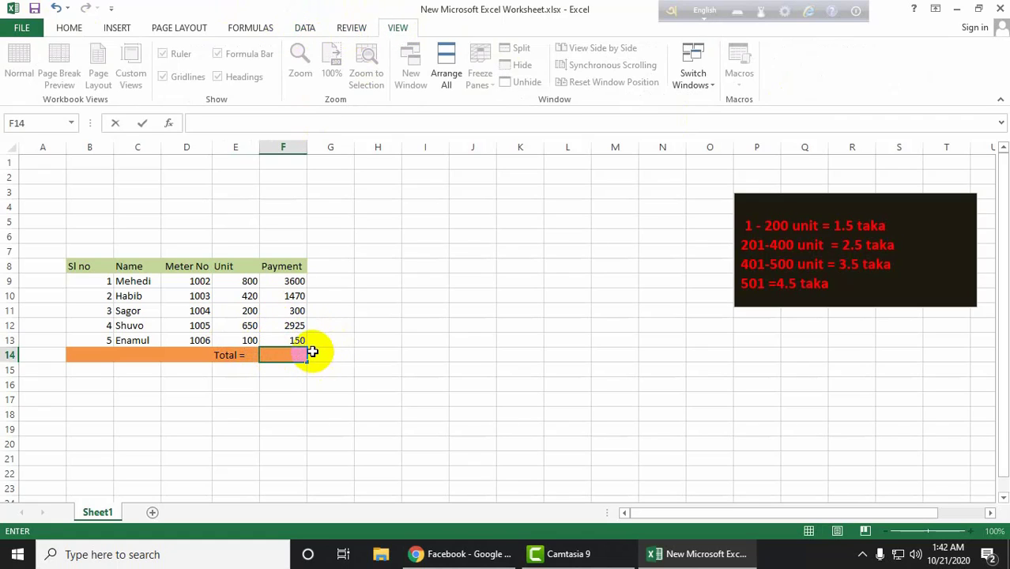
click(69, 28)
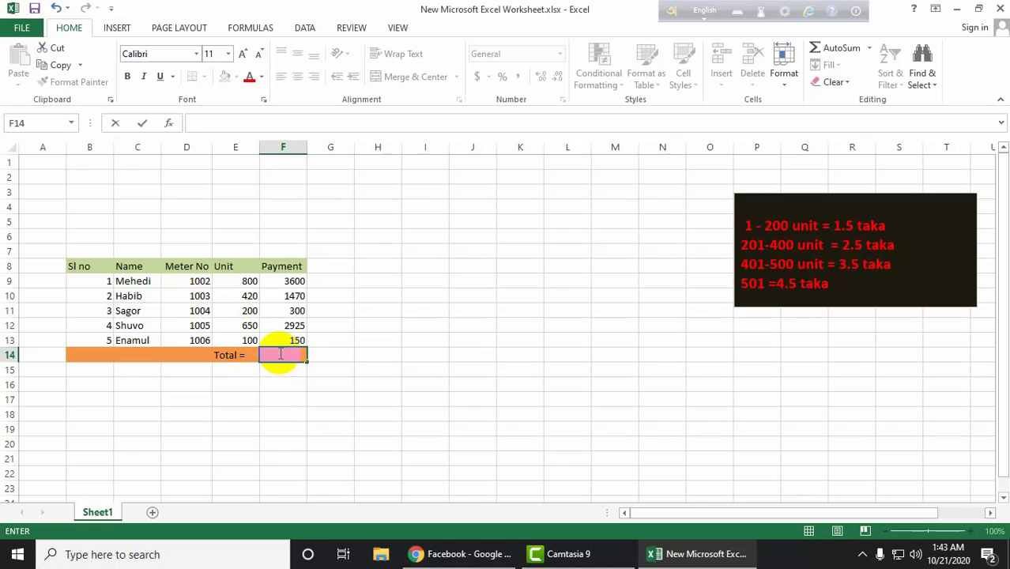
Enter the formula =SUM(F9+F10+F11+F12+F13) in cell F14 to total the Payment column.
text(=)
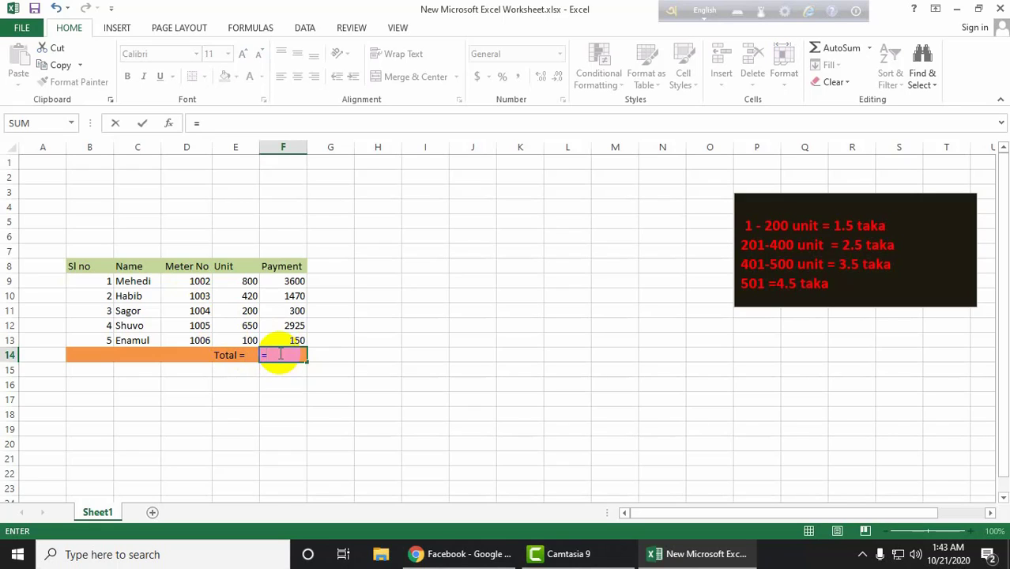
text(sum)
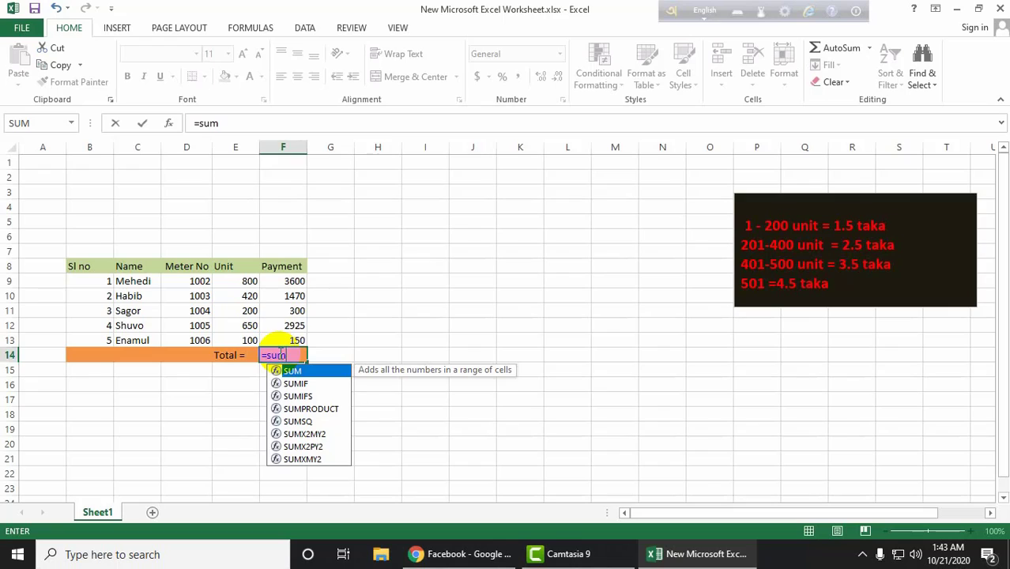
text(()
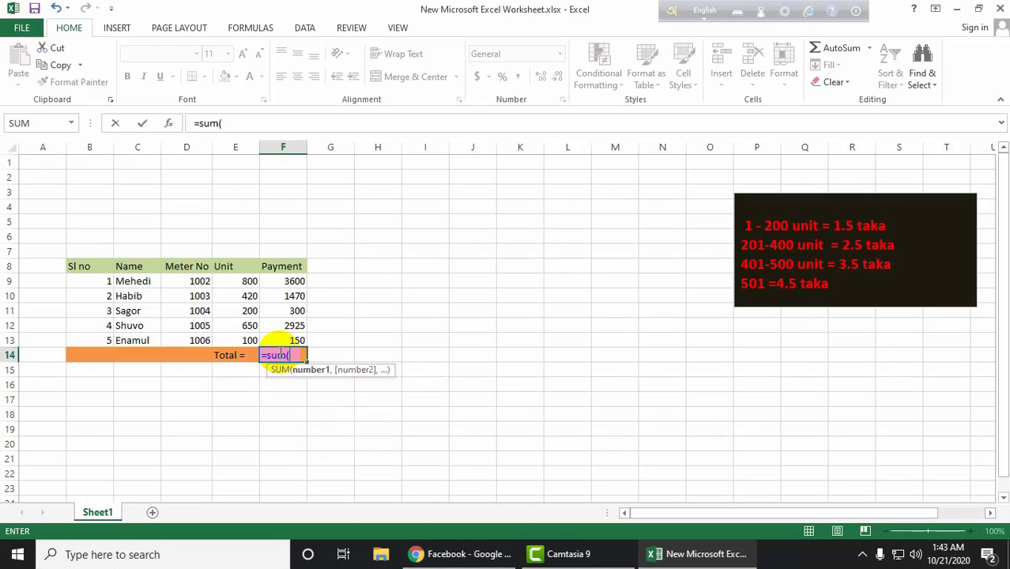
click(290, 283)
text(+)
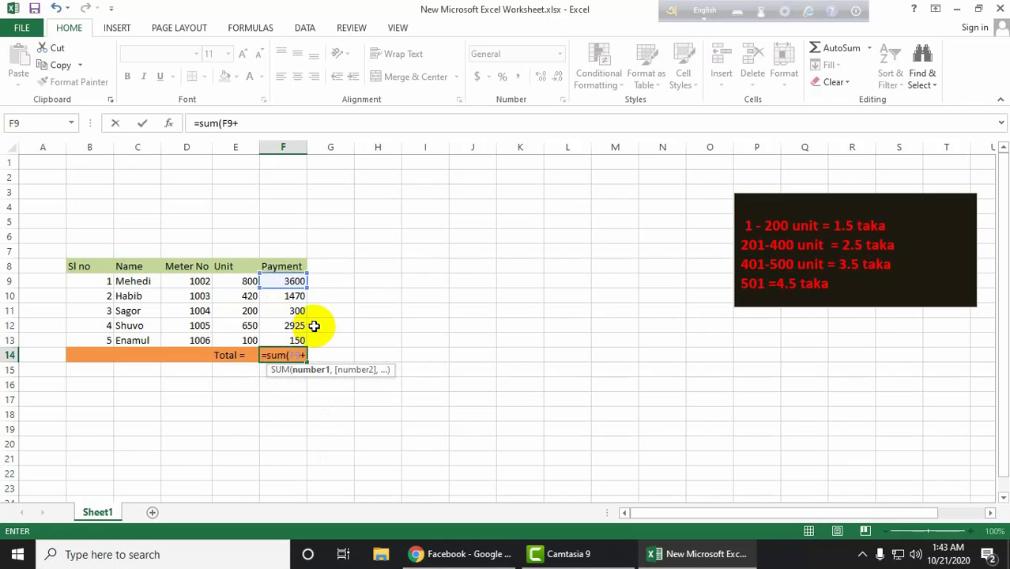
click(291, 295)
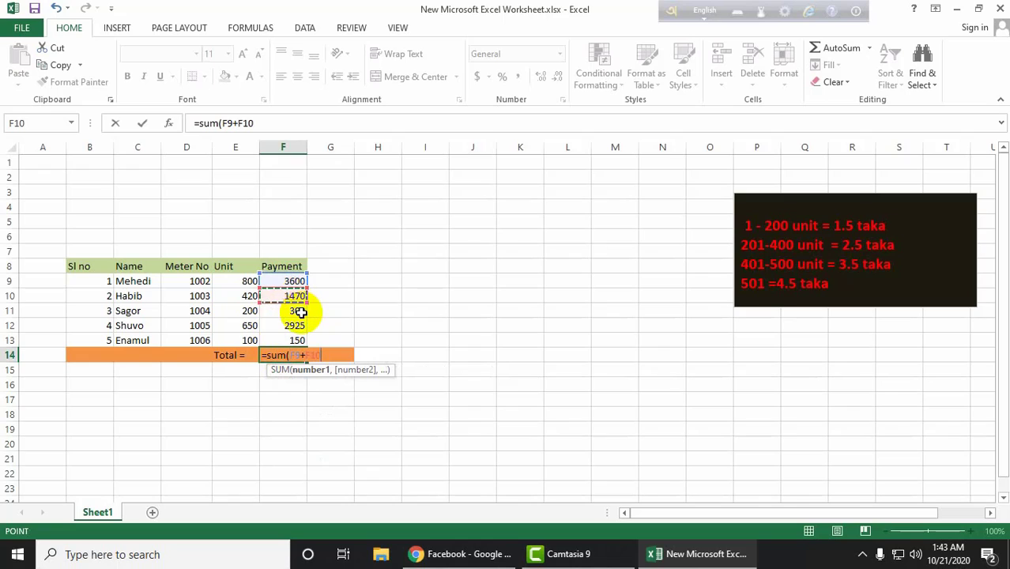
text(+)
click(301, 312)
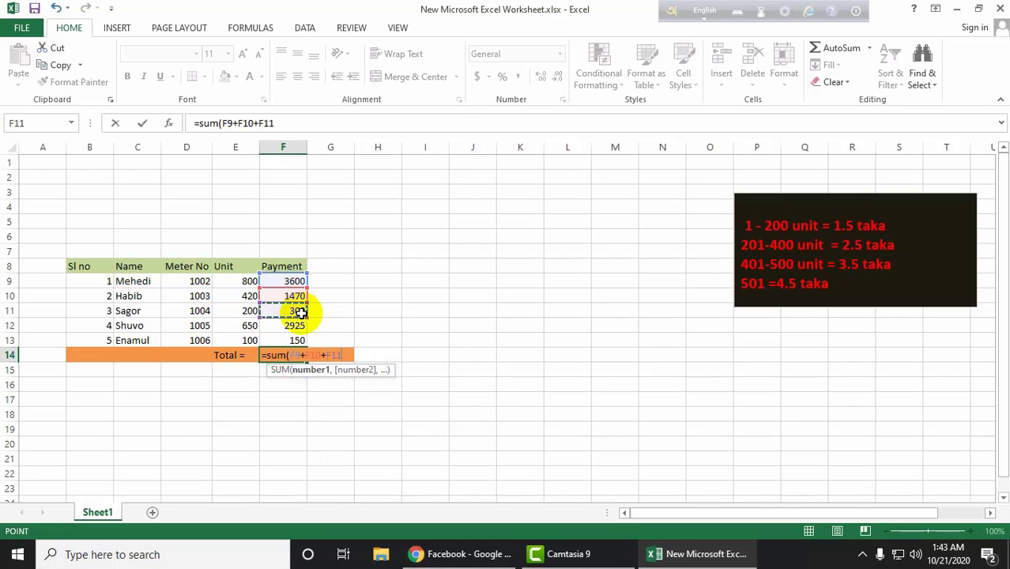
text(+)
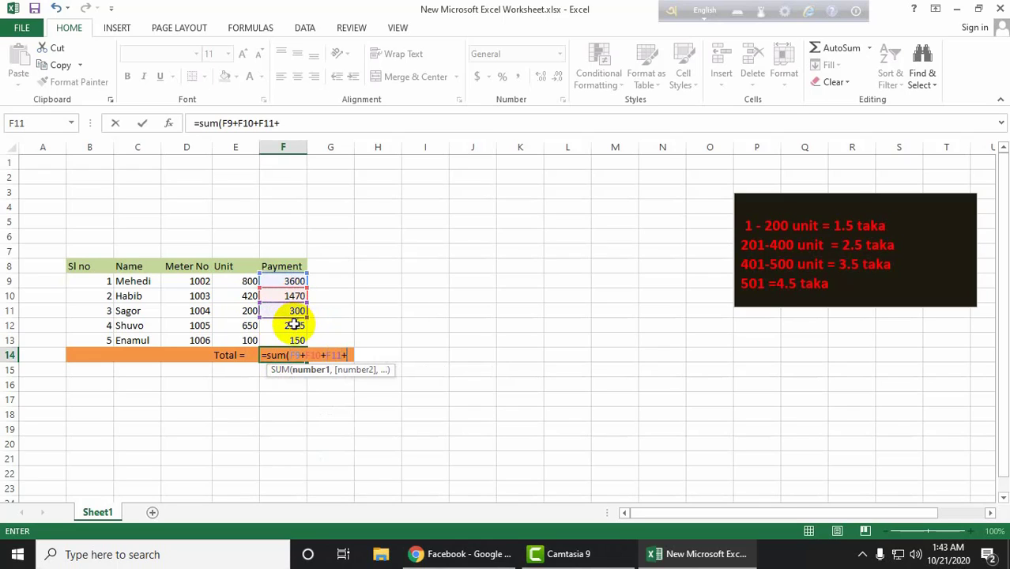
click(293, 325)
text(+)
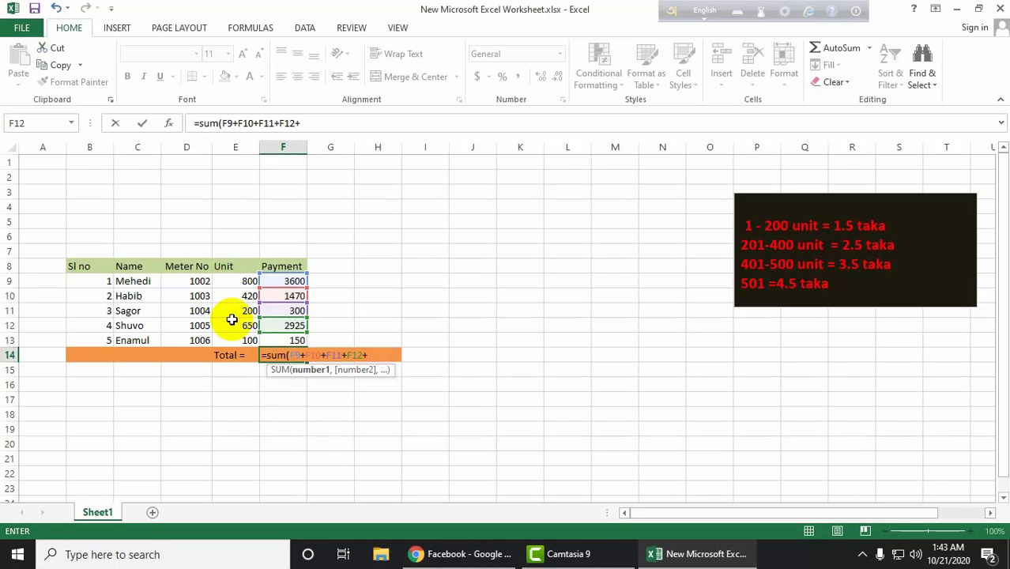
click(280, 340)
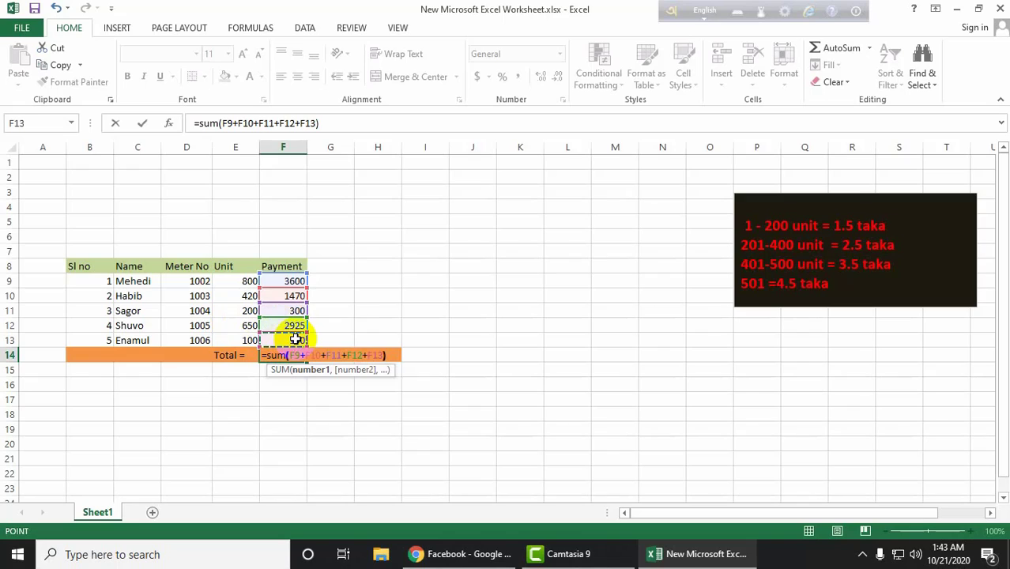
key(Return)
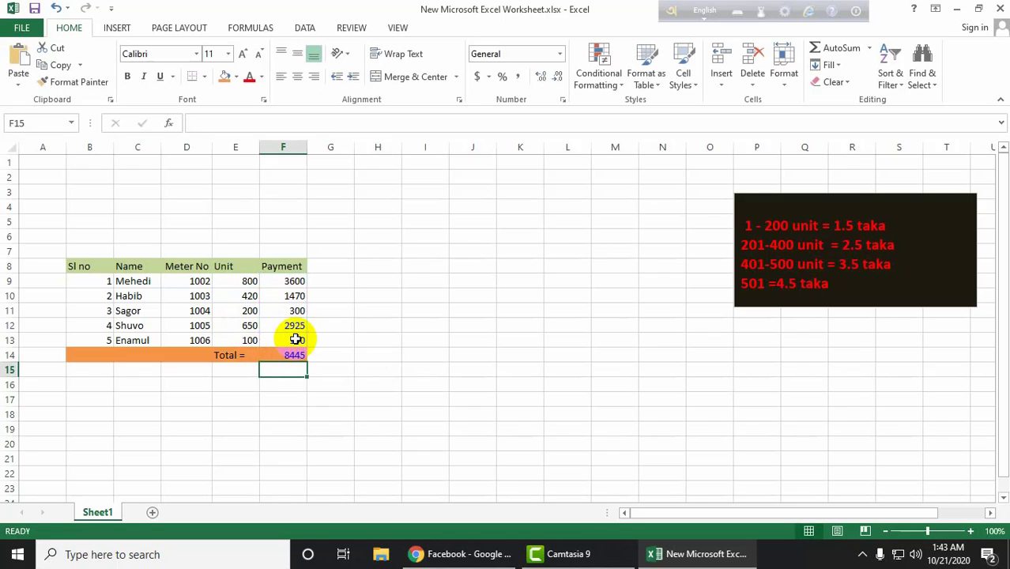
Fill the "Total =" label cell E14 with dark blue.
click(287, 354)
click(227, 355)
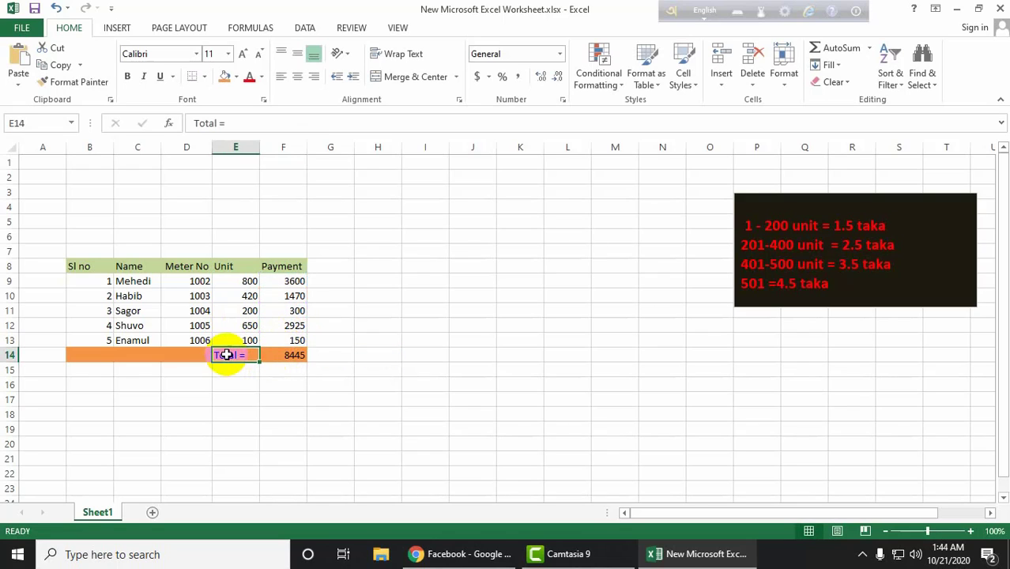
click(287, 355)
click(237, 355)
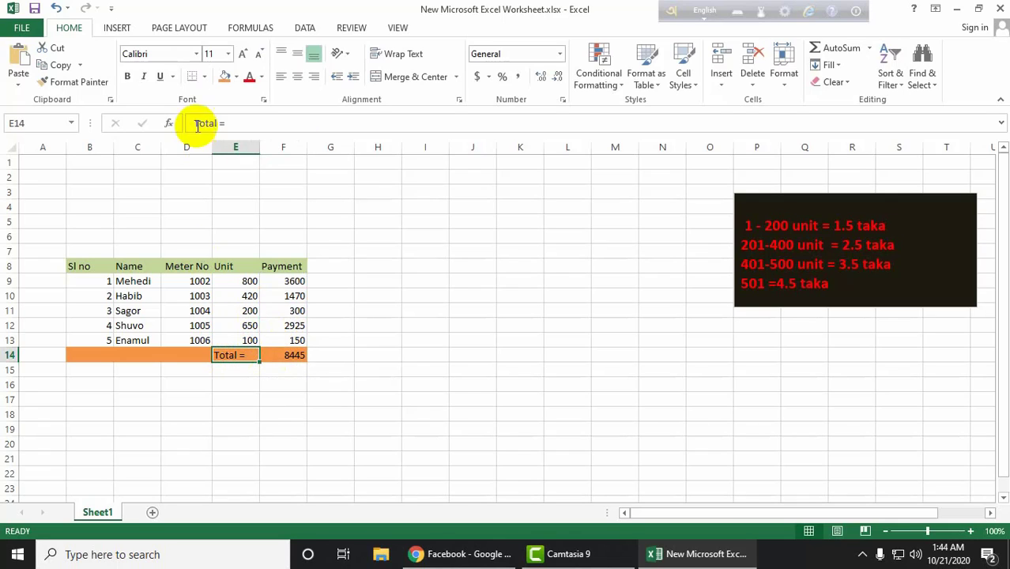
click(234, 77)
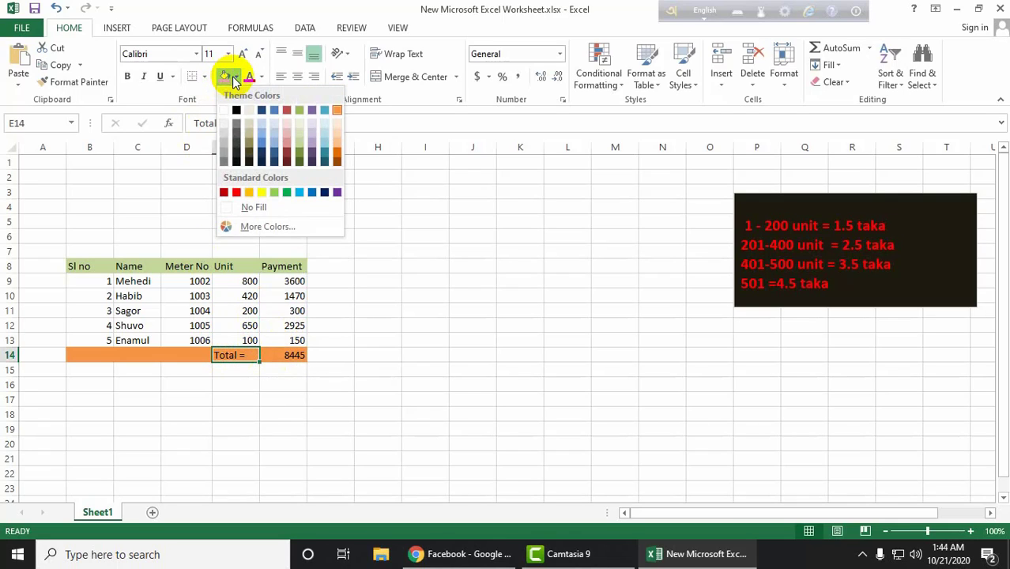
click(259, 108)
Fill the payment total cell F14 with the aqua theme colour.
click(286, 353)
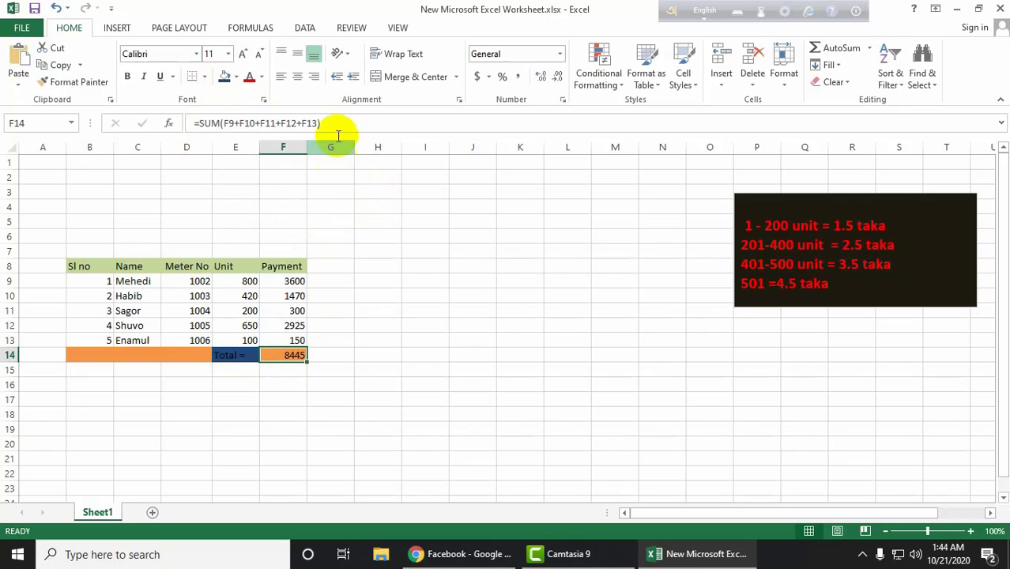
click(236, 77)
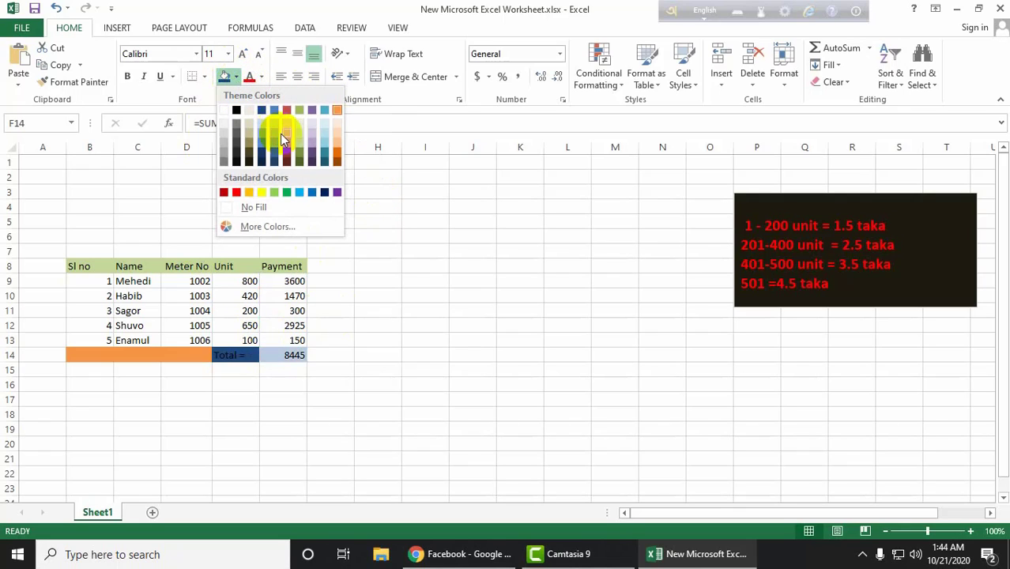
click(325, 111)
click(367, 343)
click(237, 356)
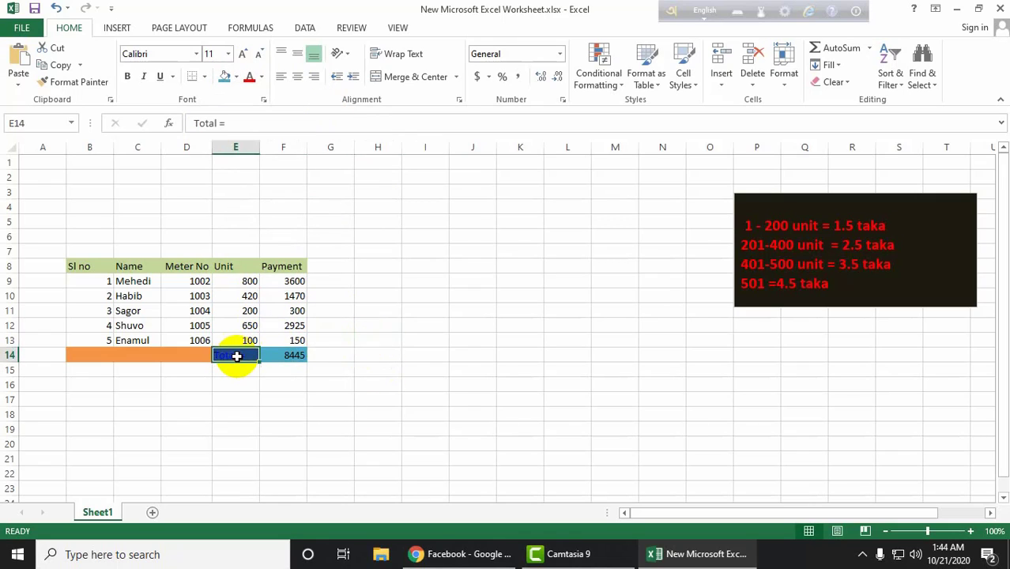
click(389, 372)
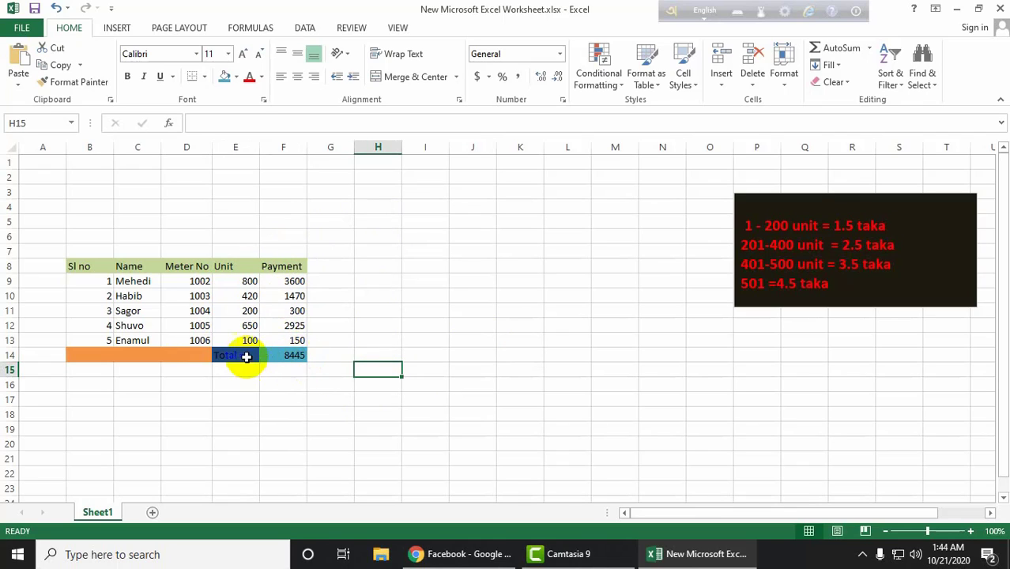
Change the fill of the "Total =" label cell E14 to white.
click(292, 357)
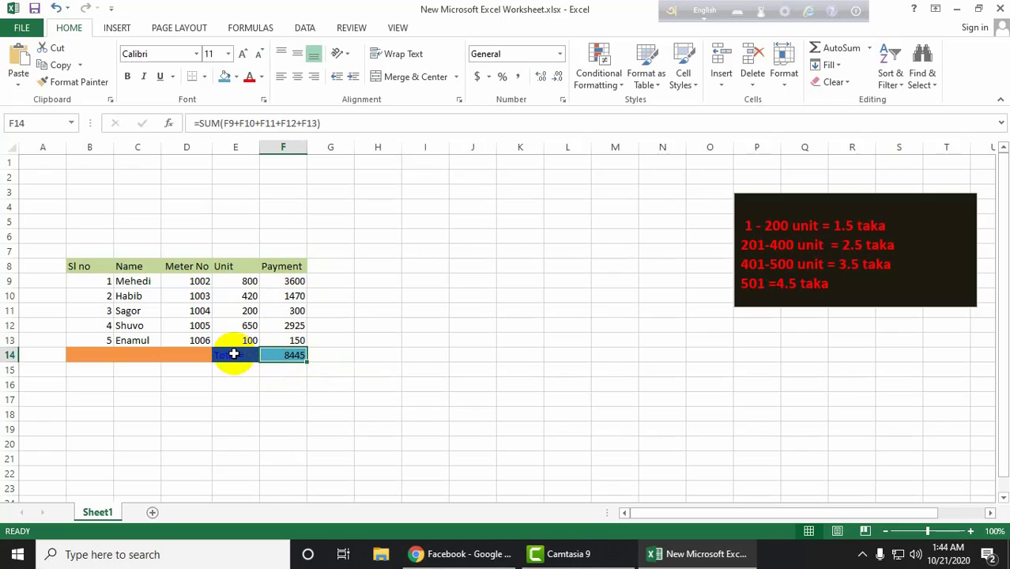
click(243, 355)
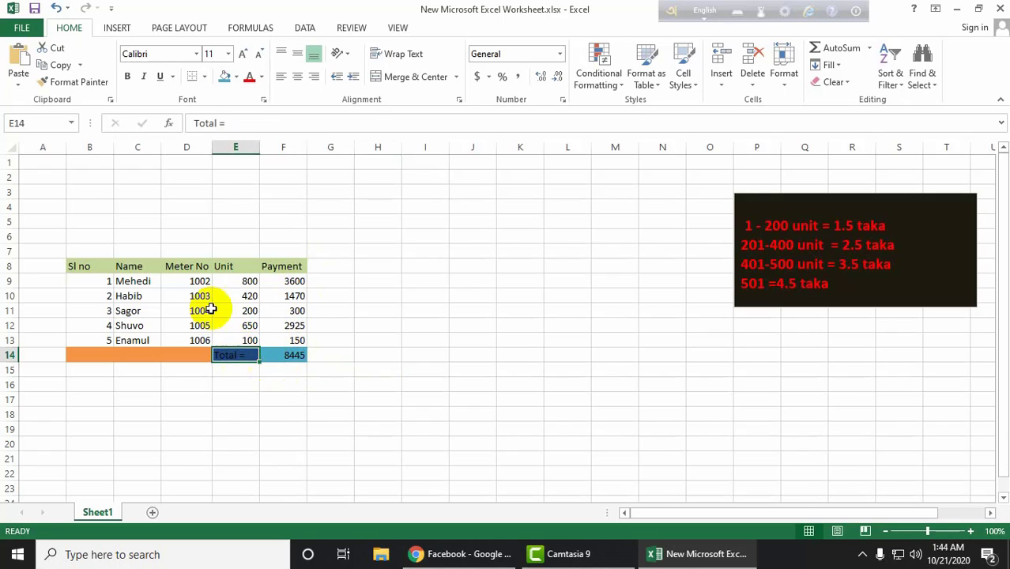
click(237, 77)
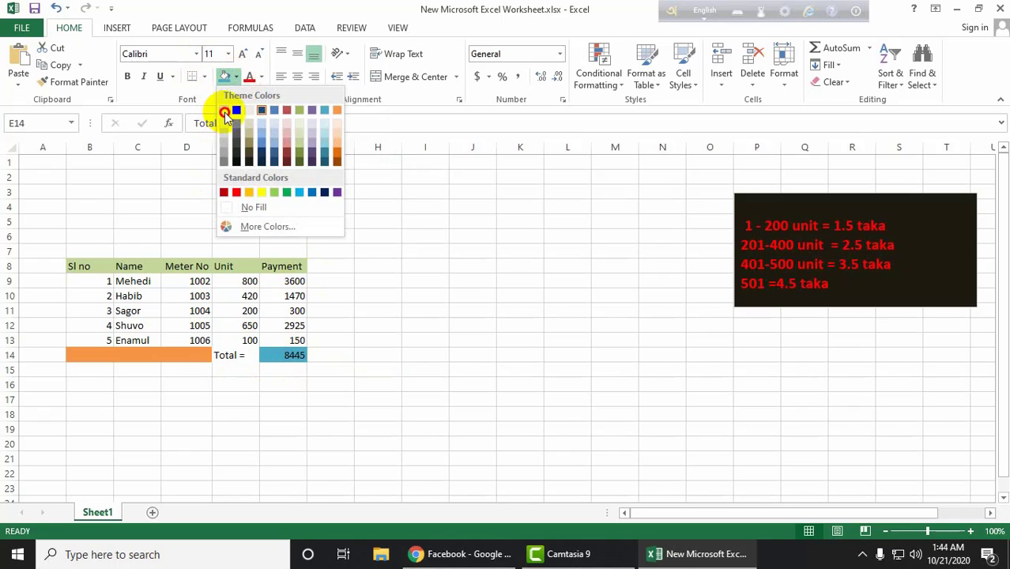
click(224, 111)
Fill the "Total =" label cell E14 with a light blue theme shade.
click(293, 370)
click(289, 353)
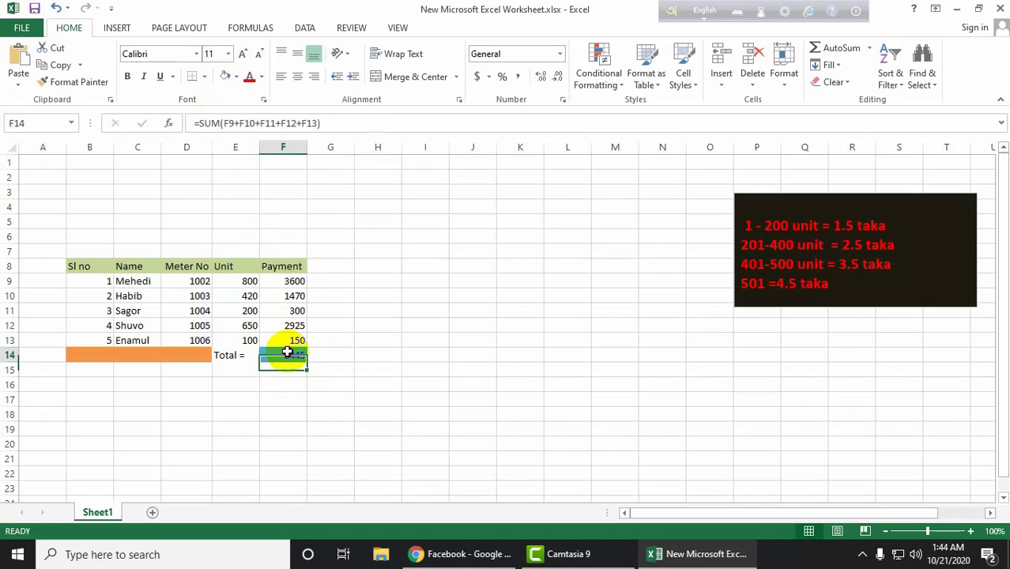
click(242, 354)
click(237, 77)
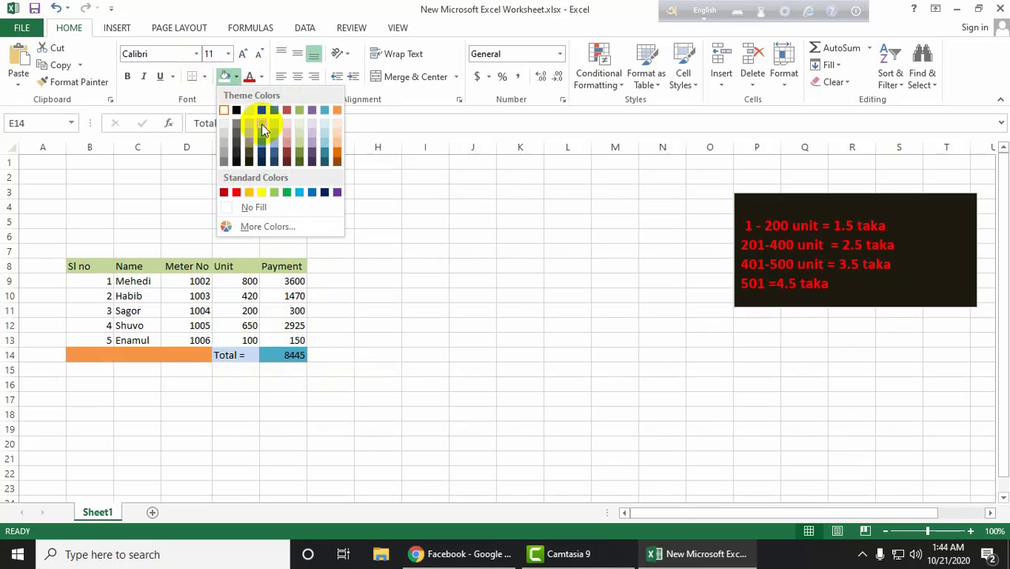
click(271, 127)
click(368, 358)
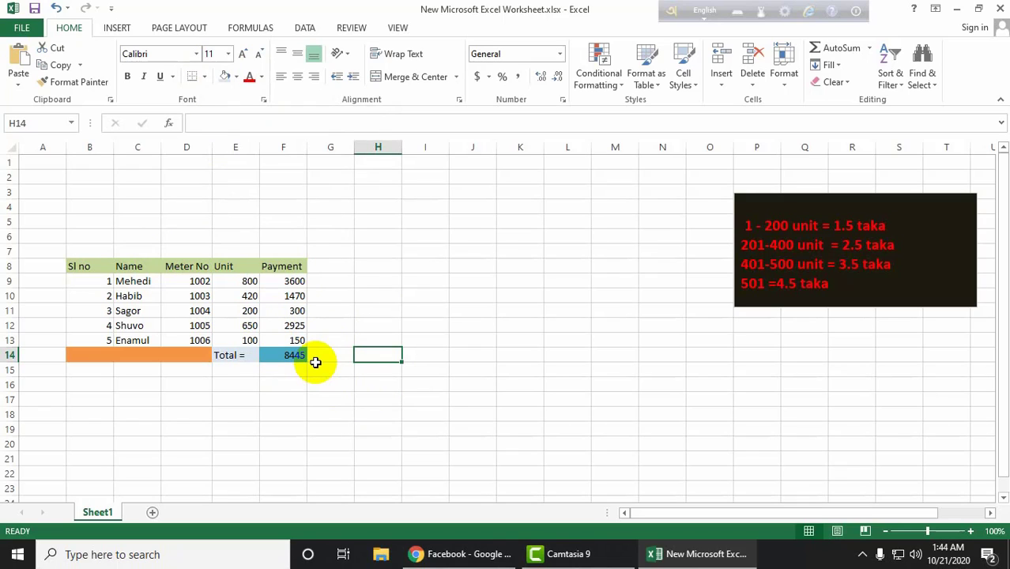
Format the serial numbers in B9:B13 as Text and centre them in their cells.
click(108, 283)
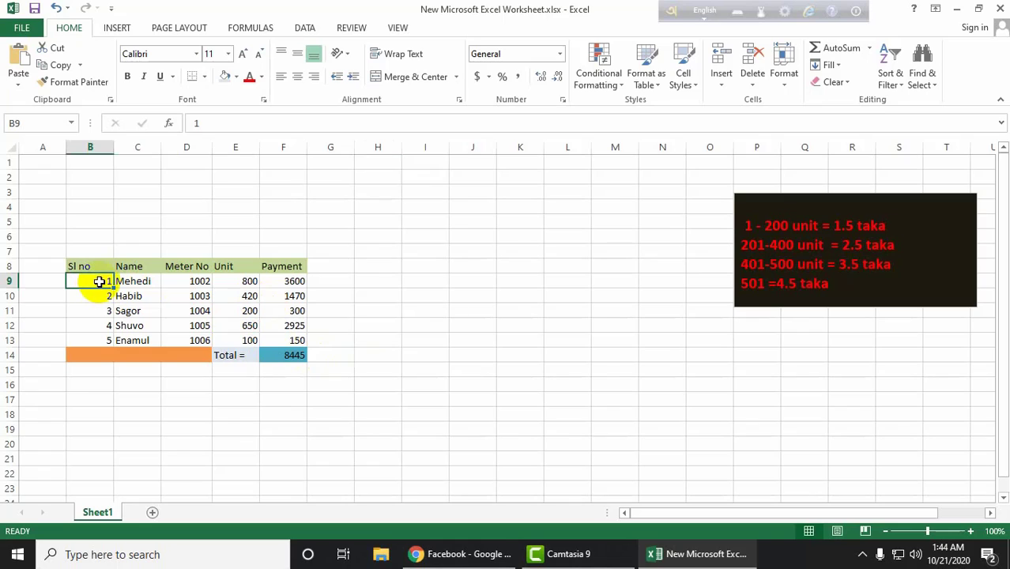
click(90, 315)
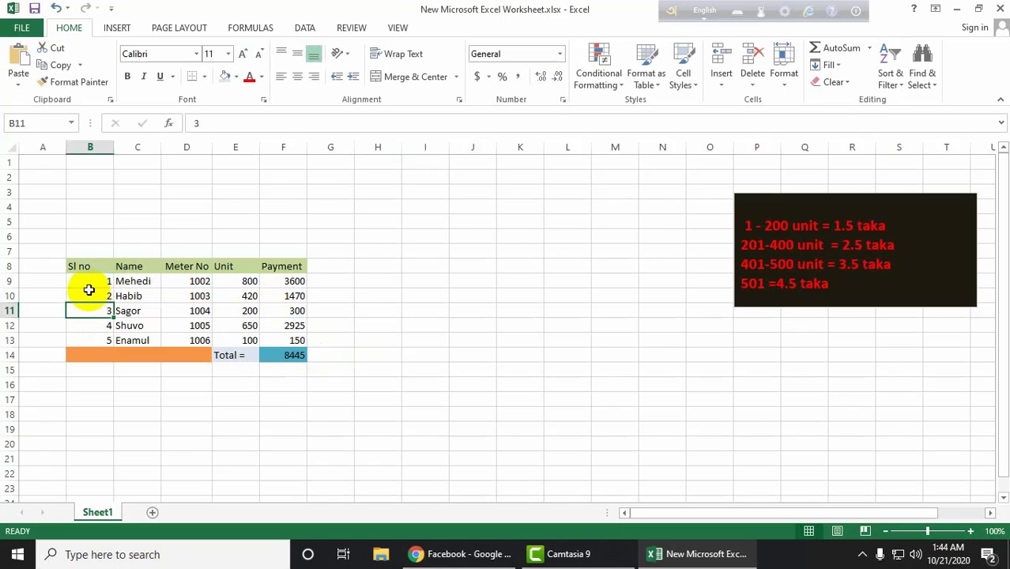
click(87, 285)
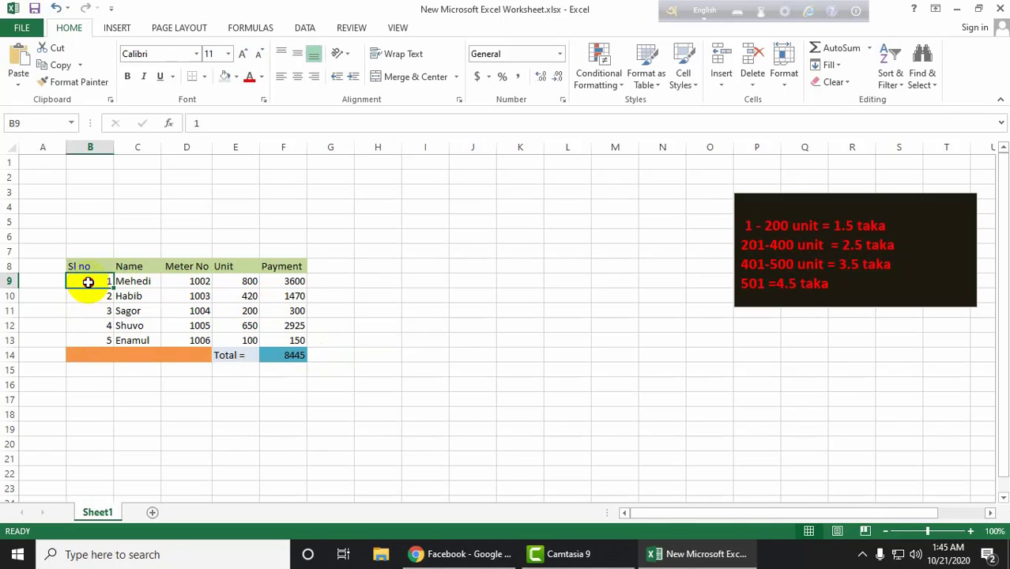
drag(87, 283, 87, 337)
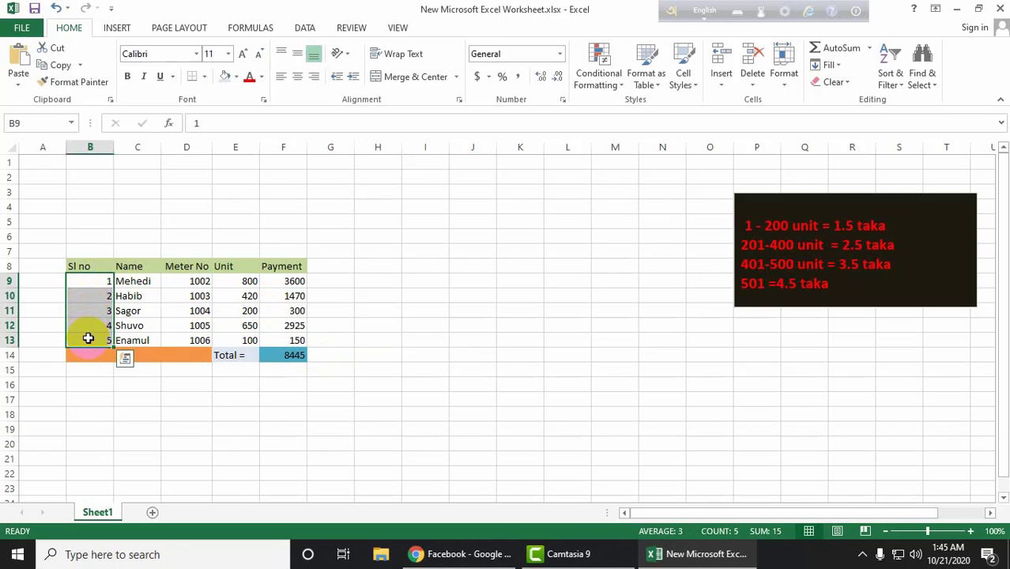
click(559, 54)
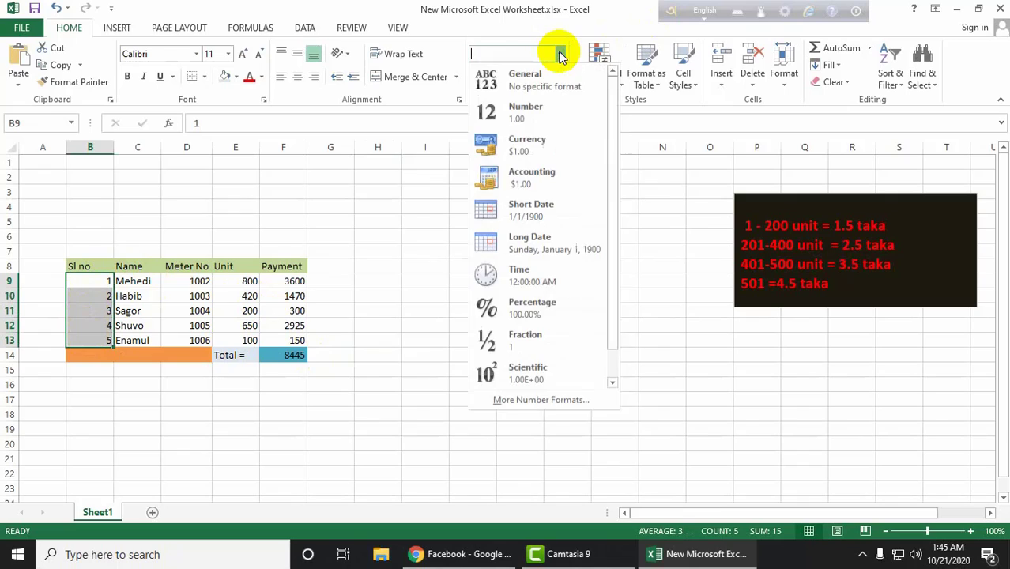
scroll(525, 285, down, 1)
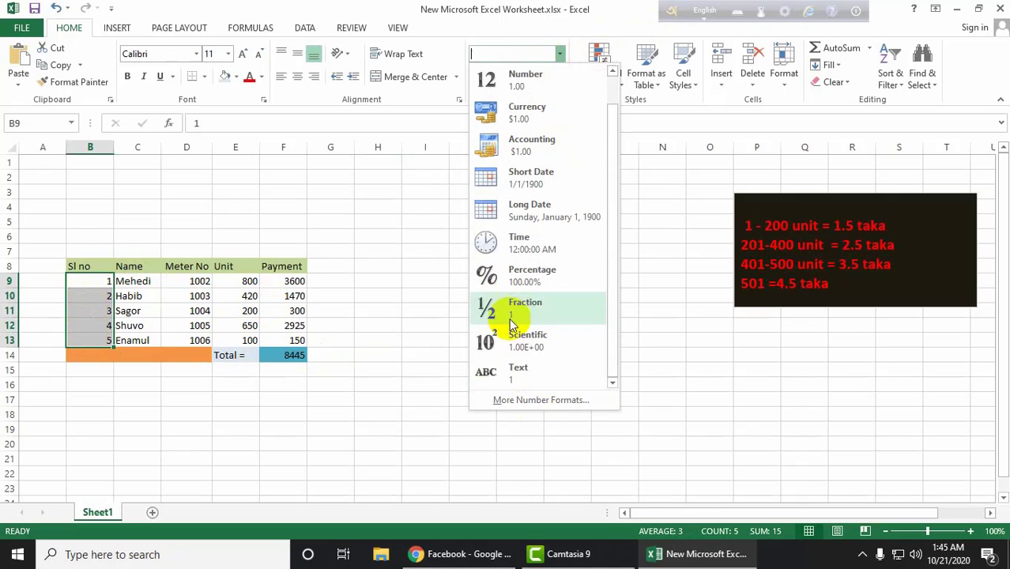
click(514, 373)
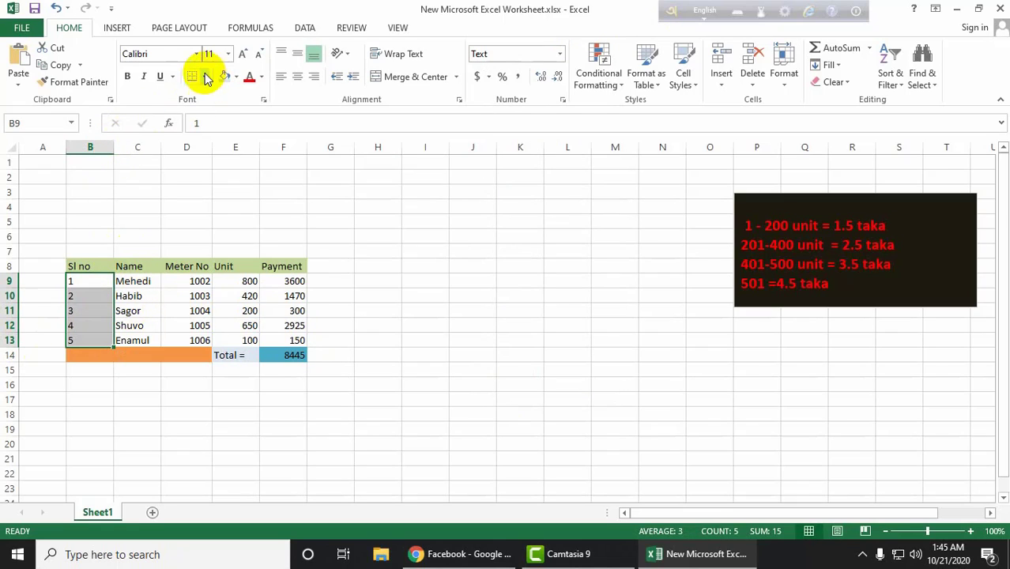
click(297, 77)
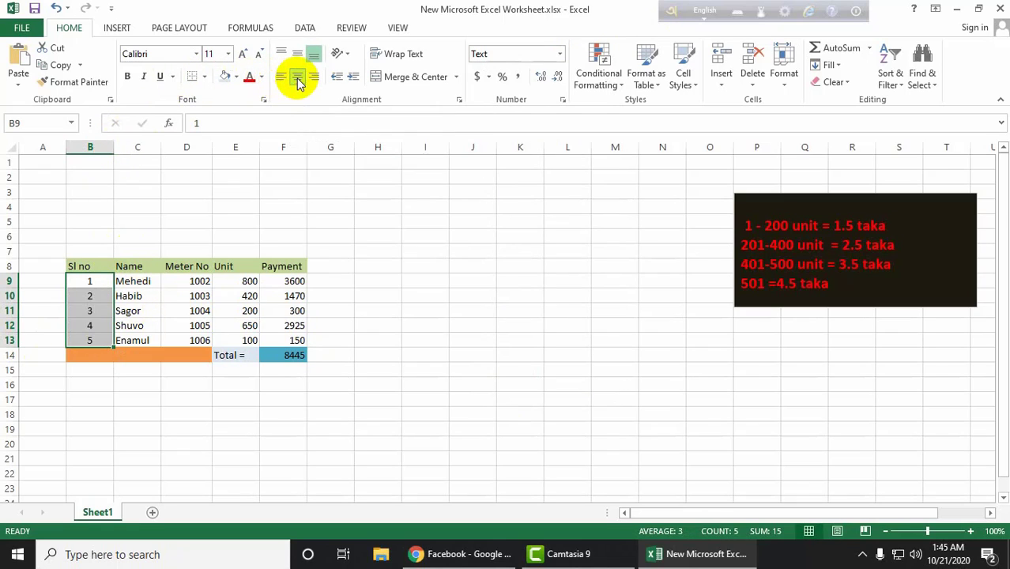
Add a leading zero to each serial number in B9:B13 so they read 01, 02, 03, 04 and 05.
double_click(81, 281)
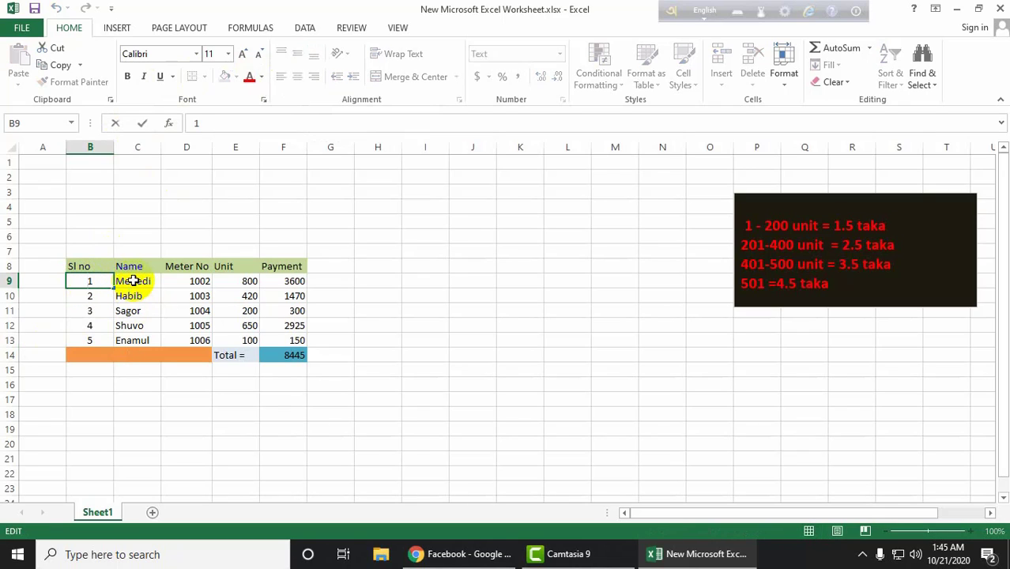
click(83, 294)
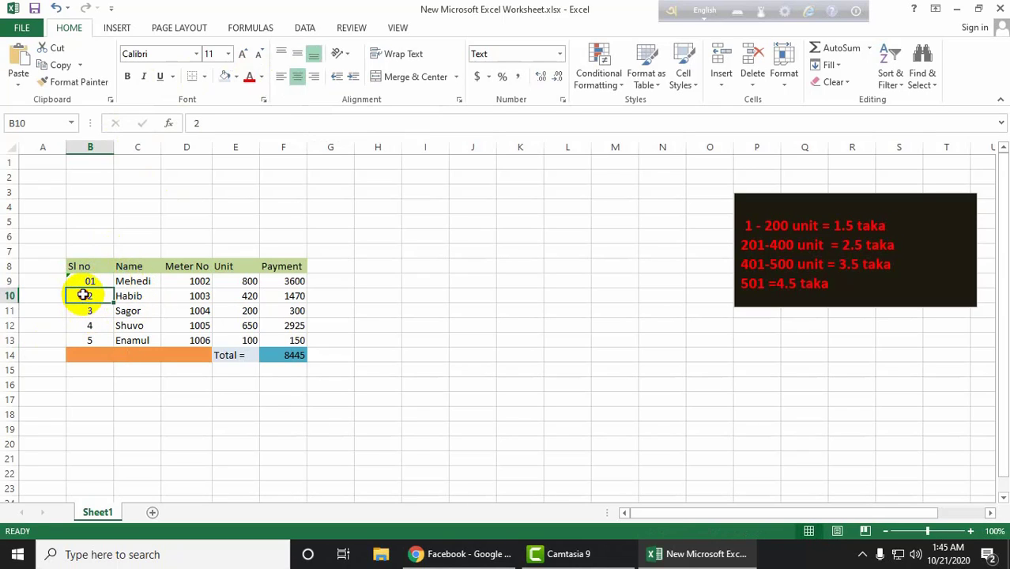
double_click(96, 298)
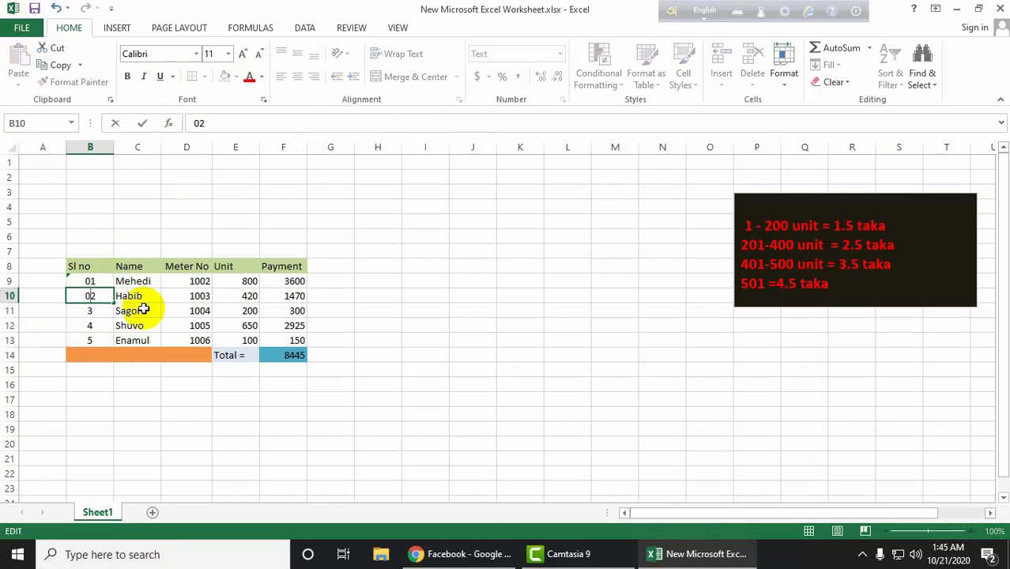
click(89, 309)
double_click(85, 310)
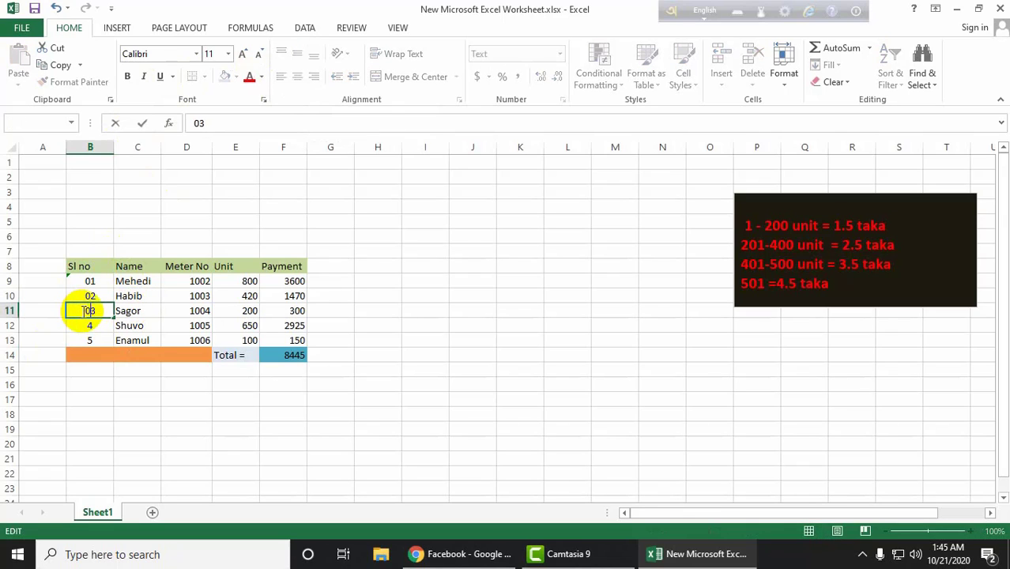
text(0)
click(84, 325)
double_click(82, 328)
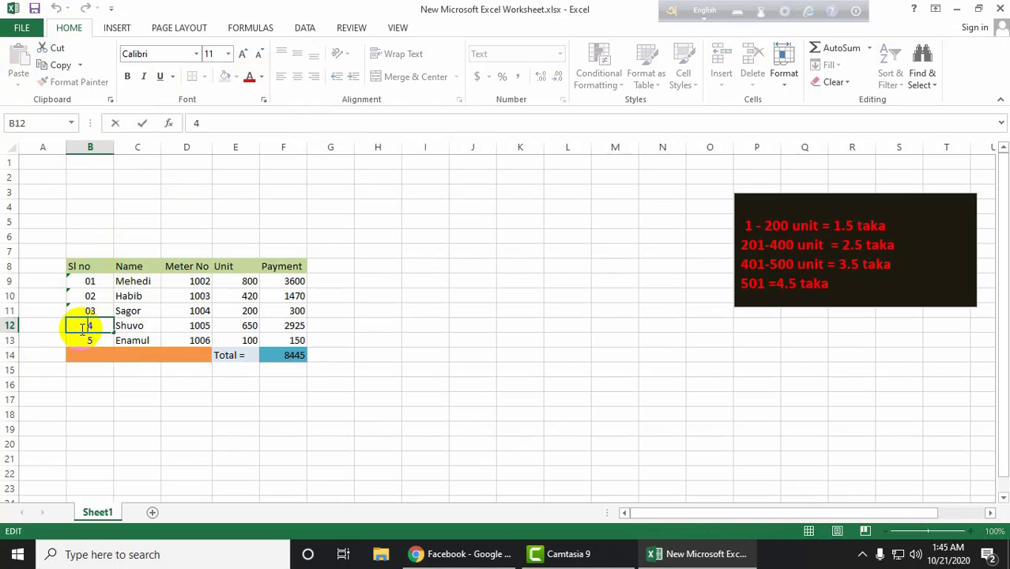
click(81, 338)
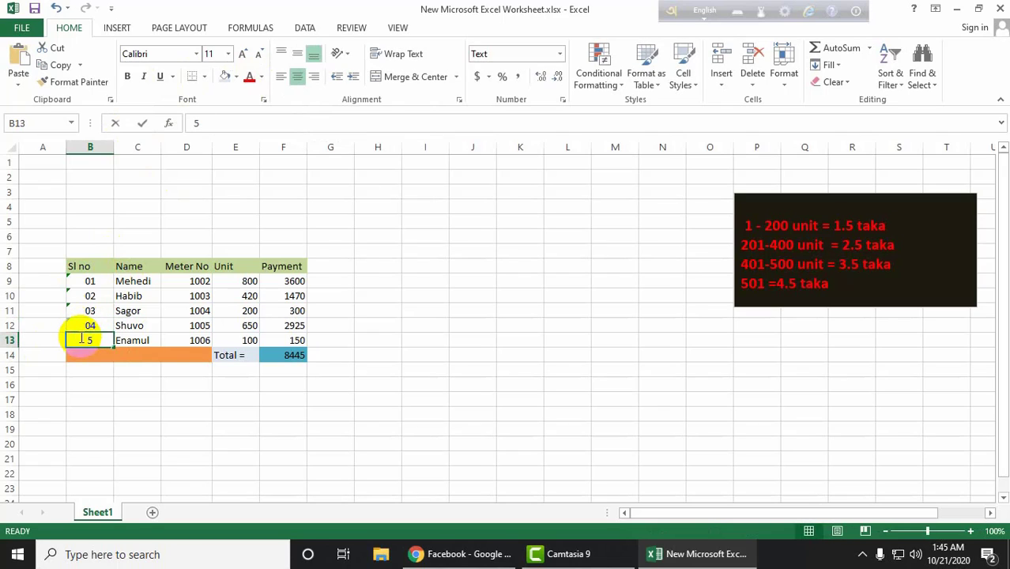
double_click(81, 339)
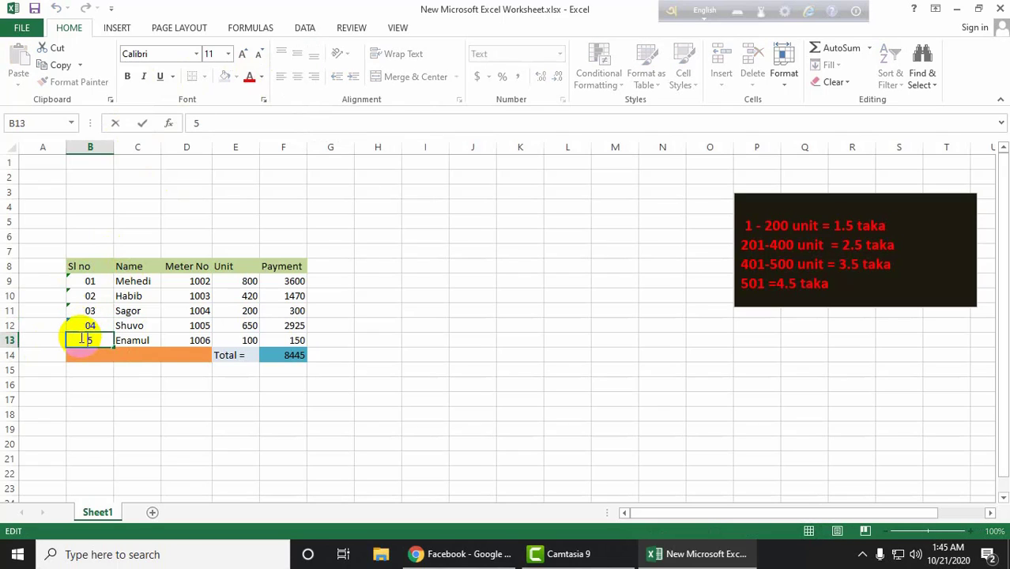
click(84, 283)
Ignore the Number Stored as Text error for the serial numbers in B9:B13.
drag(95, 286, 98, 336)
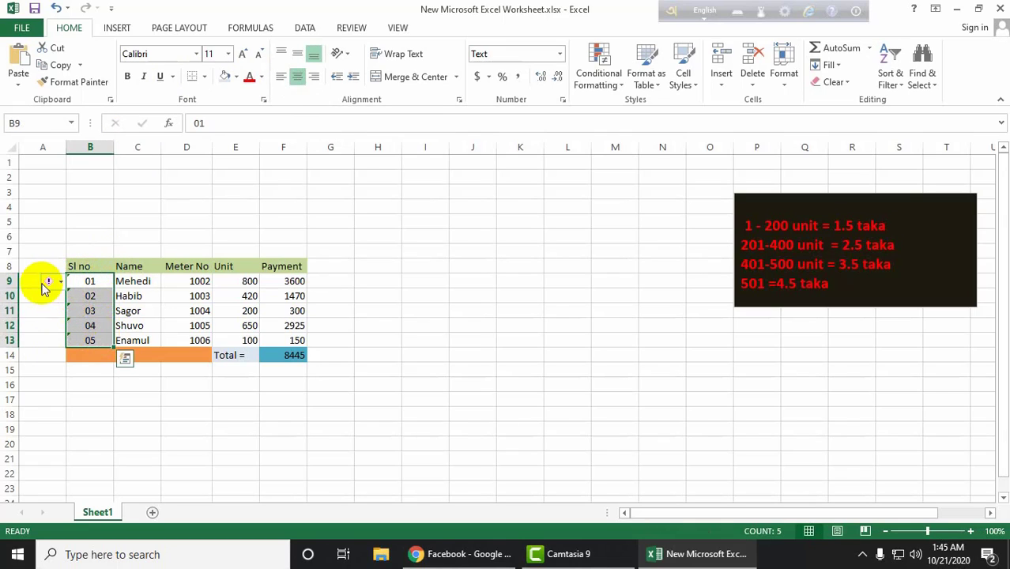
click(61, 283)
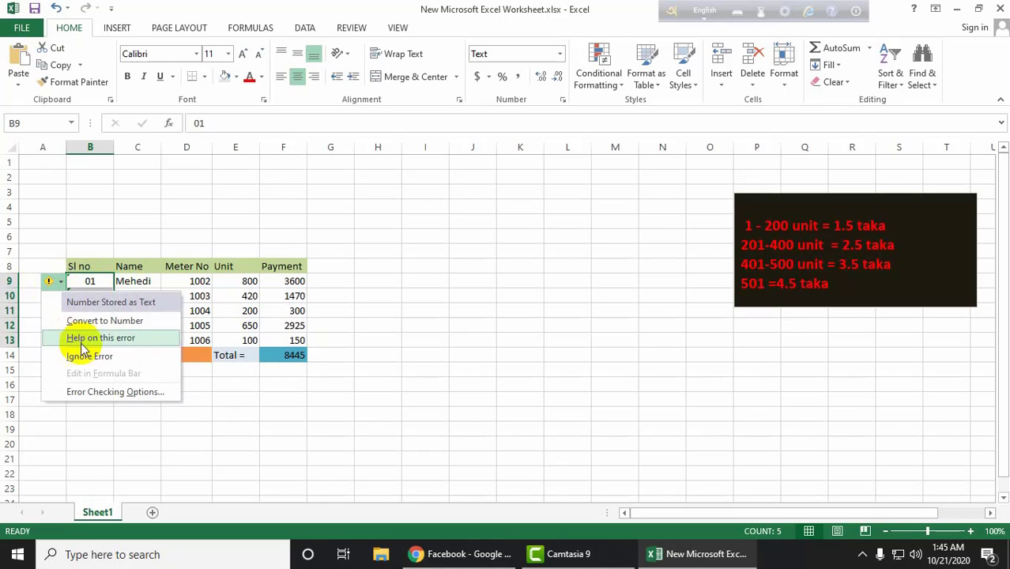
click(90, 356)
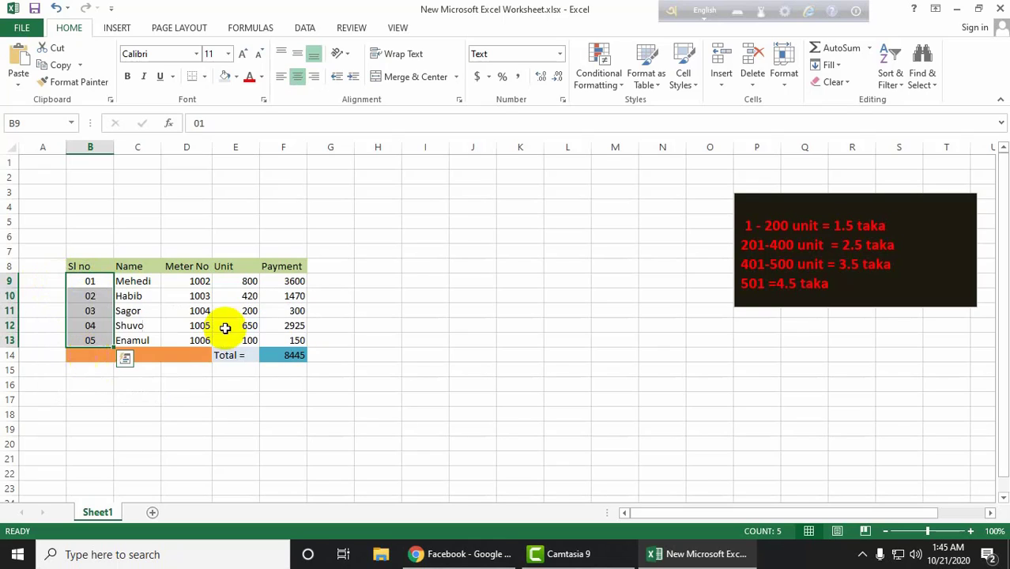
click(431, 340)
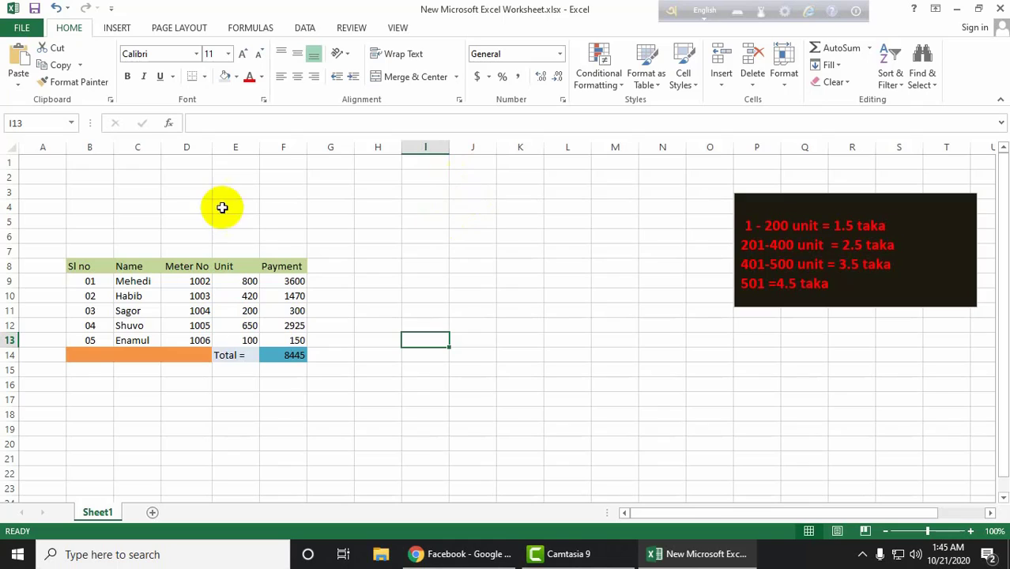
click(202, 177)
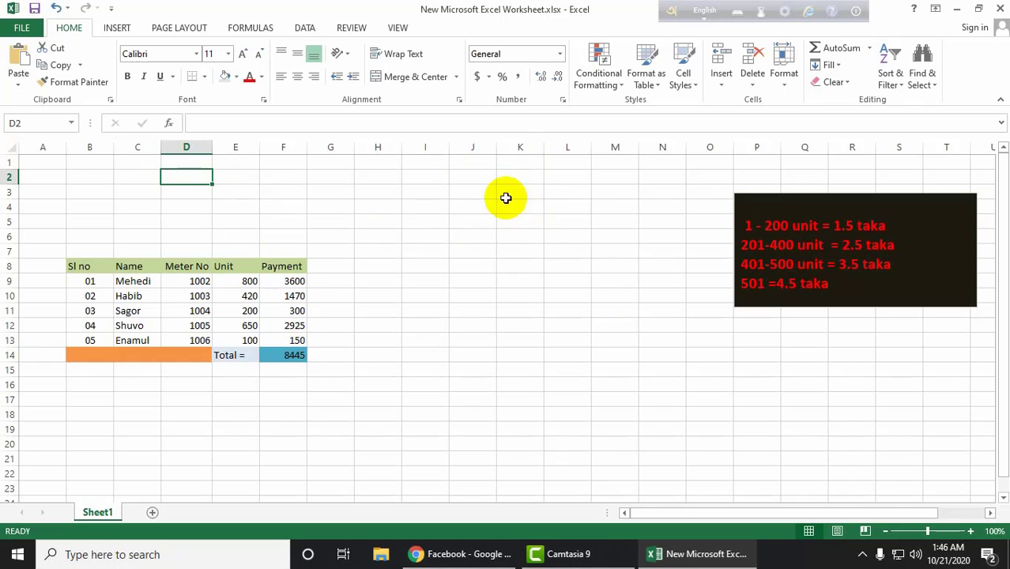
click(276, 191)
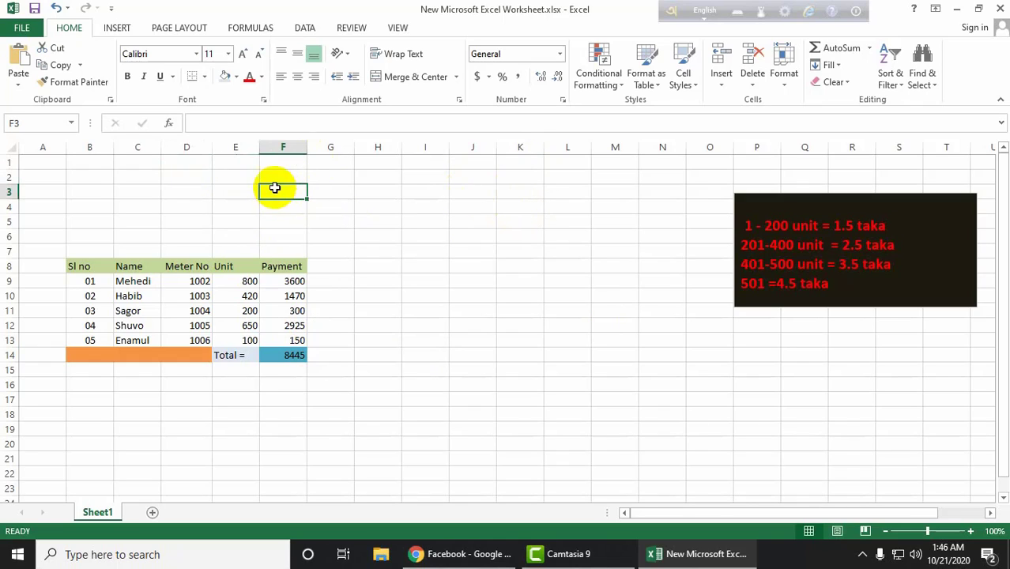
click(231, 179)
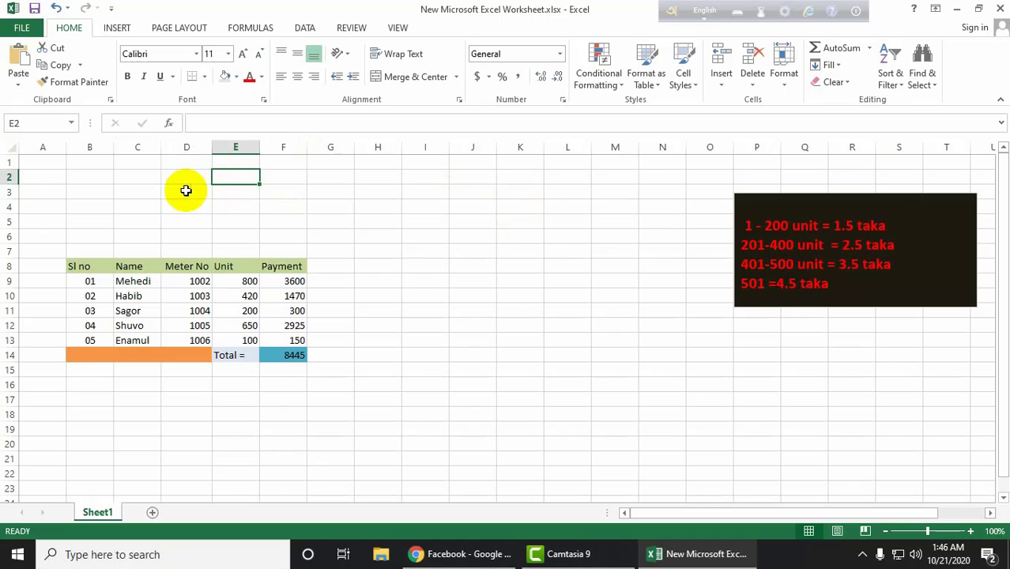
click(362, 204)
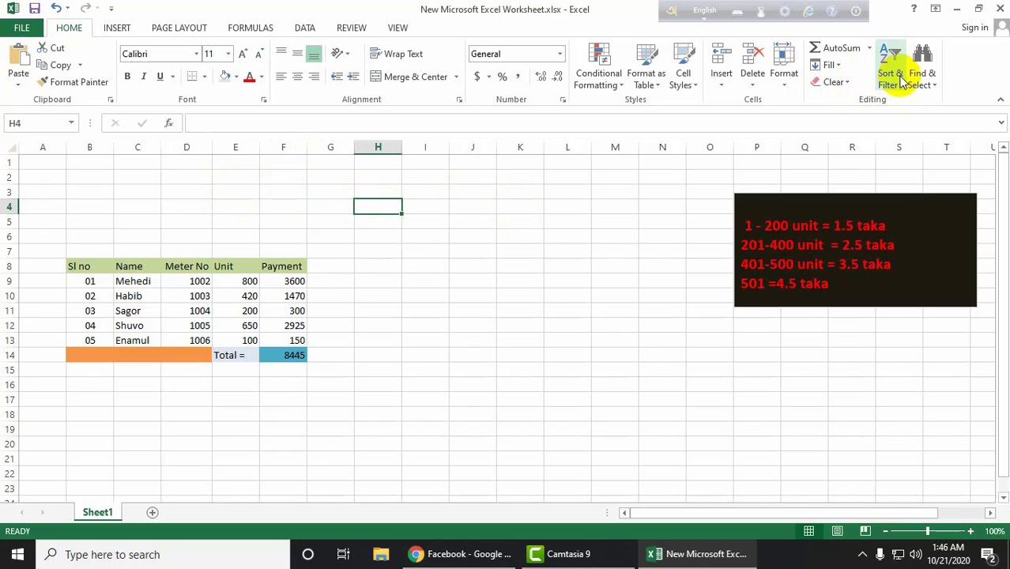
Insert a wide text box above the table, spanning about columns C to K and rows 3 to 6, containing "Electric Bill".
click(116, 28)
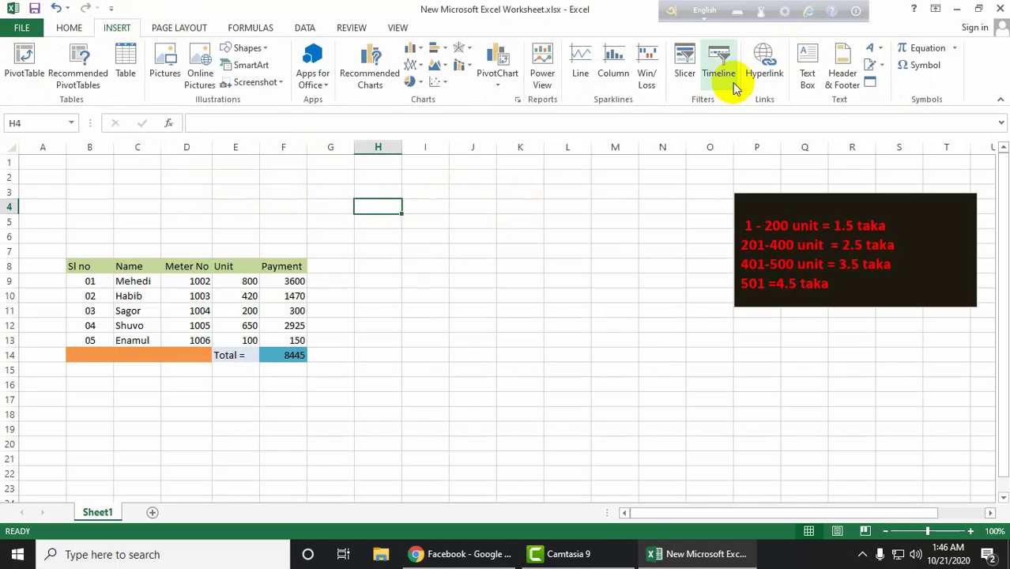
click(814, 72)
mouse_move(147, 187)
mouse_down()
mouse_move(438, 230)
mouse_move(596, 233)
mouse_up()
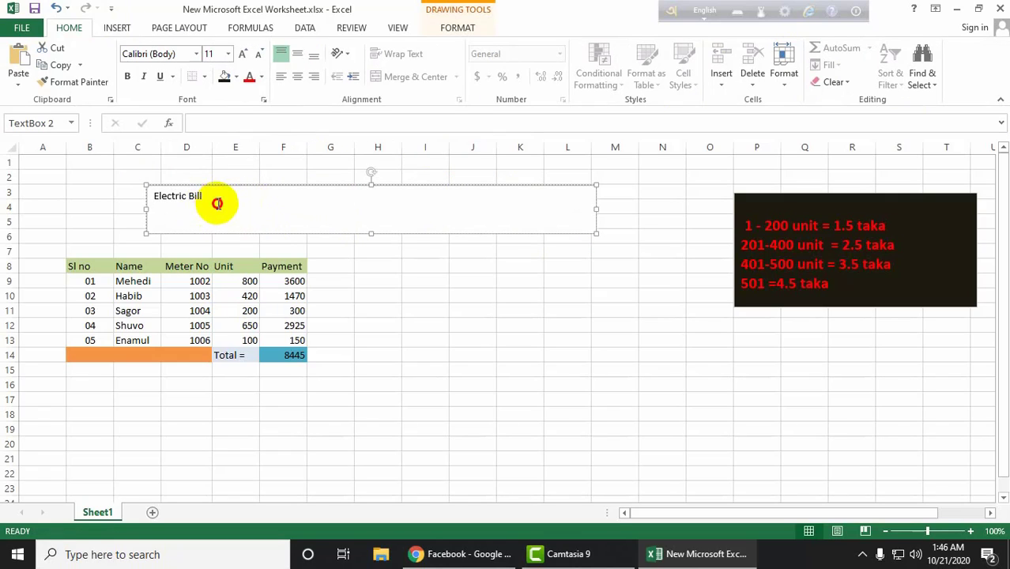
Format the "Electric Bill" title text at size 40, centred and bold.
drag(216, 202, 154, 200)
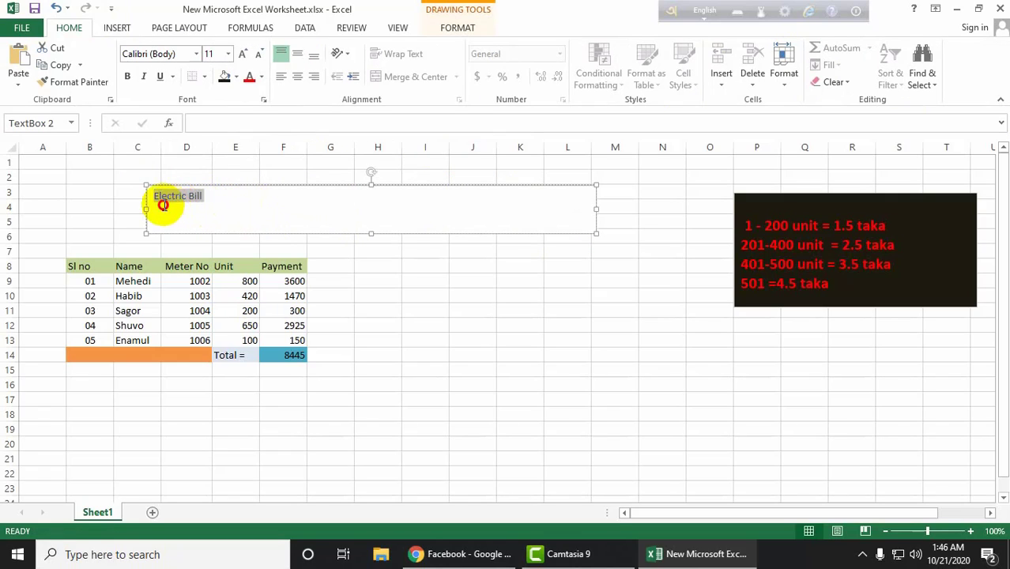
click(226, 55)
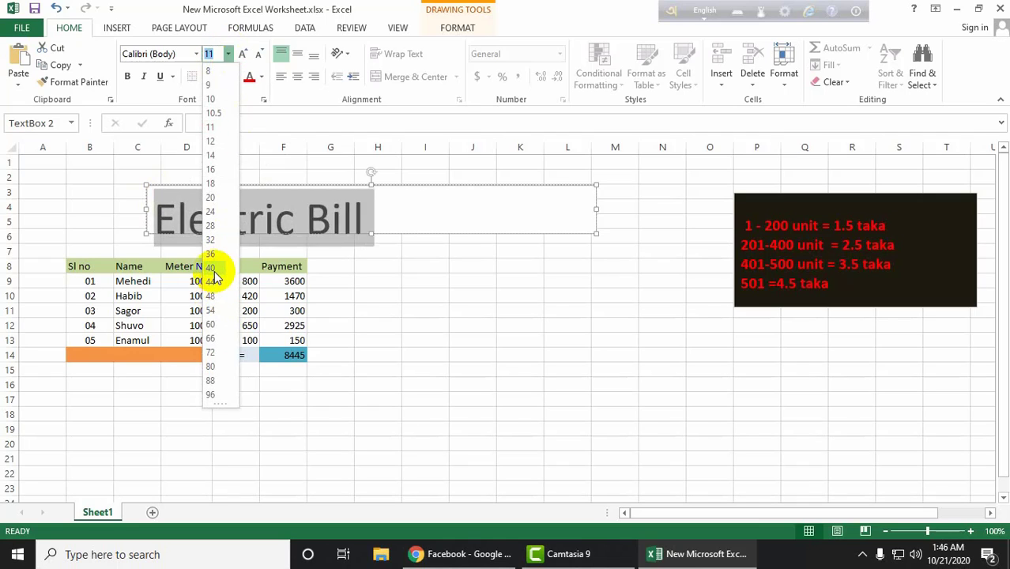
click(212, 266)
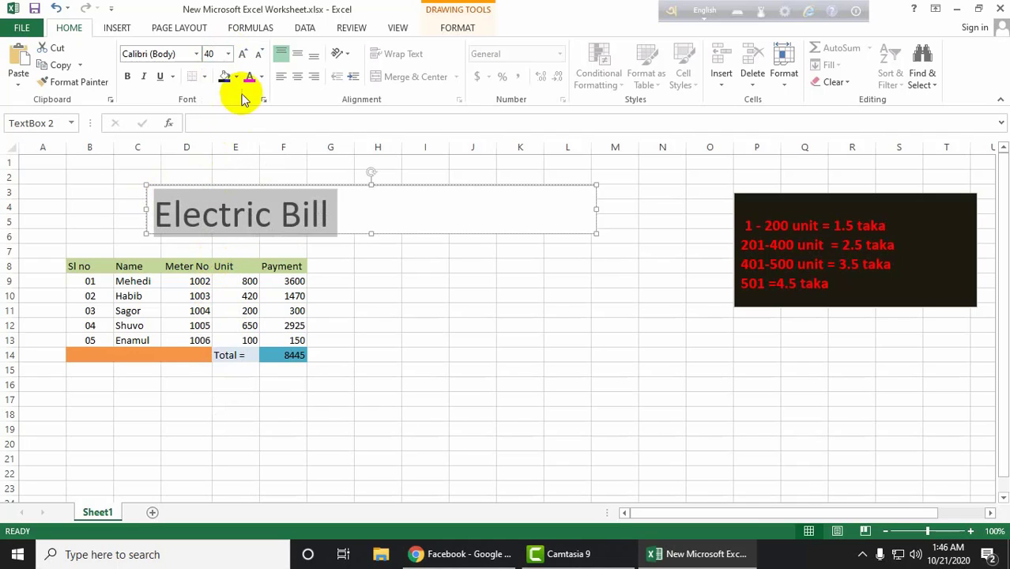
click(304, 79)
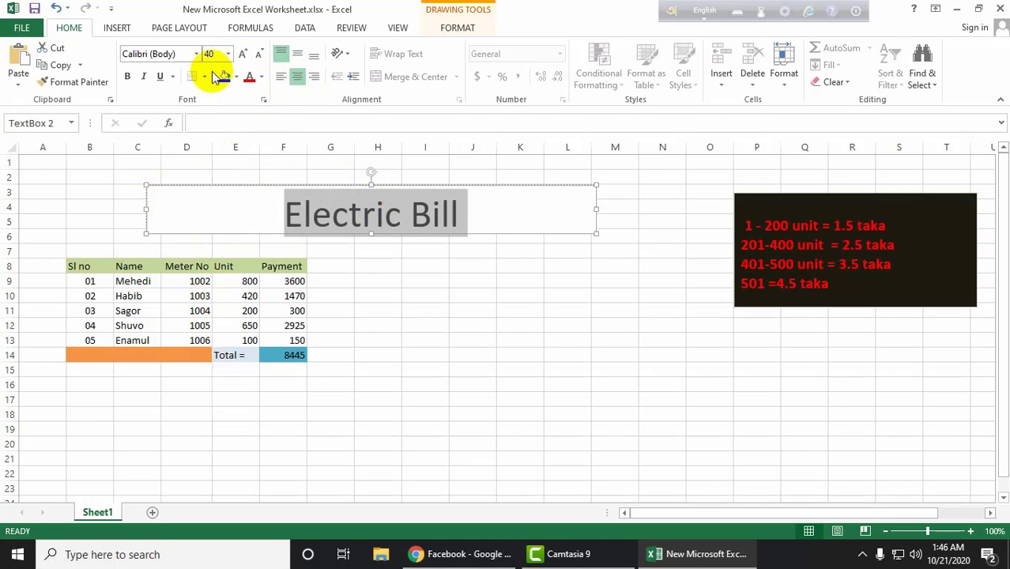
click(128, 76)
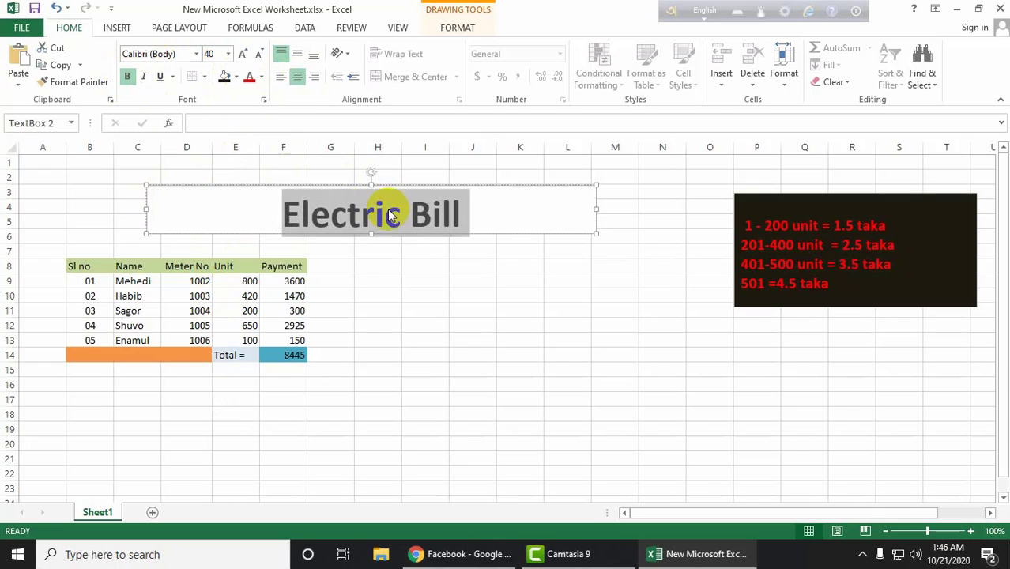
click(461, 221)
click(488, 277)
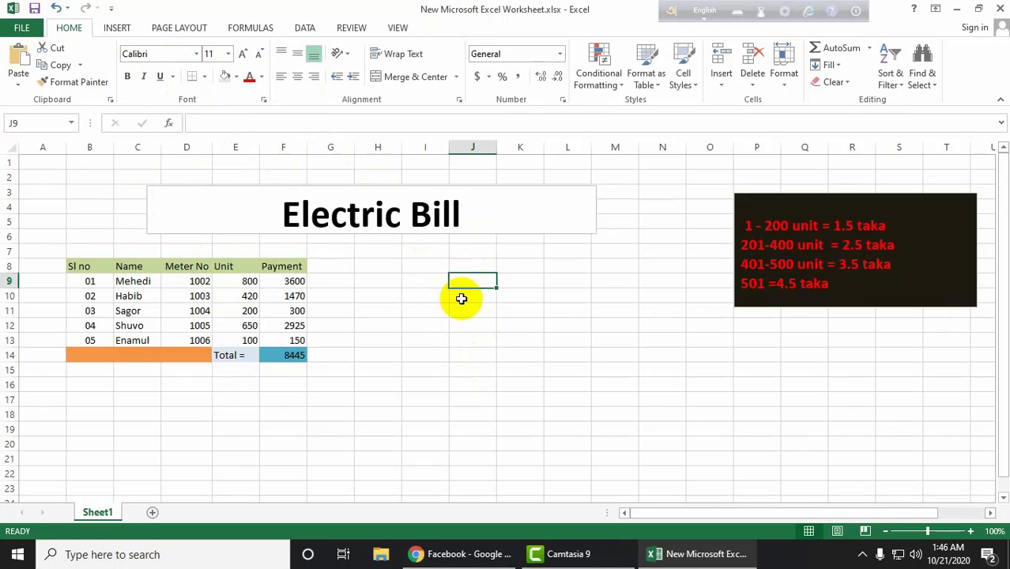
scroll(506, 348, down, 2)
scroll(497, 350, up, 2)
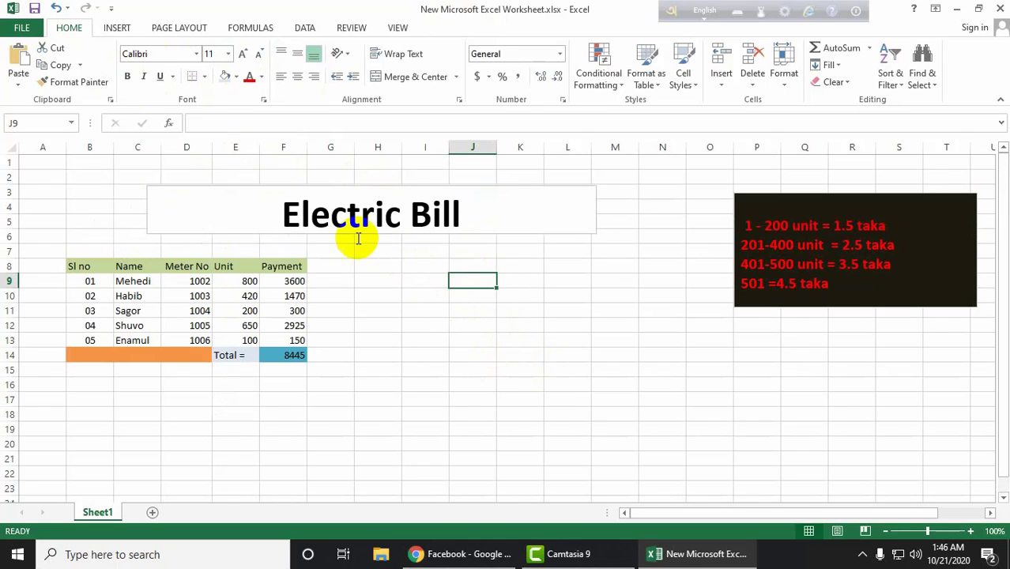
click(466, 338)
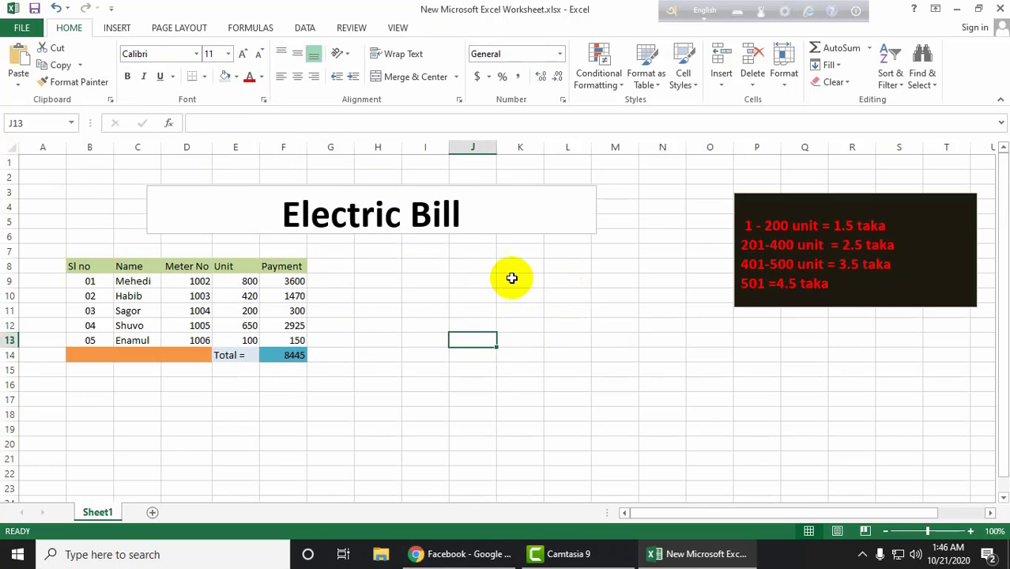
click(864, 554)
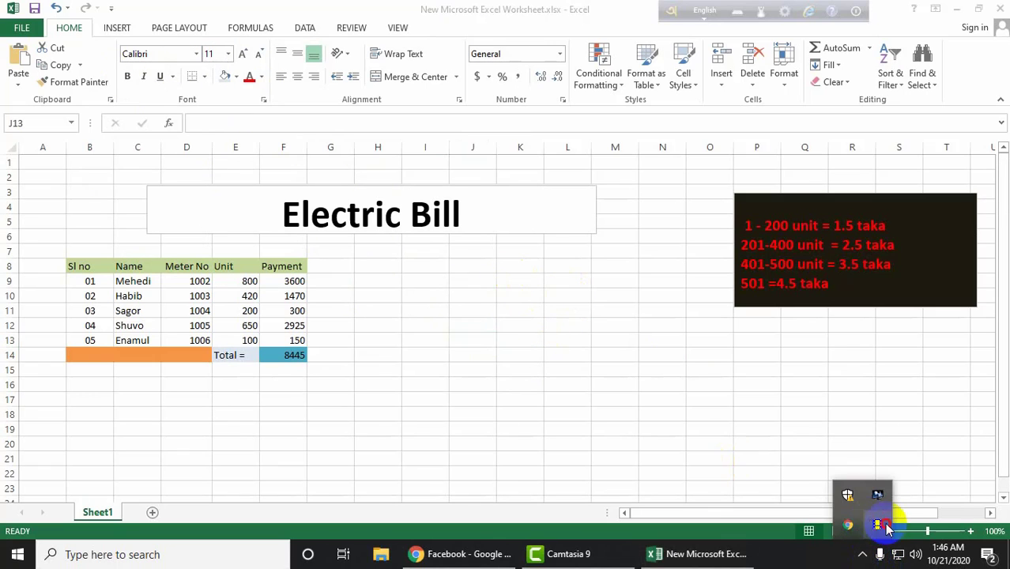